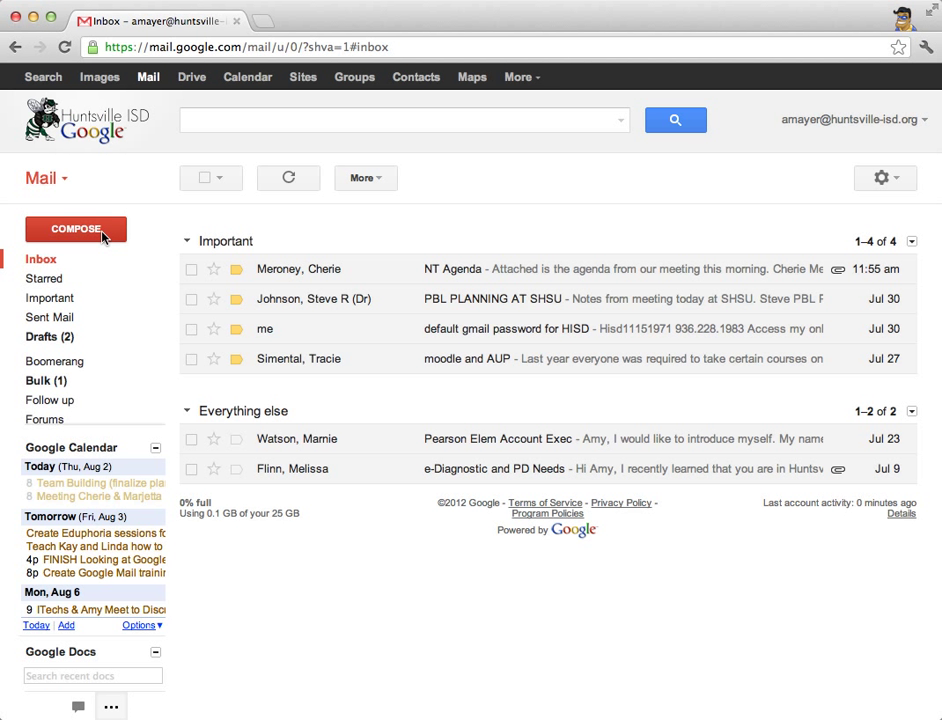
- Start a new message addressed to the contact suggested after typing 'ch' in To
{"action": "left_click", "coordinate": [103, 236]}
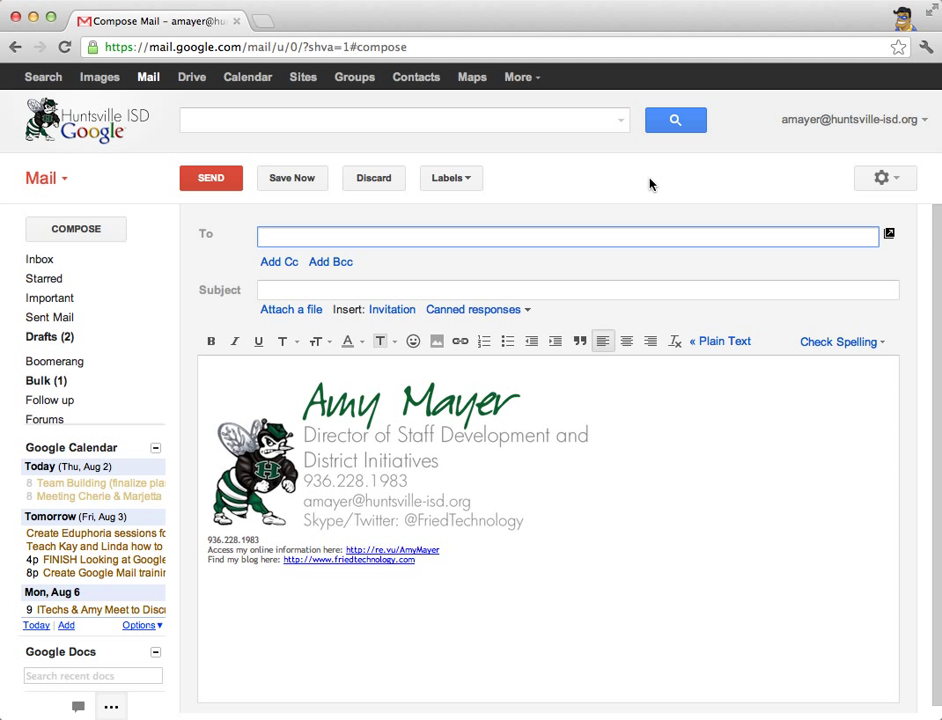
{"action": "type", "text": "ch"}
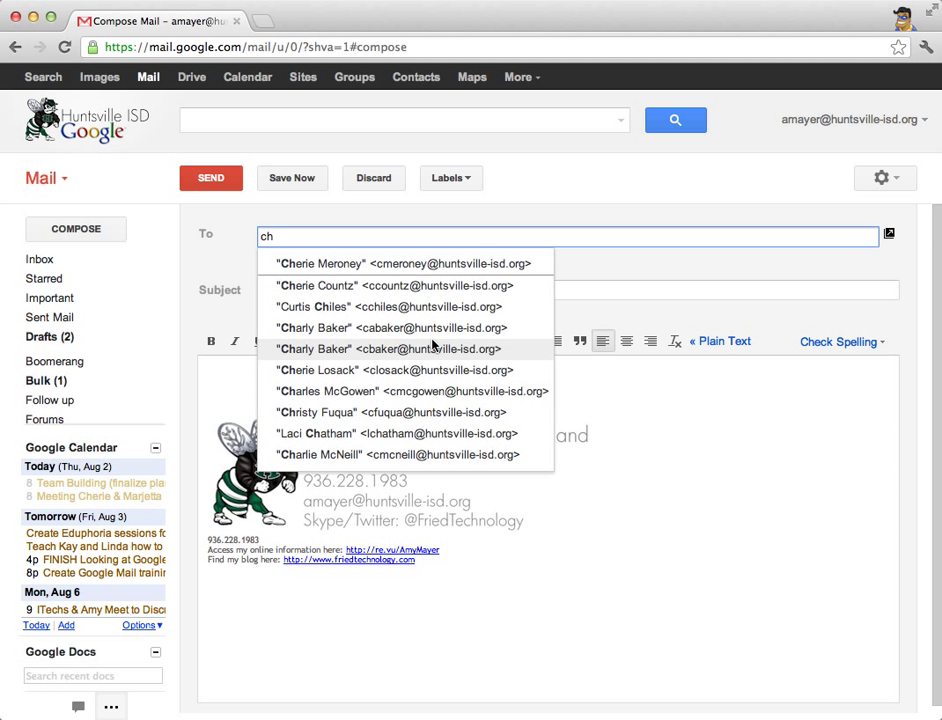
{"action": "left_click", "coordinate": [388, 265]}
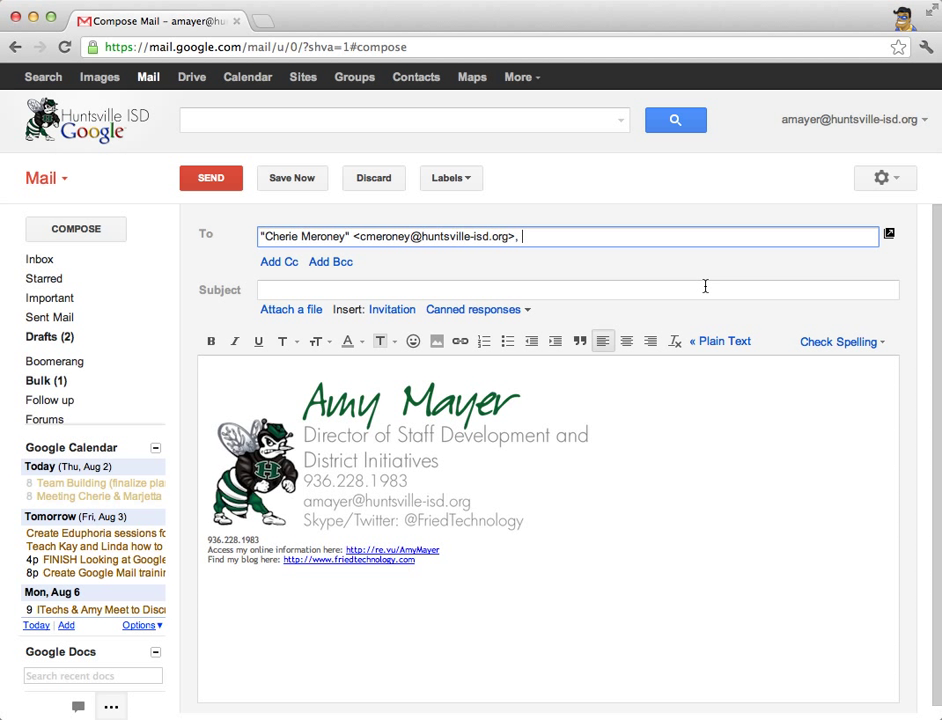
{"action": "left_click", "coordinate": [267, 288]}
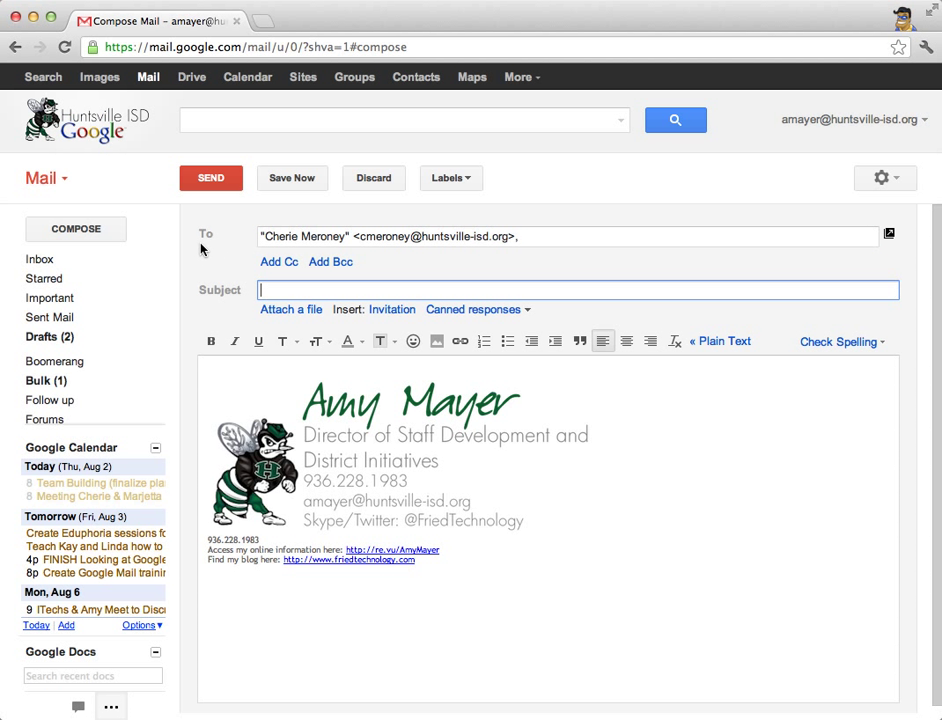
- Enter the subject 'Hi: Testing Gmail' and a greeting saying the sender is testing out Gmail
{"action": "type", "text": "Hi: Testing Gmail"}
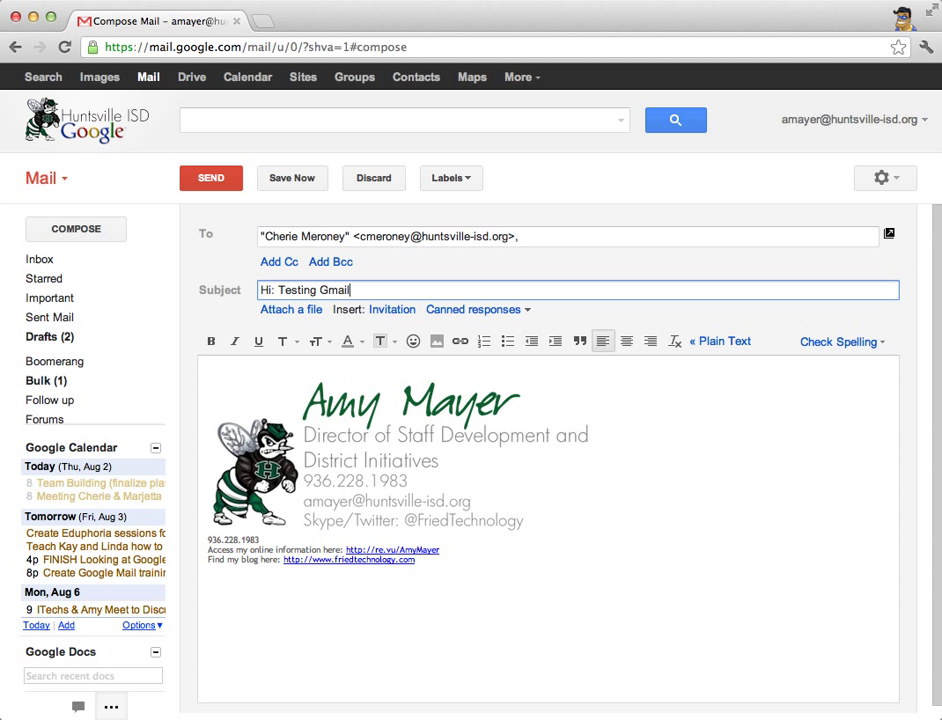
{"action": "left_click", "coordinate": [233, 370]}
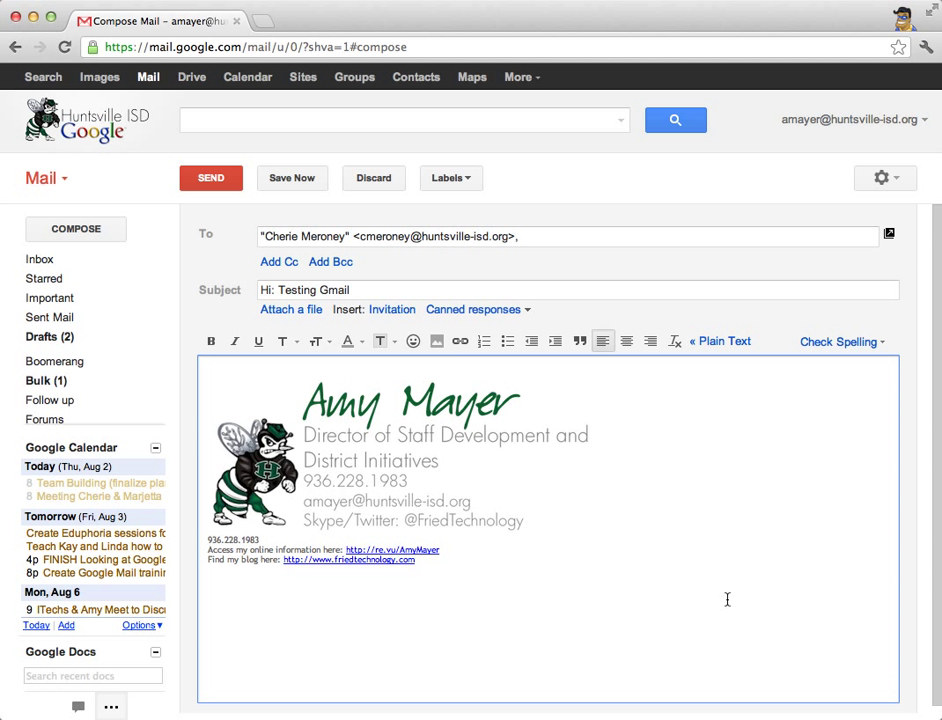
{"action": "type", "text": "Hey Cherie! I'm testin"}
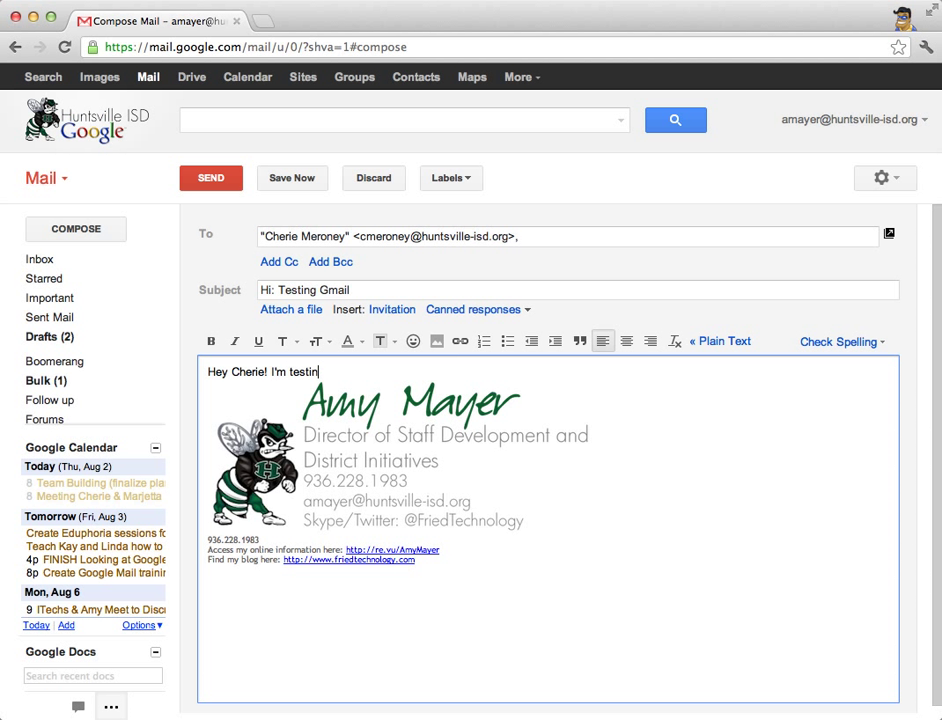
{"action": "type", "text": "g out gmail."}
- Save the test message as a draft, then reopen it from Drafts and discard it
{"action": "left_click", "coordinate": [285, 180]}
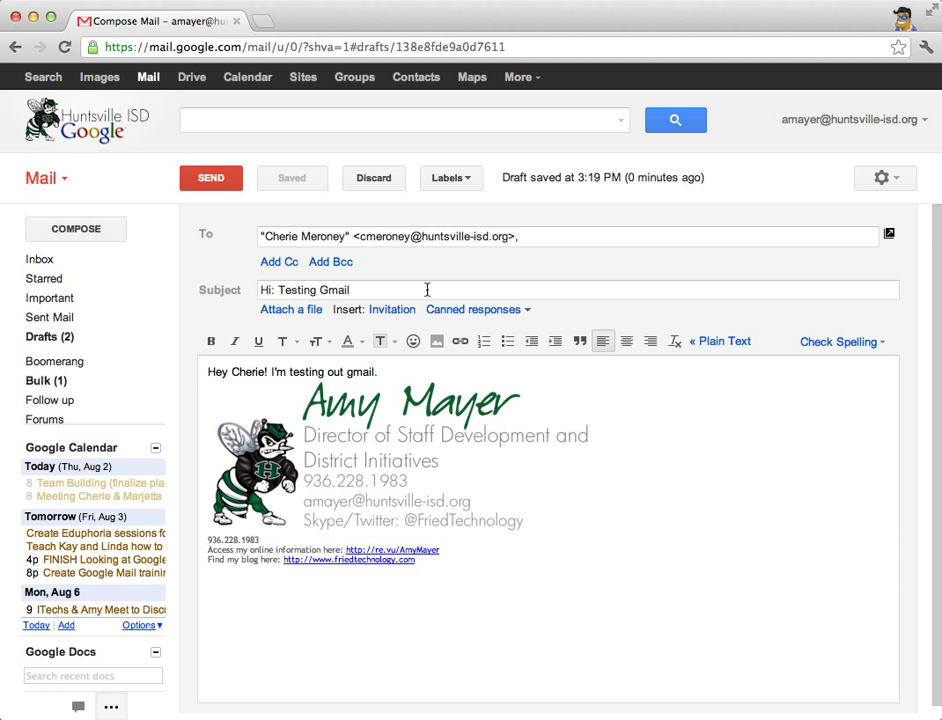
{"action": "left_click", "coordinate": [55, 267]}
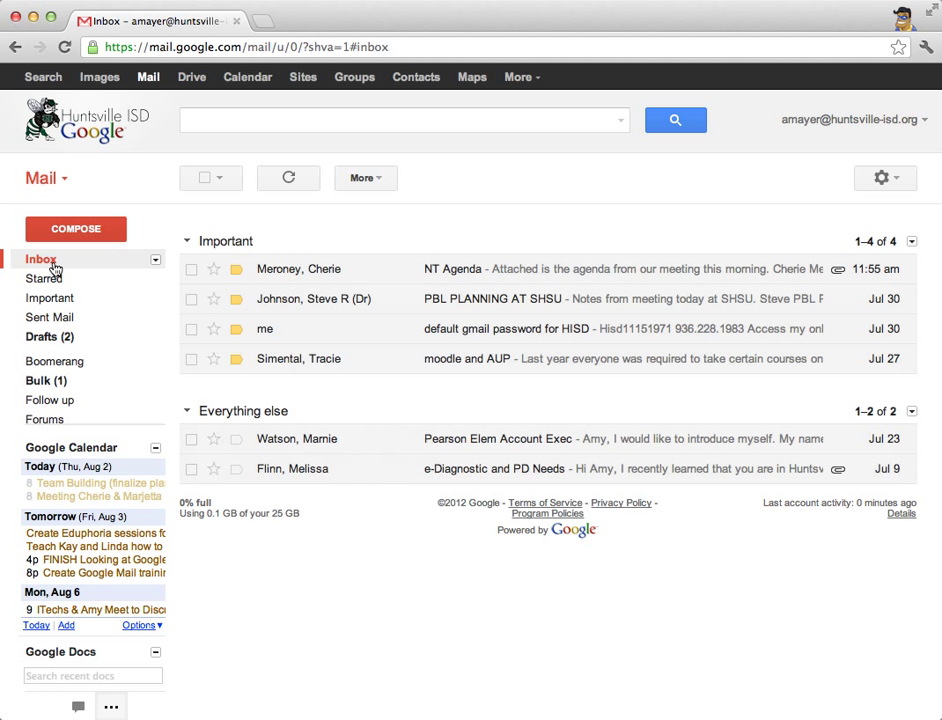
{"action": "mouse_move", "coordinate": [65, 334]}
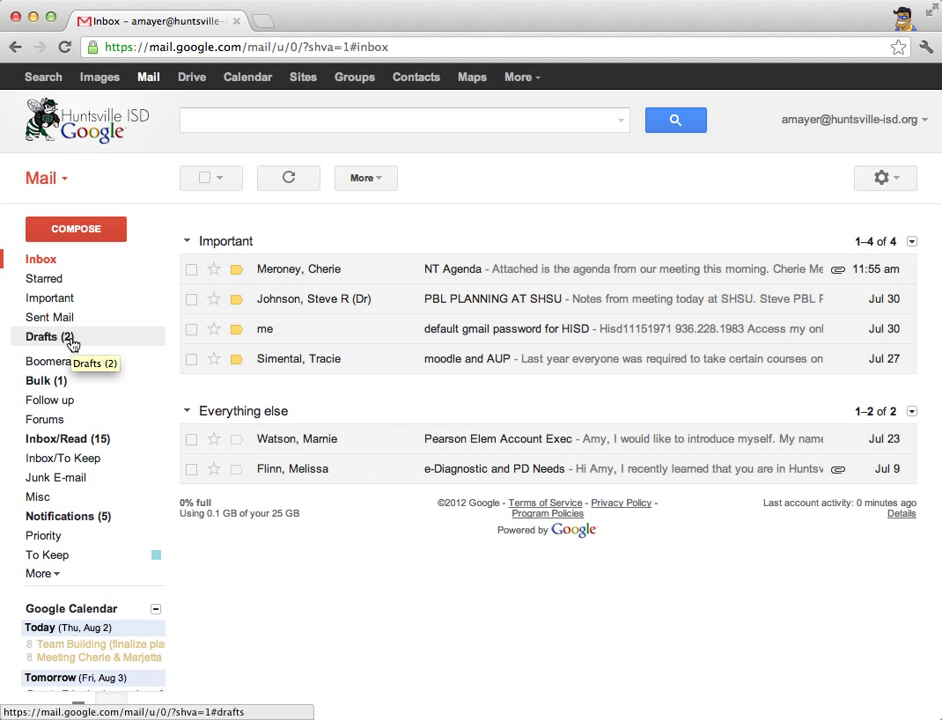
{"action": "left_click", "coordinate": [71, 341]}
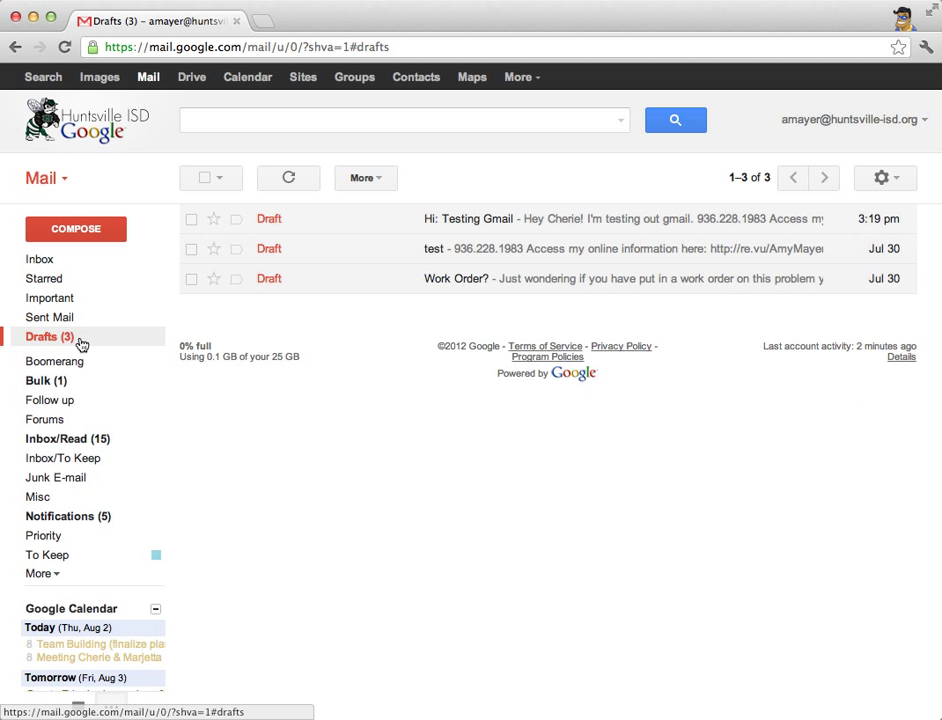
{"action": "left_click", "coordinate": [482, 221]}
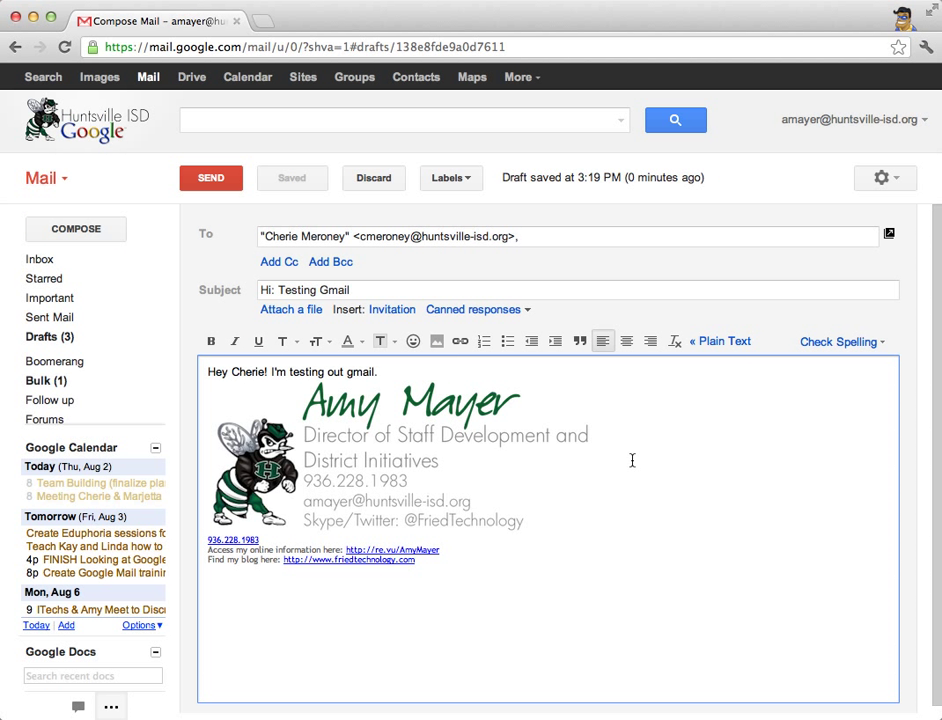
{"action": "left_click", "coordinate": [371, 181]}
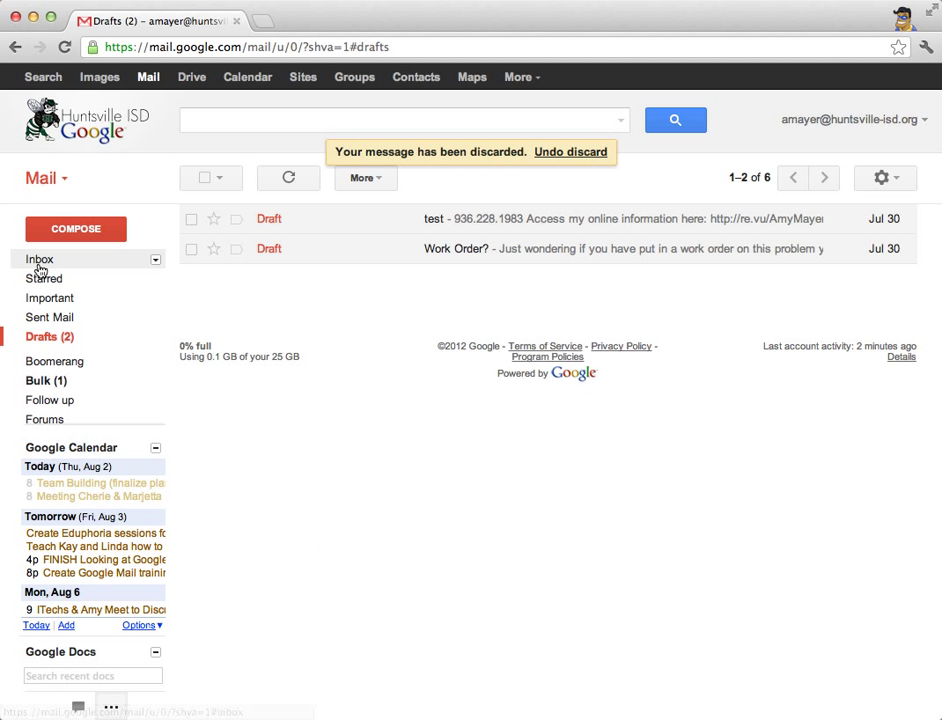
- Archive the 'default gmail password for HISD' conversation from the inbox
{"action": "left_click", "coordinate": [40, 260]}
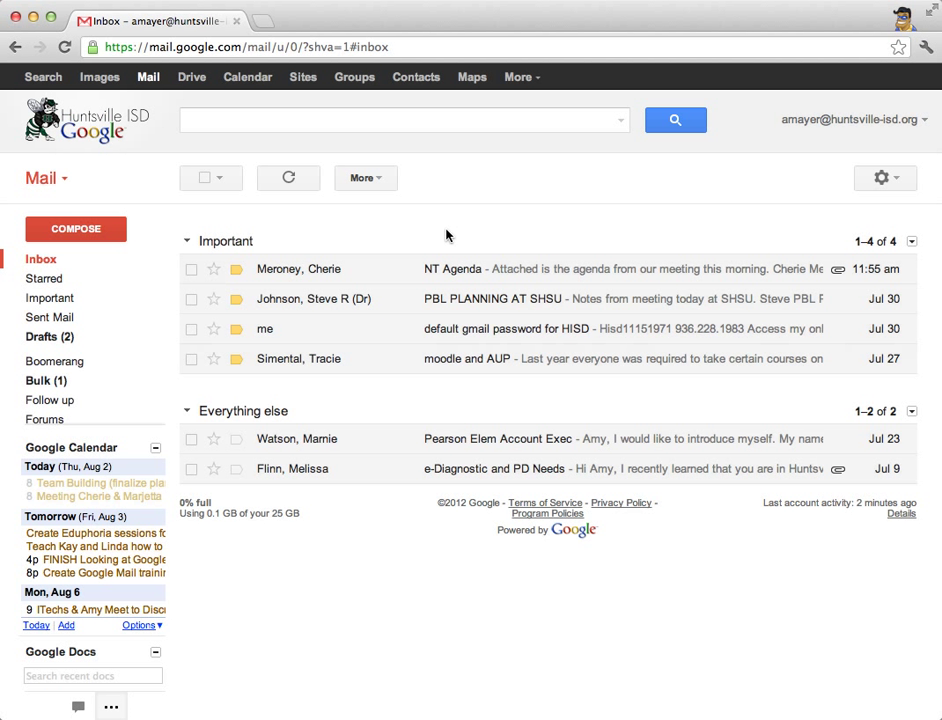
{"action": "left_click", "coordinate": [191, 329]}
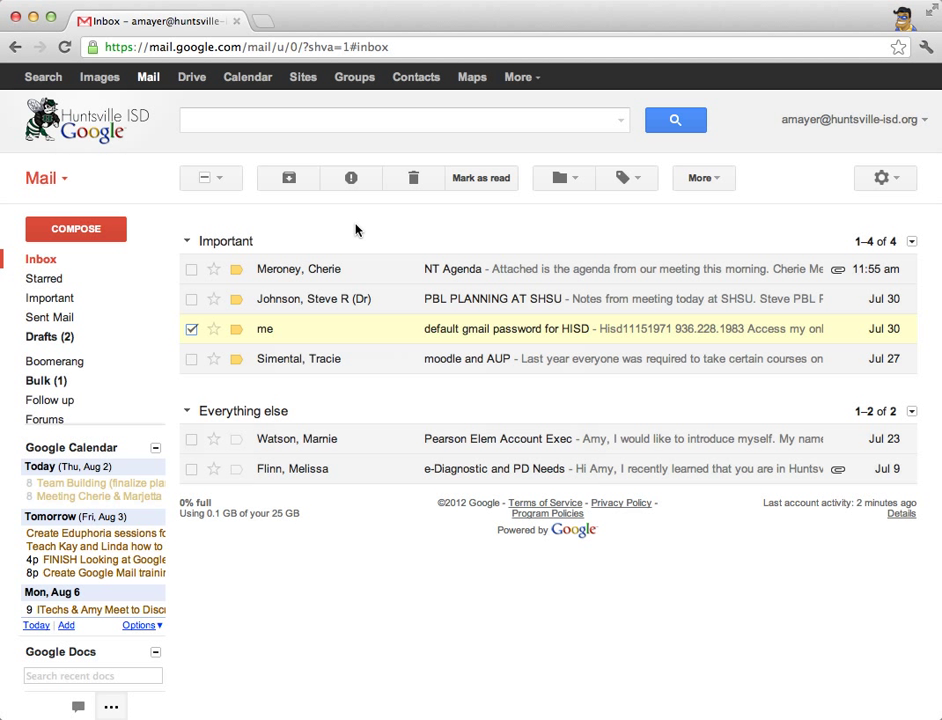
{"action": "left_click", "coordinate": [289, 179]}
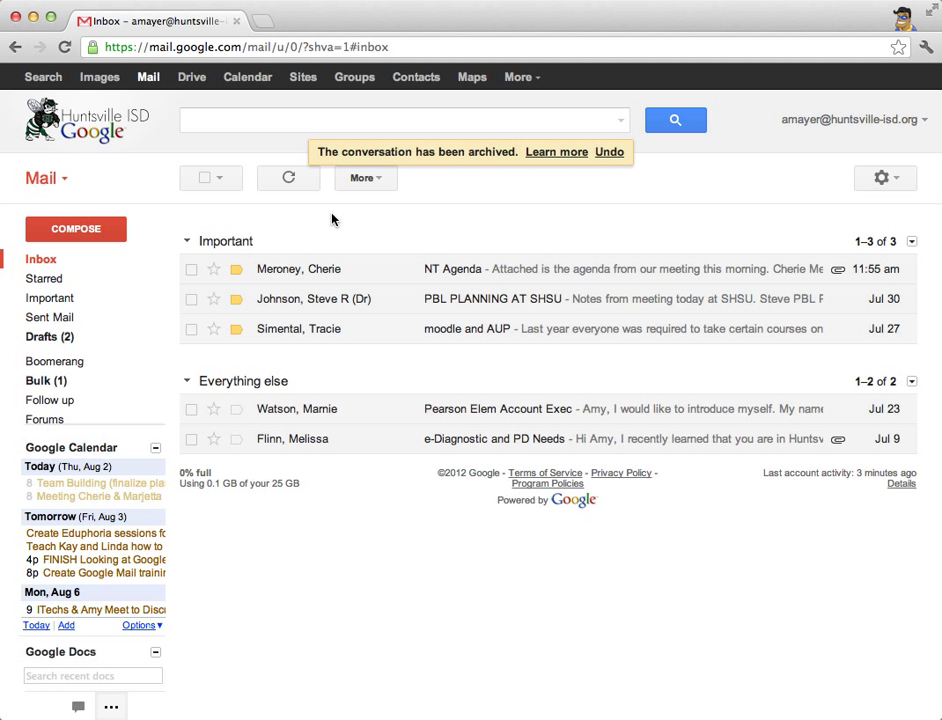
{"action": "mouse_move", "coordinate": [126, 358]}
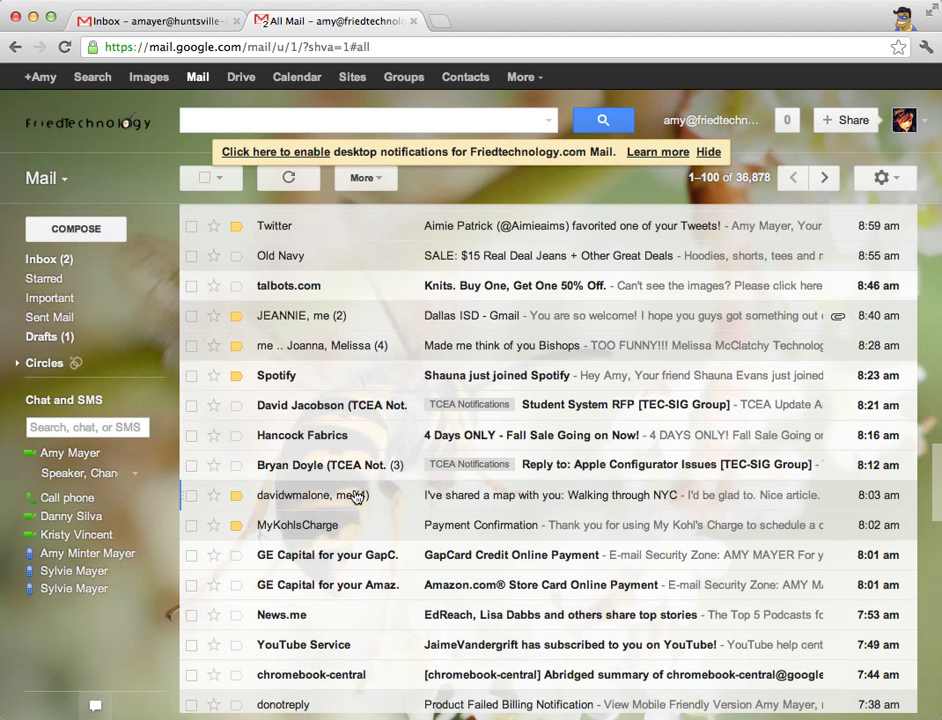
- Open the Walking through NYC shared-map conversation and expand its three messages
{"action": "mouse_move", "coordinate": [267, 498]}
{"action": "left_click", "coordinate": [385, 502]}
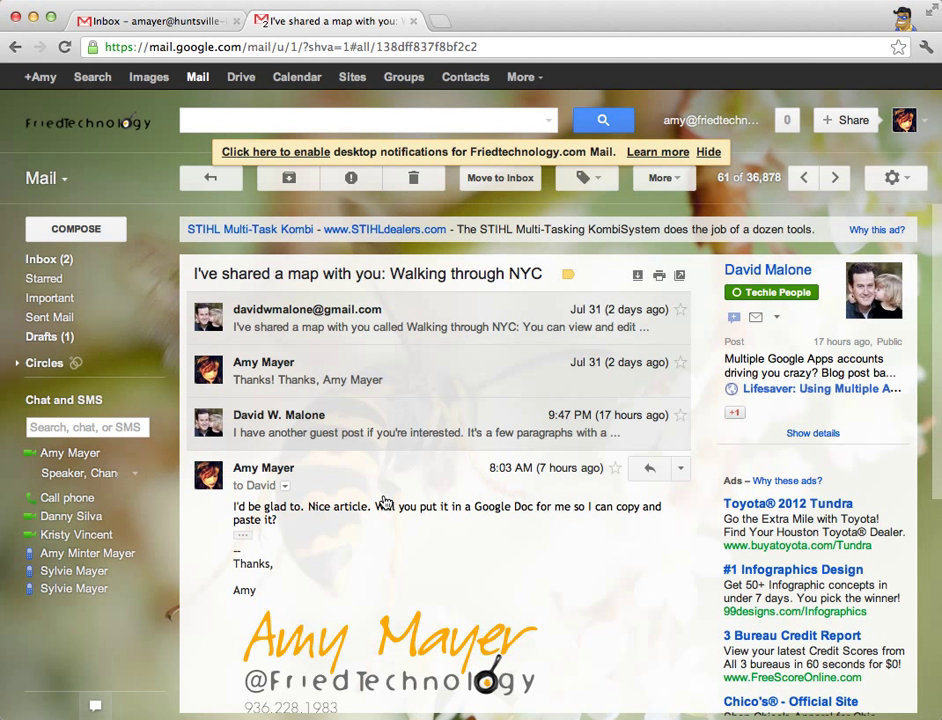
{"action": "left_click", "coordinate": [425, 316]}
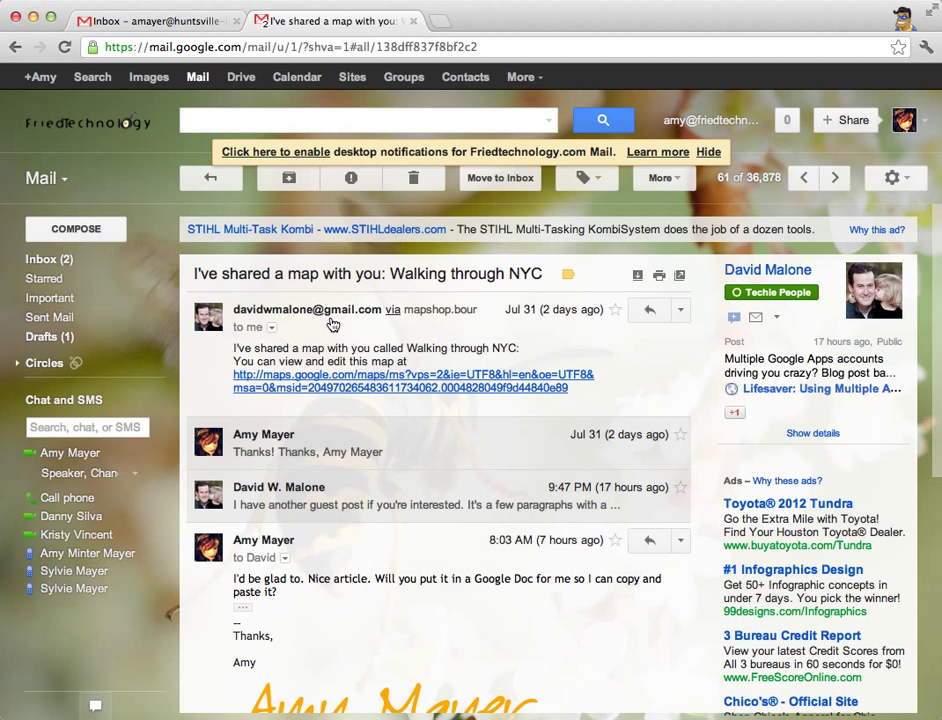
{"action": "mouse_move", "coordinate": [312, 330]}
{"action": "left_click", "coordinate": [389, 448]}
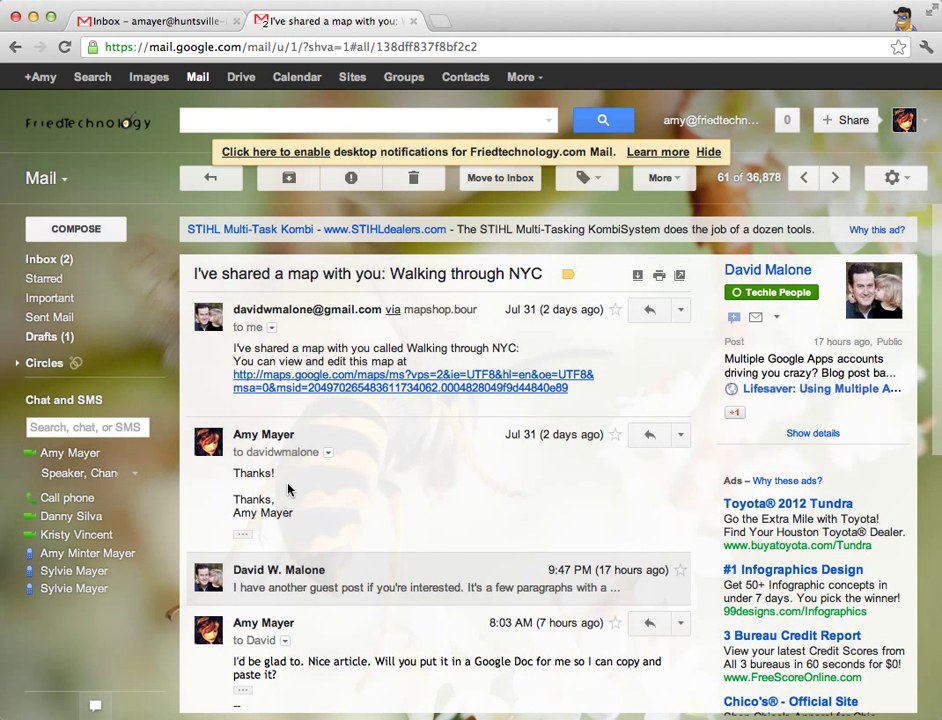
{"action": "left_click", "coordinate": [391, 579]}
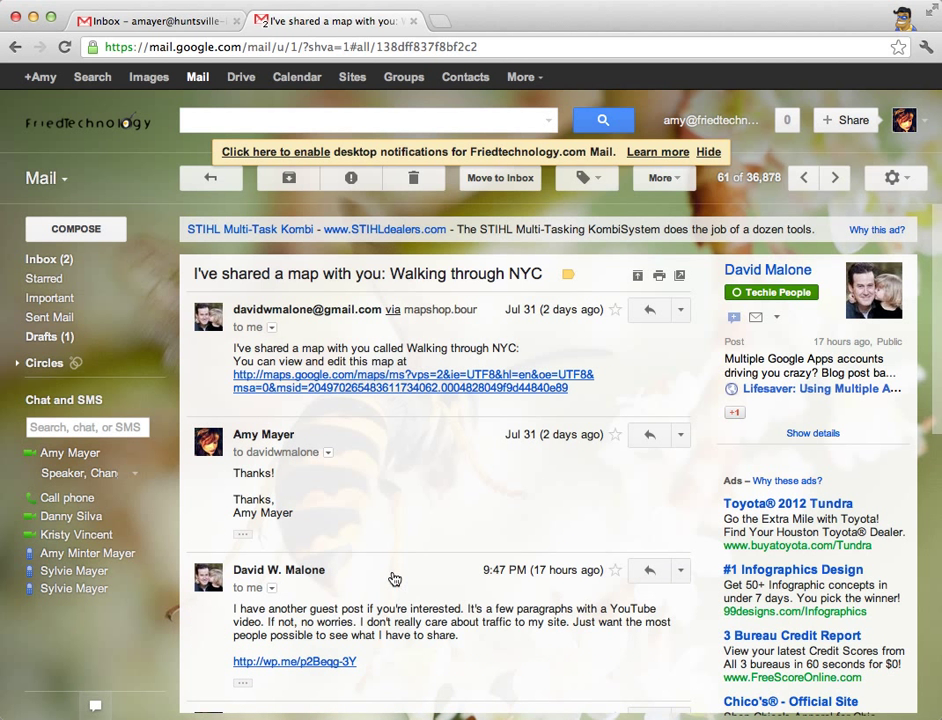
- Scroll through the conversation, then return to the All Mail list
{"action": "scroll", "coordinate": [336, 605], "scroll_direction": "down", "scroll_amount": 2}
{"action": "scroll", "coordinate": [366, 553], "scroll_direction": "down", "scroll_amount": 3}
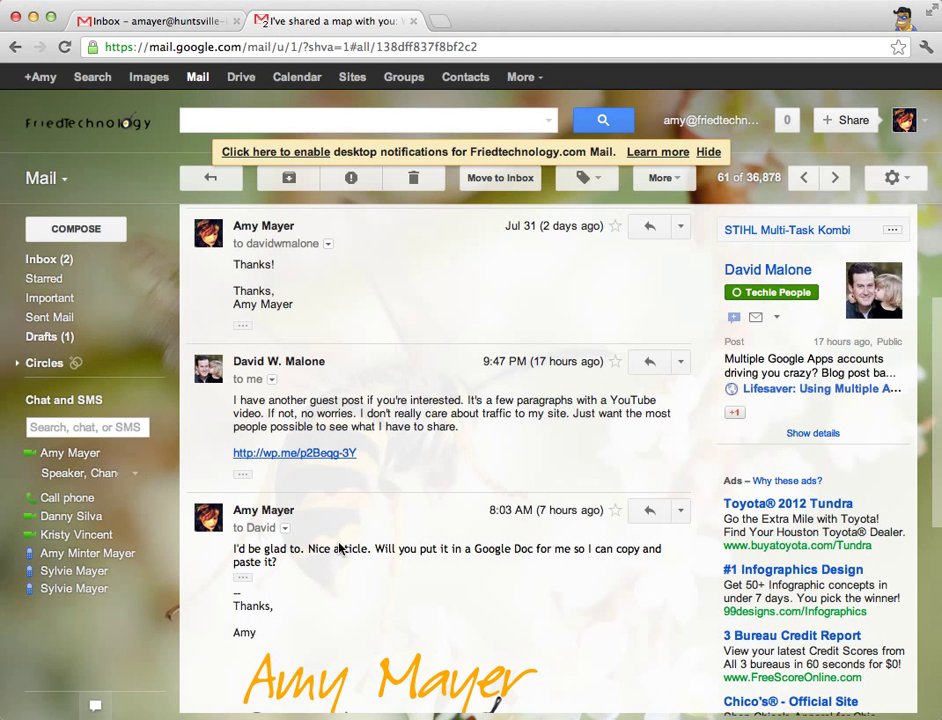
{"action": "scroll", "coordinate": [345, 545], "scroll_direction": "down", "scroll_amount": 1}
{"action": "scroll", "coordinate": [352, 520], "scroll_direction": "up", "scroll_amount": 3}
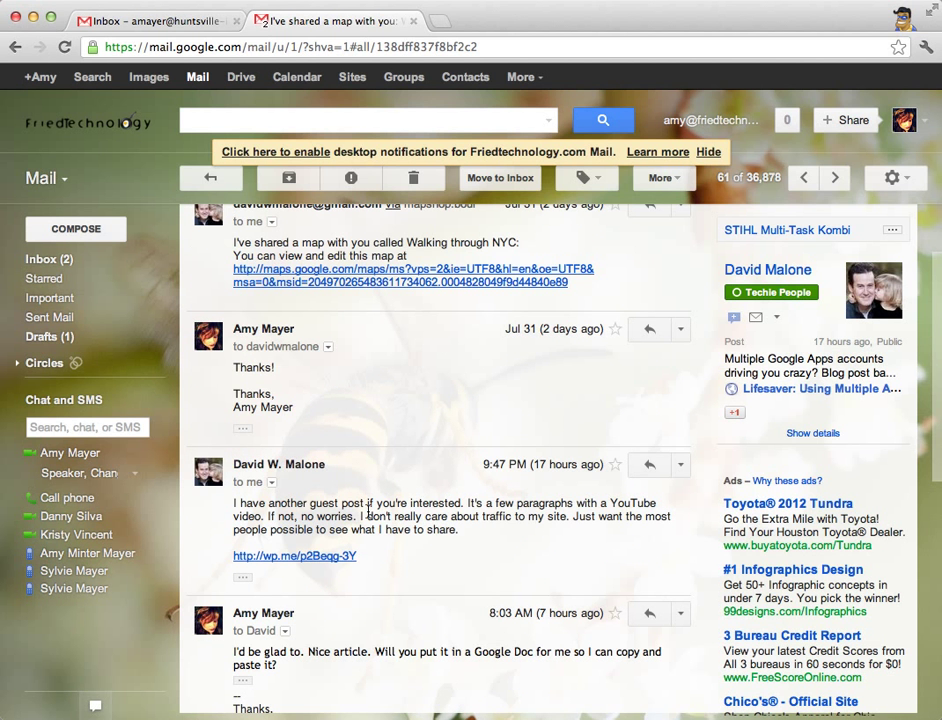
{"action": "scroll", "coordinate": [437, 508], "scroll_direction": "up", "scroll_amount": 3}
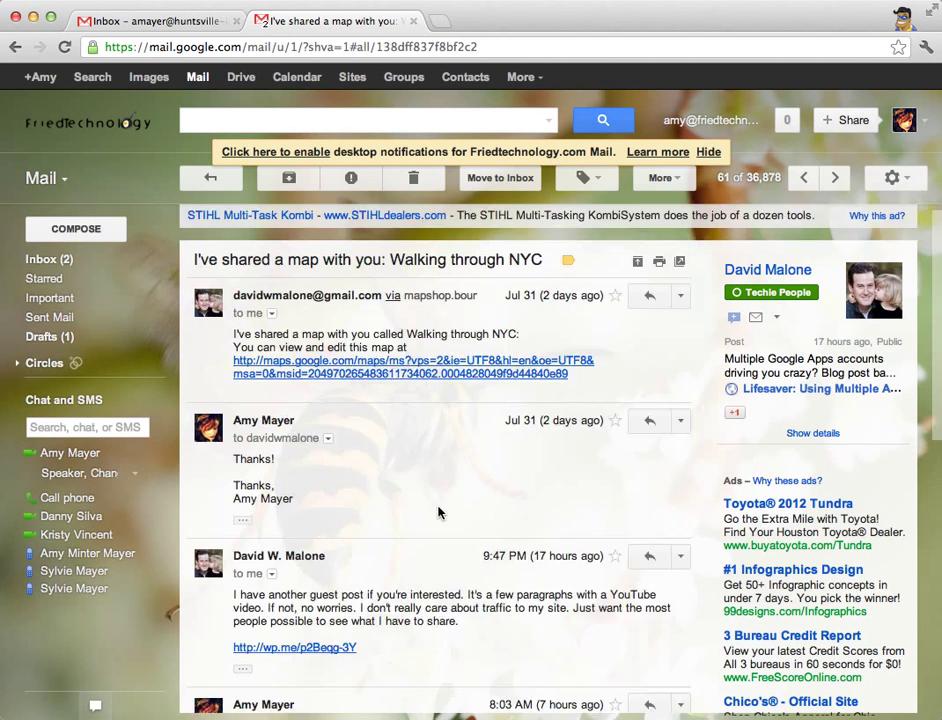
{"action": "scroll", "coordinate": [437, 508], "scroll_direction": "down", "scroll_amount": 5}
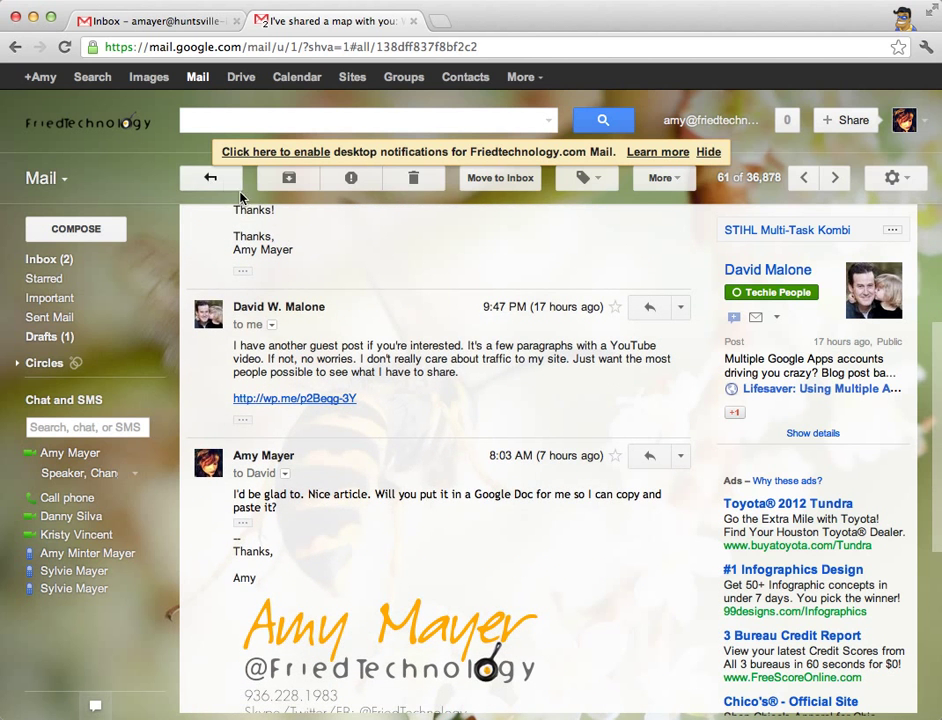
{"action": "left_click", "coordinate": [210, 177]}
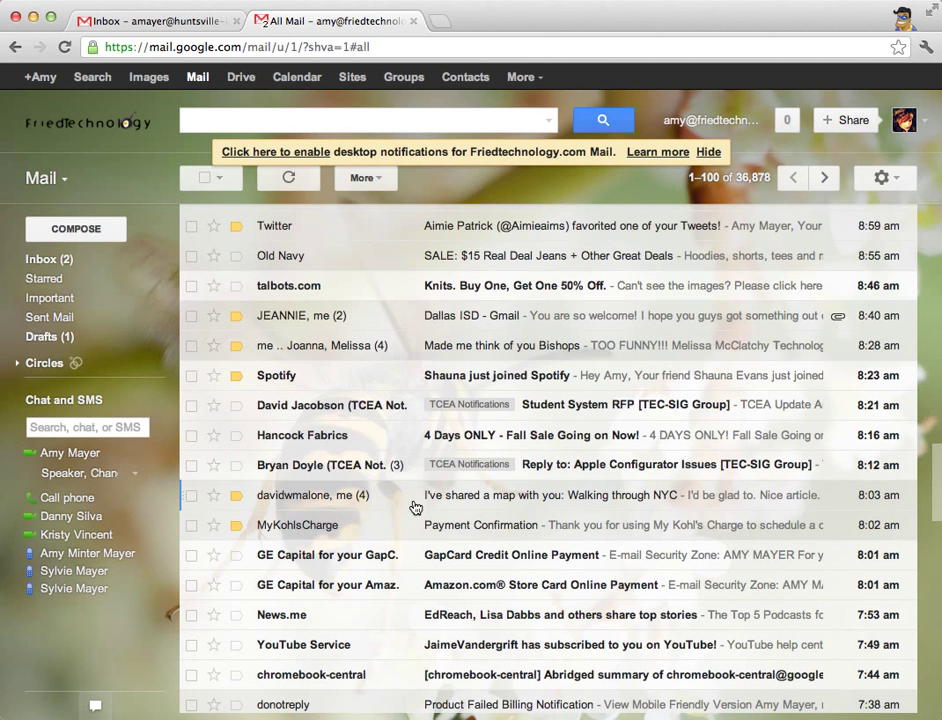
{"action": "mouse_move", "coordinate": [326, 507]}
- Close the second account's tab, check the NT Agenda conversation, and open All Mail
{"action": "key", "text": "super+w"}
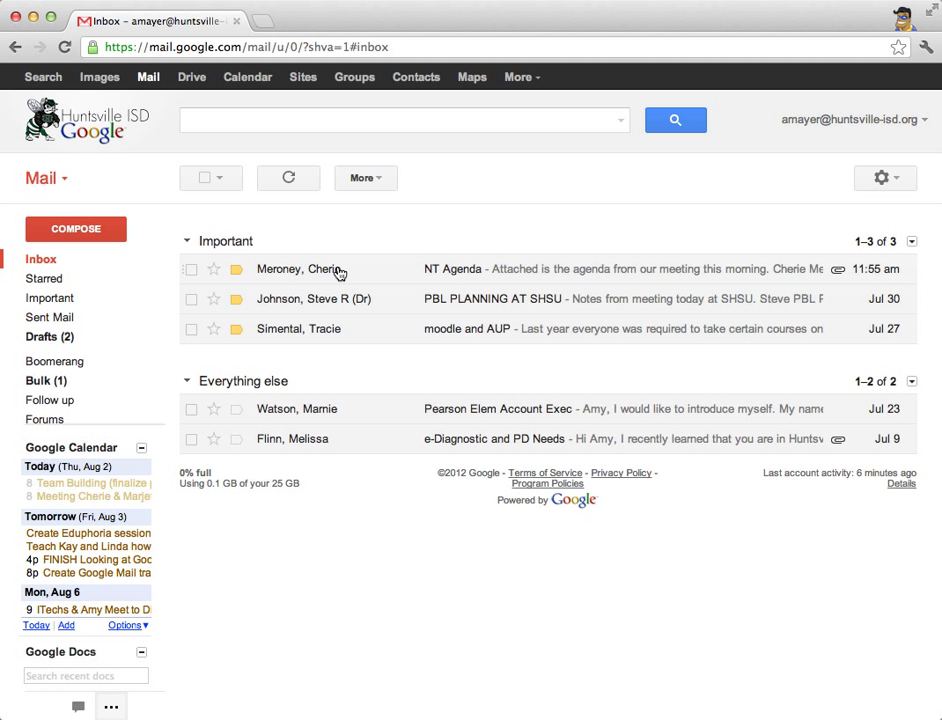
{"action": "left_click", "coordinate": [191, 270]}
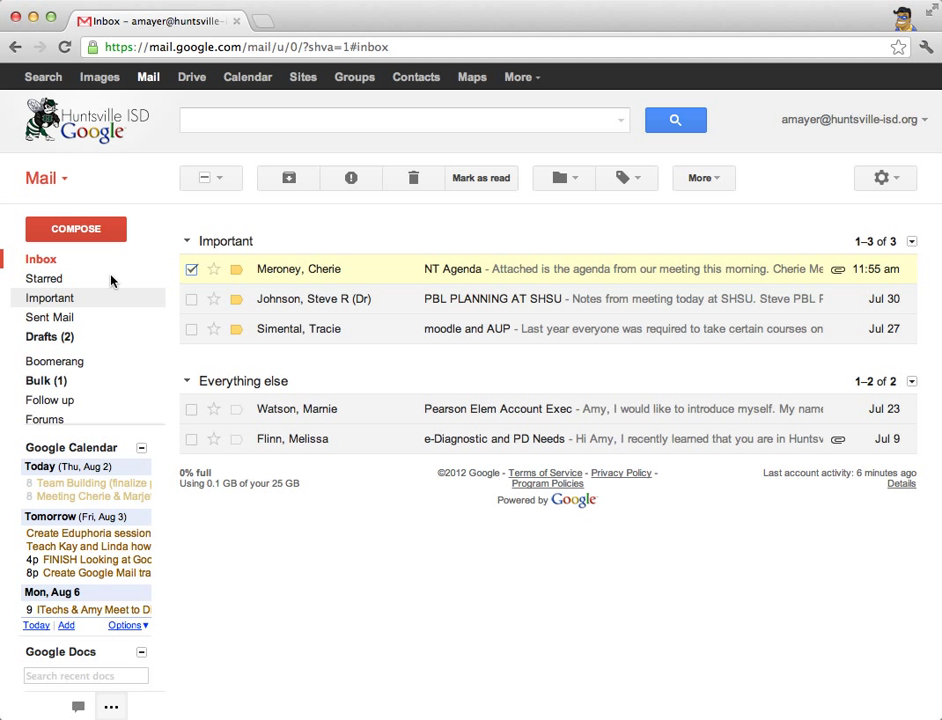
{"action": "mouse_move", "coordinate": [69, 404]}
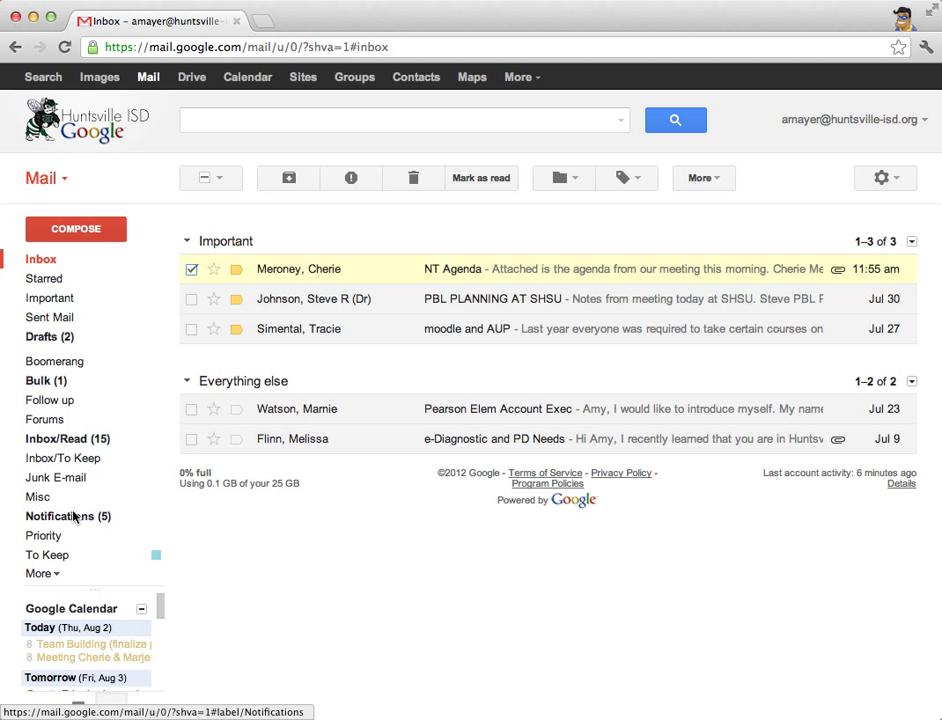
{"action": "left_click", "coordinate": [36, 573]}
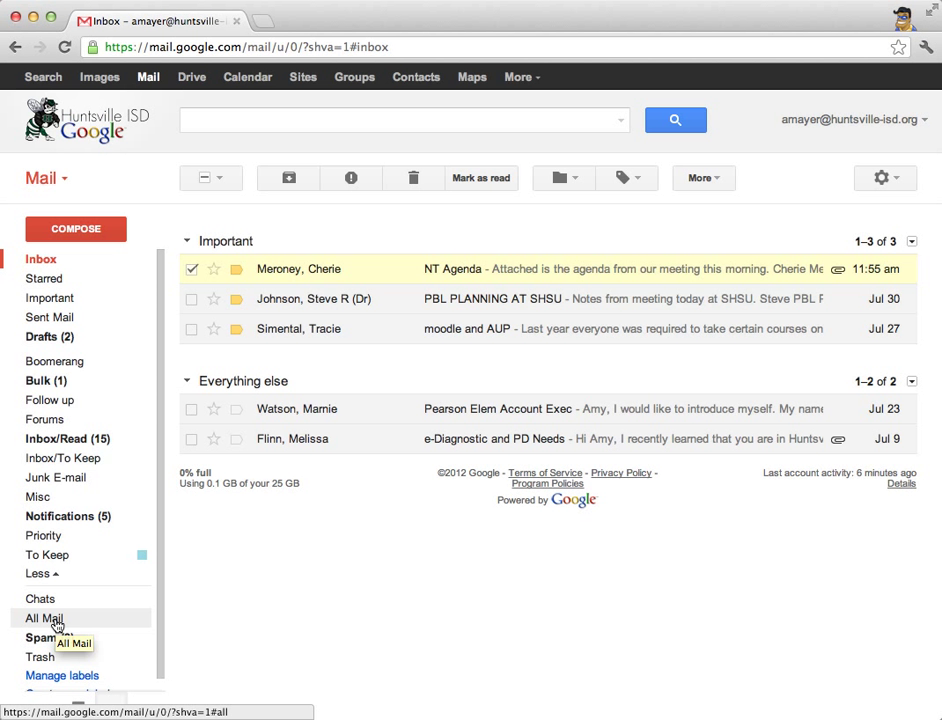
{"action": "left_click", "coordinate": [57, 622]}
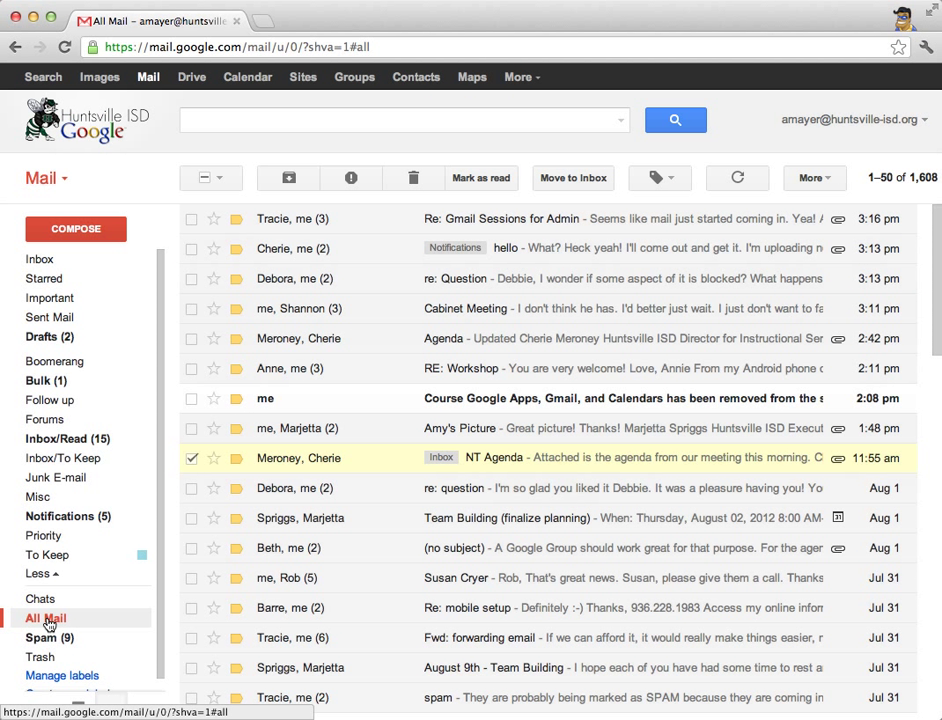
- Go back to the inbox, reopen All Mail, and toggle the extra sidebar labels
{"action": "left_click", "coordinate": [45, 259]}
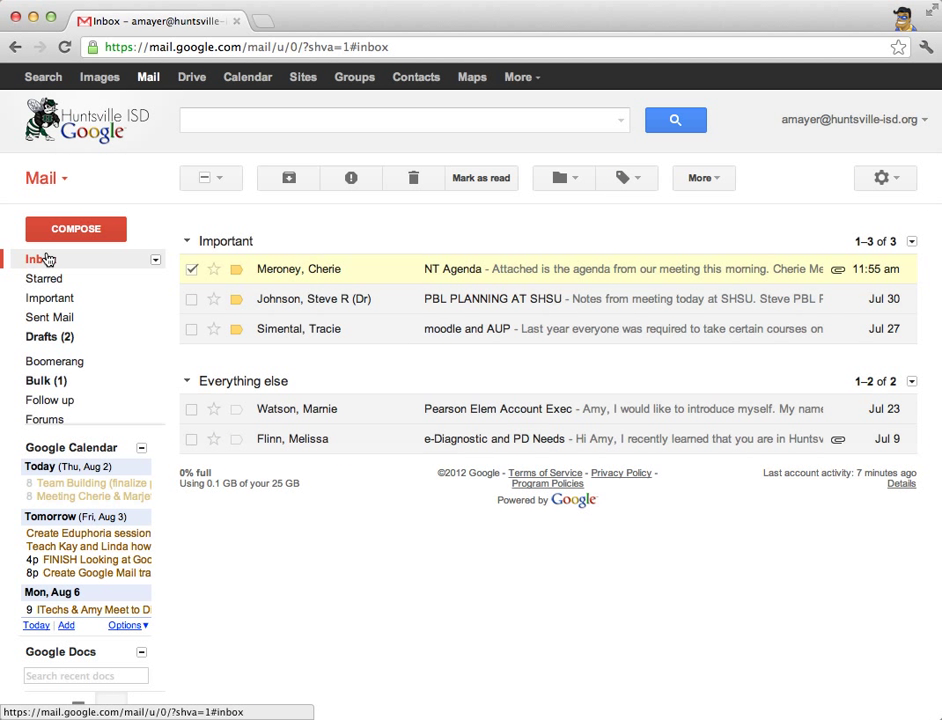
{"action": "mouse_move", "coordinate": [26, 347]}
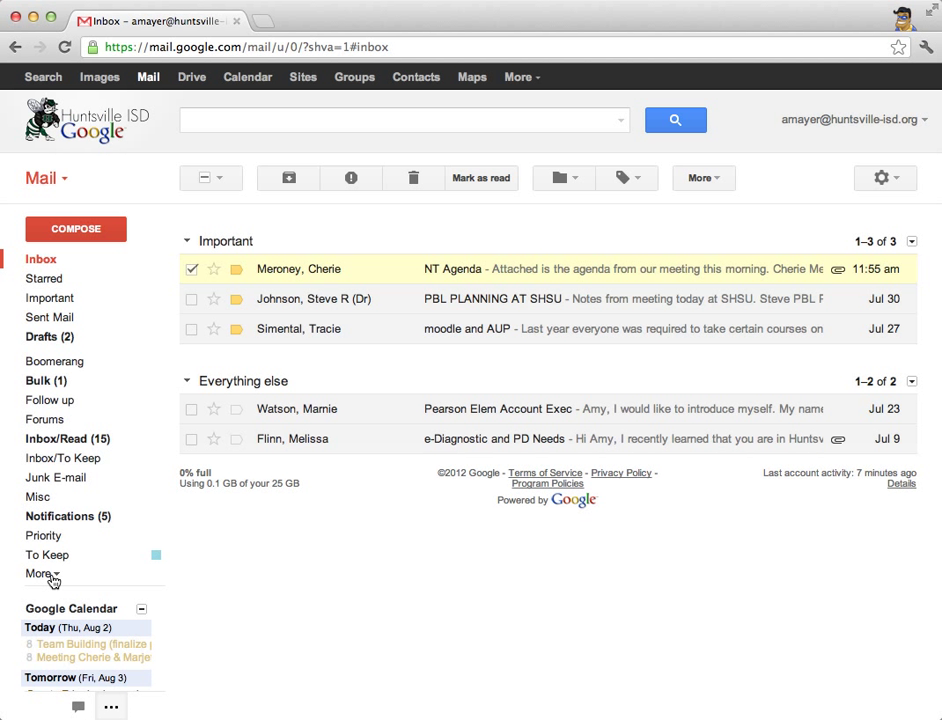
{"action": "left_click", "coordinate": [40, 573]}
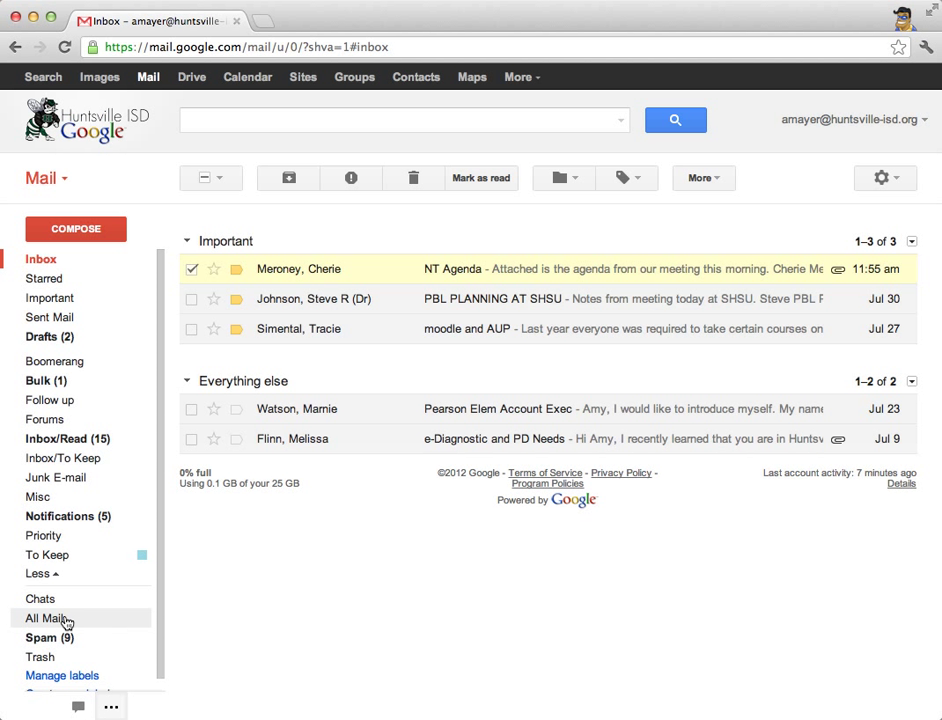
{"action": "left_click", "coordinate": [56, 624]}
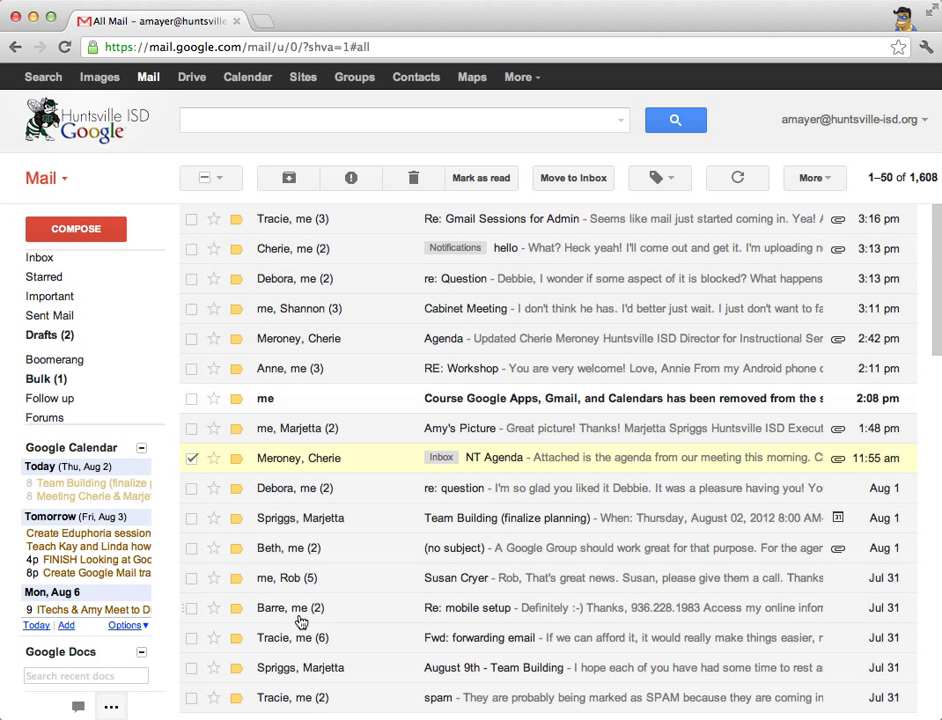
{"action": "mouse_move", "coordinate": [63, 391]}
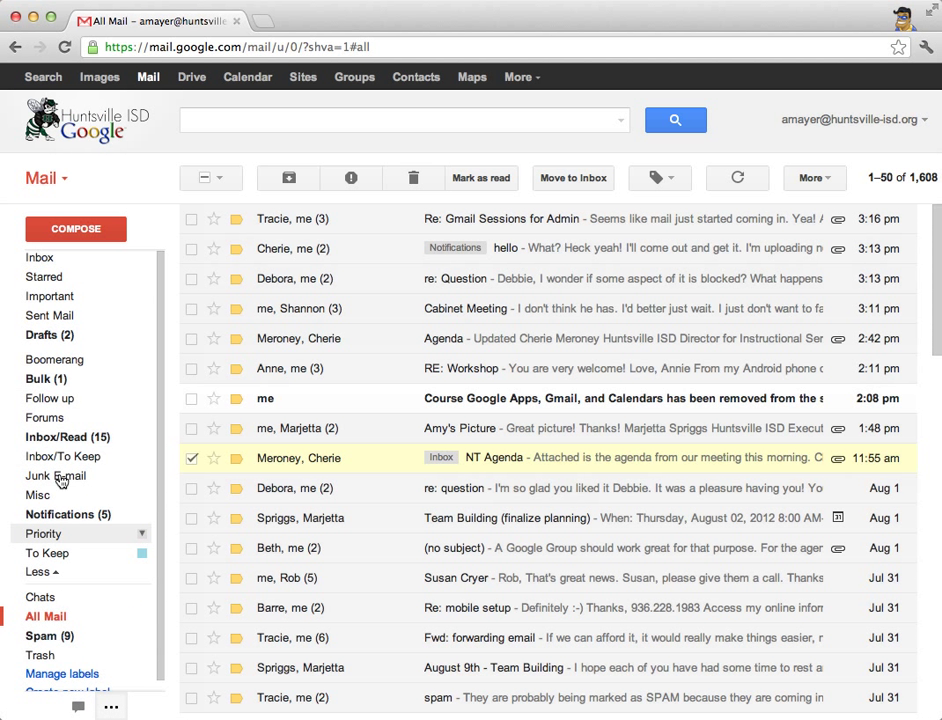
{"action": "left_click", "coordinate": [50, 573]}
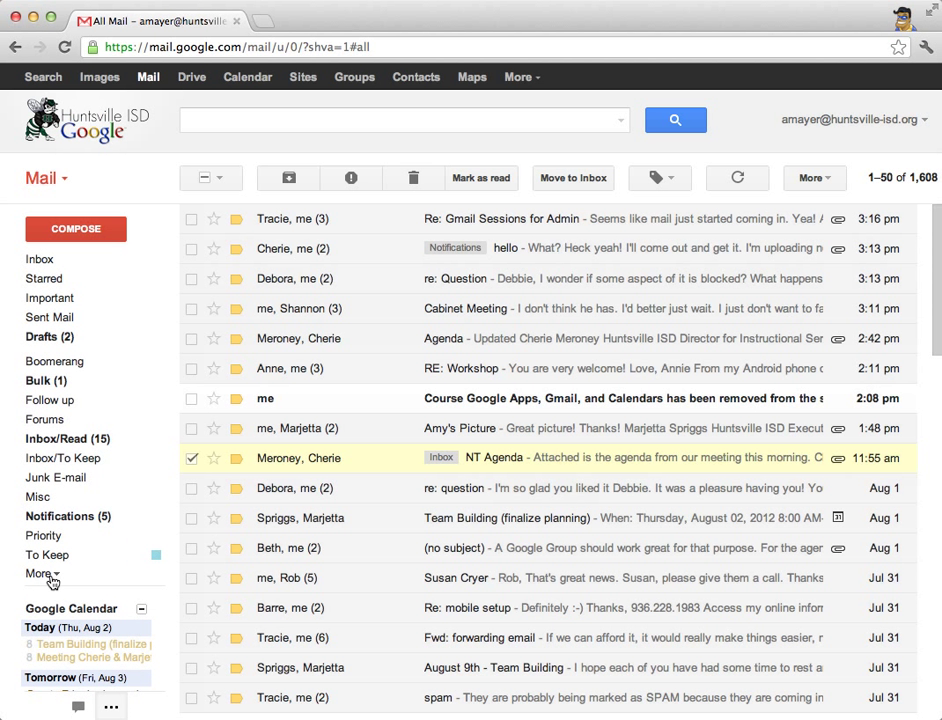
{"action": "left_click", "coordinate": [52, 574]}
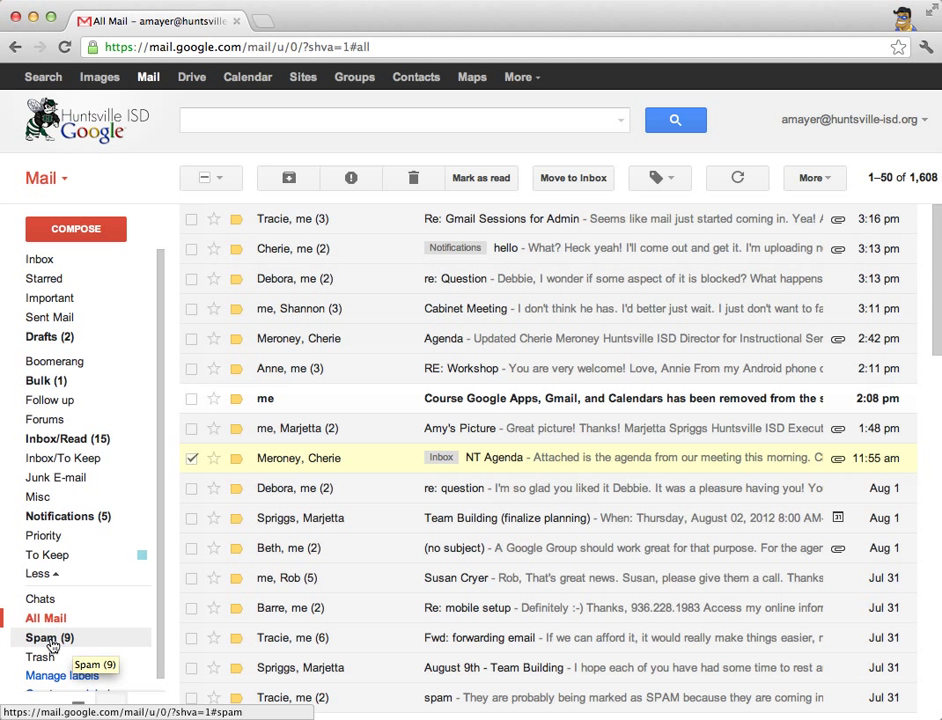
- In Spam, mark the Eduphoria, Moving School District, PBL Workshop and FOCUS Meetings messages not spam
{"action": "left_click", "coordinate": [50, 639]}
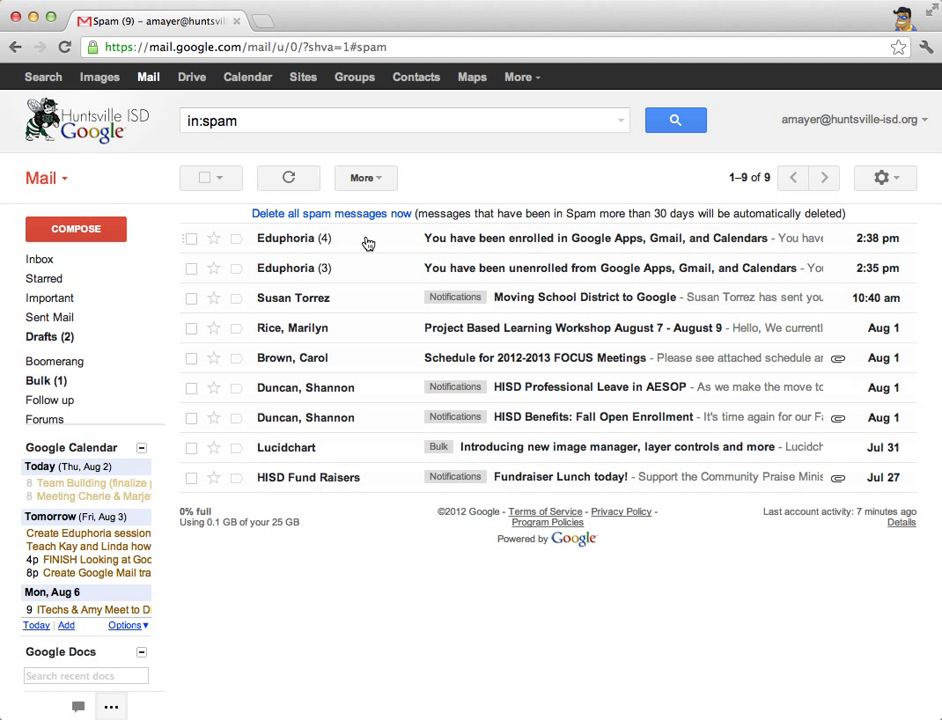
{"action": "left_click", "coordinate": [314, 243]}
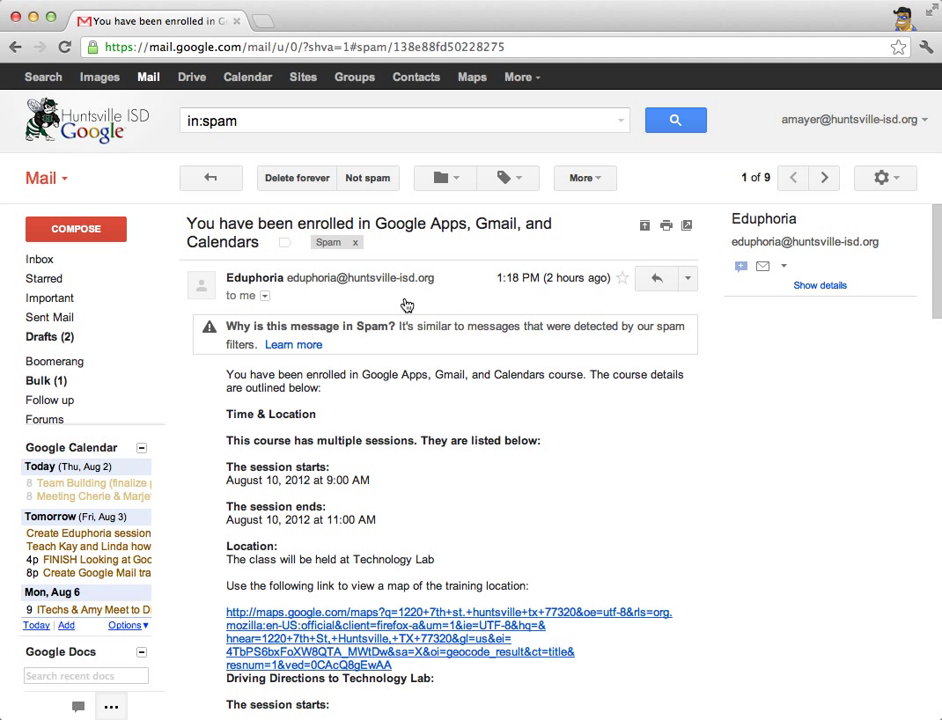
{"action": "left_click", "coordinate": [368, 179]}
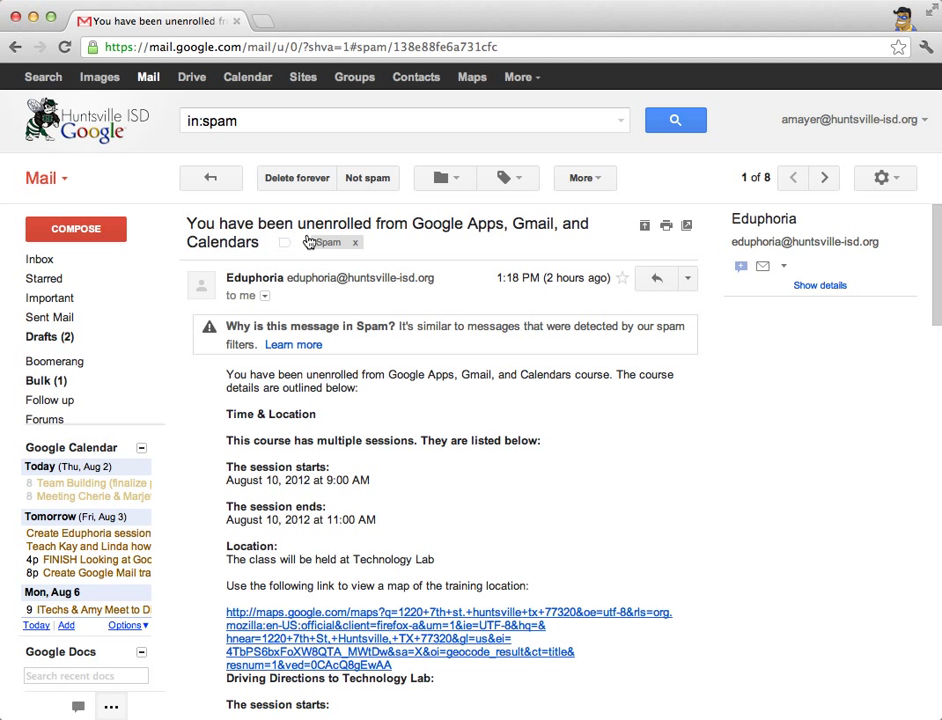
{"action": "left_click", "coordinate": [366, 178]}
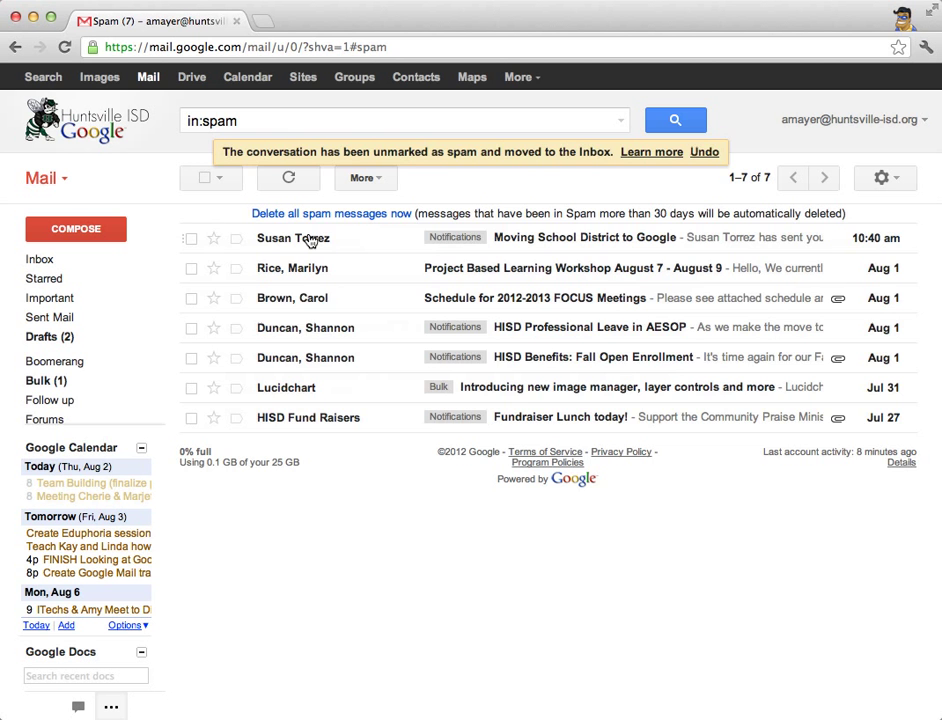
{"action": "left_click", "coordinate": [311, 240]}
{"action": "left_click", "coordinate": [370, 180]}
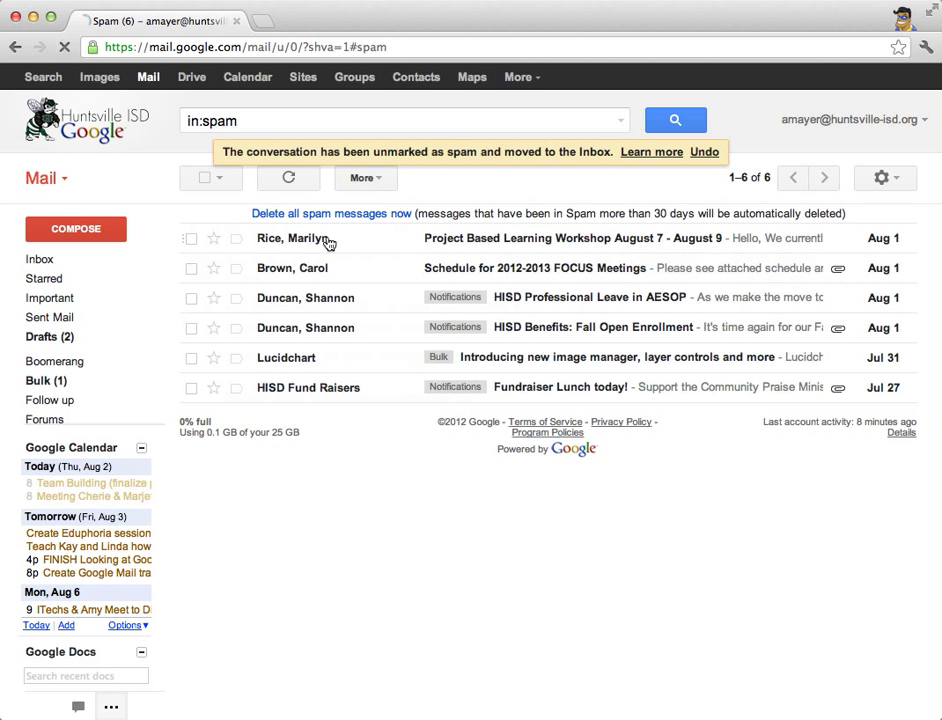
{"action": "left_click", "coordinate": [326, 241]}
{"action": "left_click", "coordinate": [370, 180]}
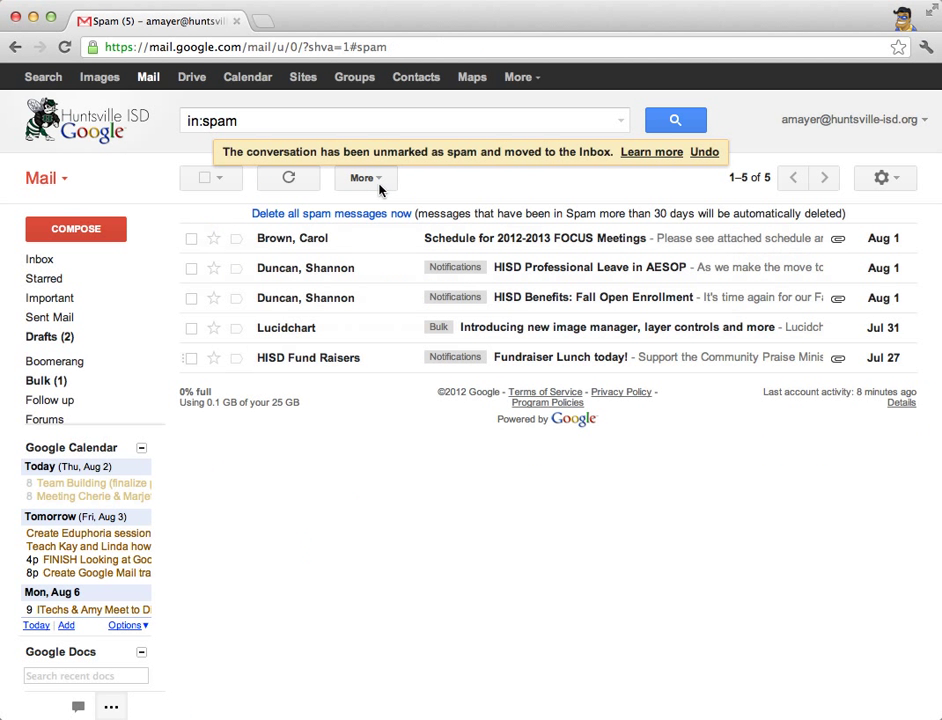
{"action": "left_click", "coordinate": [310, 244]}
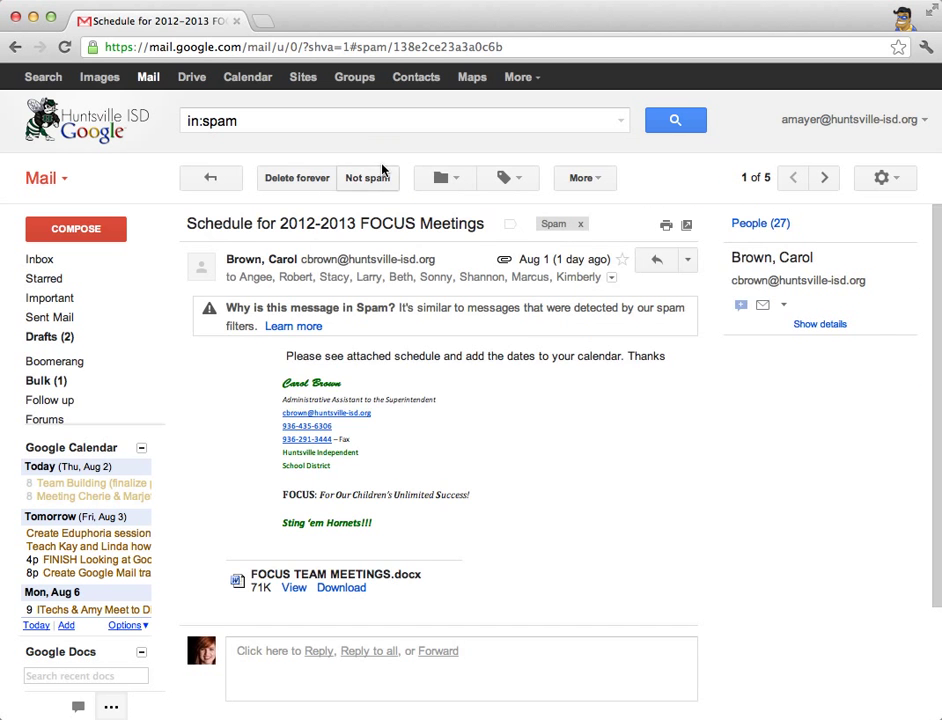
{"action": "left_click", "coordinate": [381, 177]}
- Mark HISD Professional Leave, HISD Benefits and Fundraiser Lunch today! not spam, skipping Lucidchart
{"action": "left_click", "coordinate": [318, 240]}
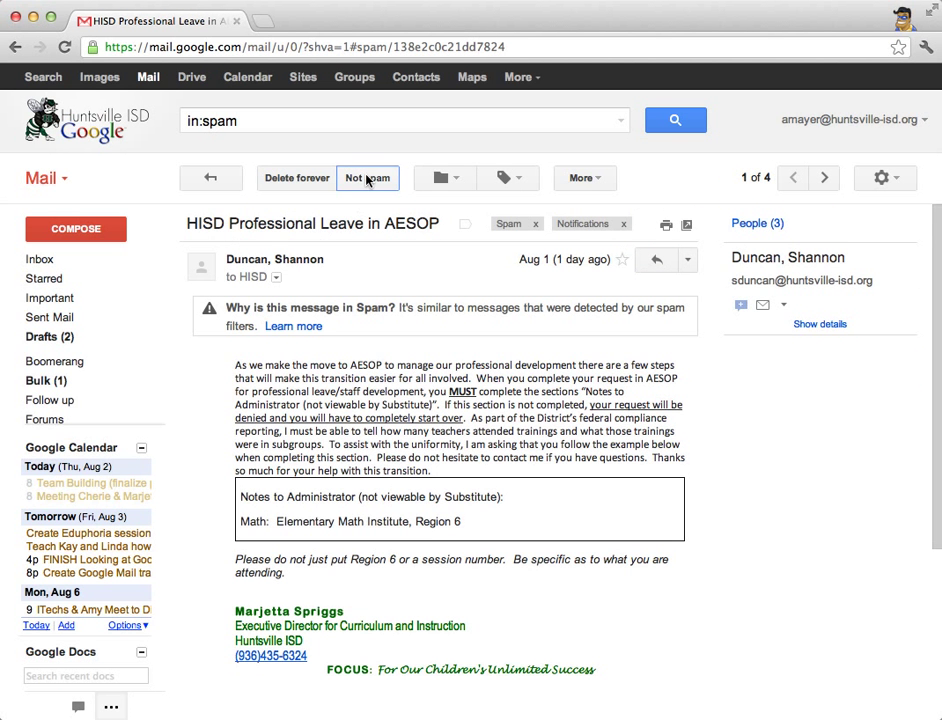
{"action": "left_click", "coordinate": [368, 178]}
{"action": "left_click", "coordinate": [314, 244]}
{"action": "left_click", "coordinate": [366, 178]}
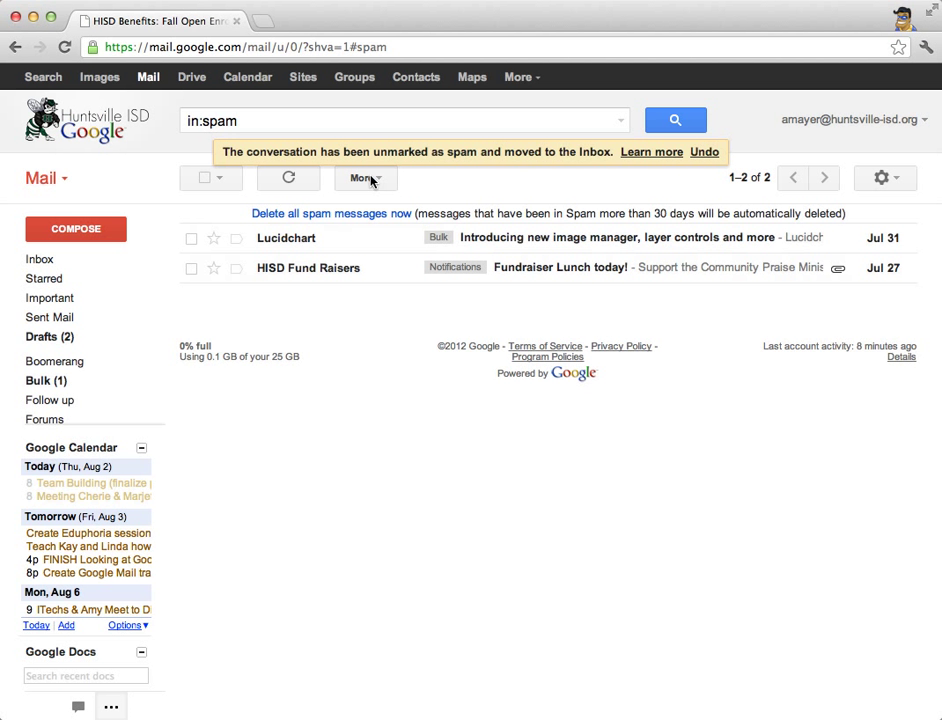
{"action": "left_click", "coordinate": [314, 244]}
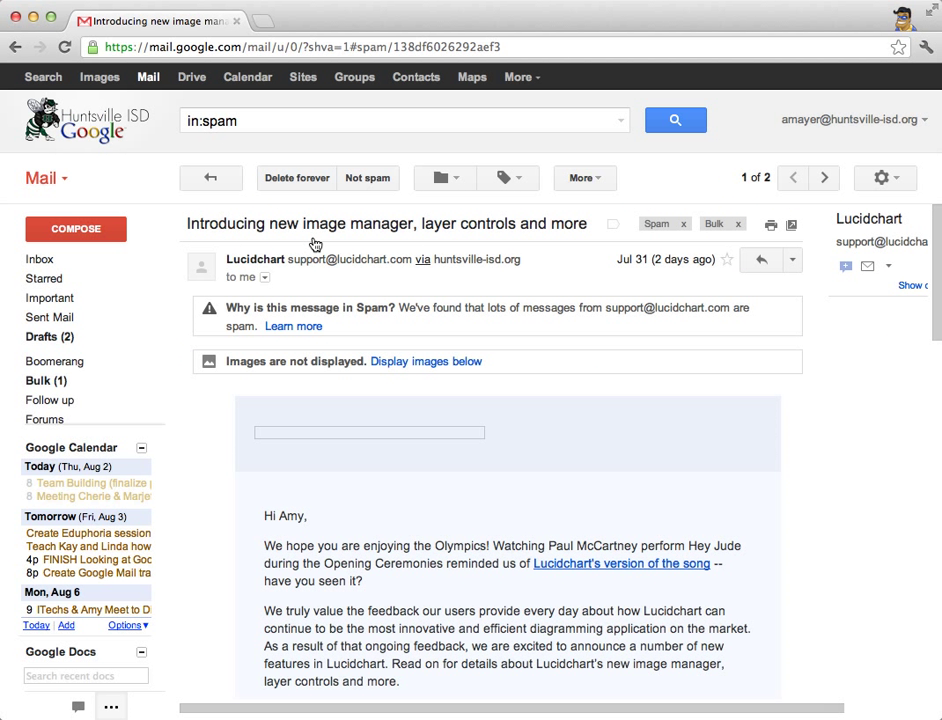
{"action": "left_click", "coordinate": [210, 178]}
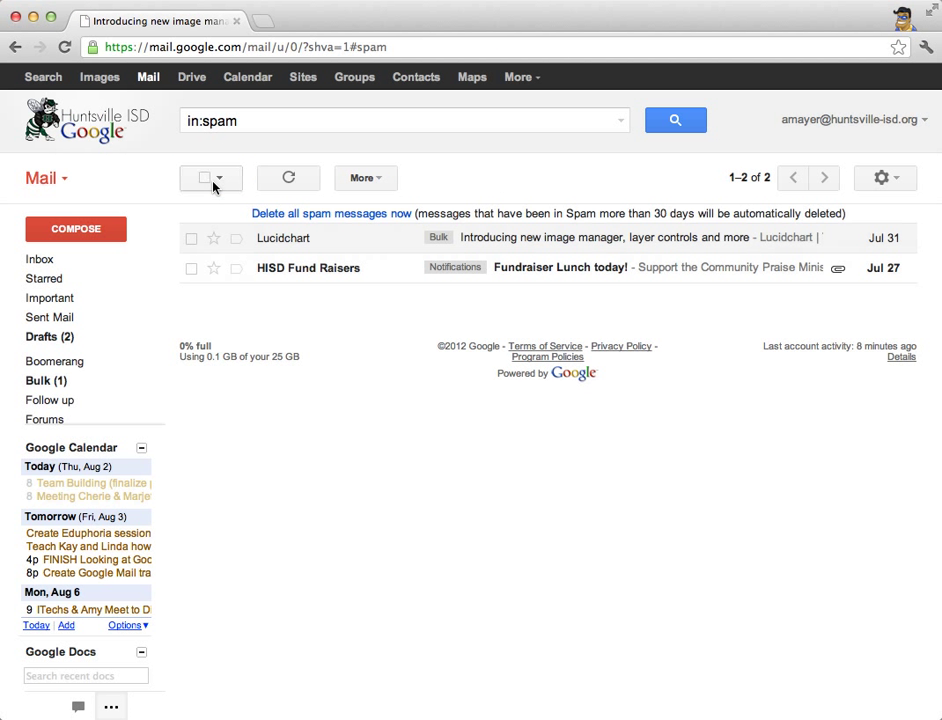
{"action": "left_click", "coordinate": [340, 274]}
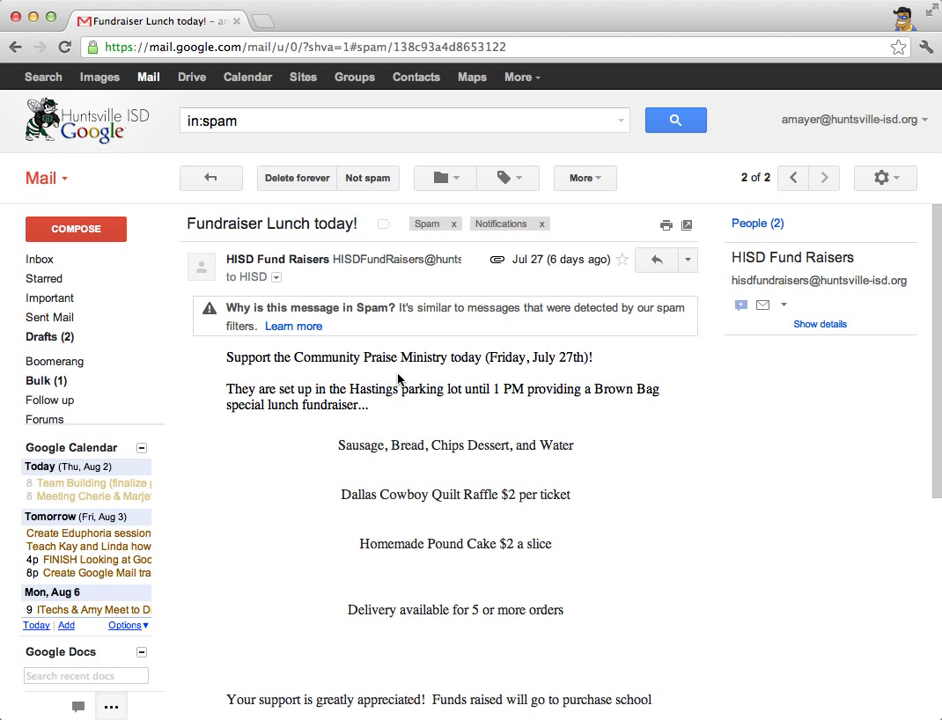
{"action": "left_click", "coordinate": [372, 178]}
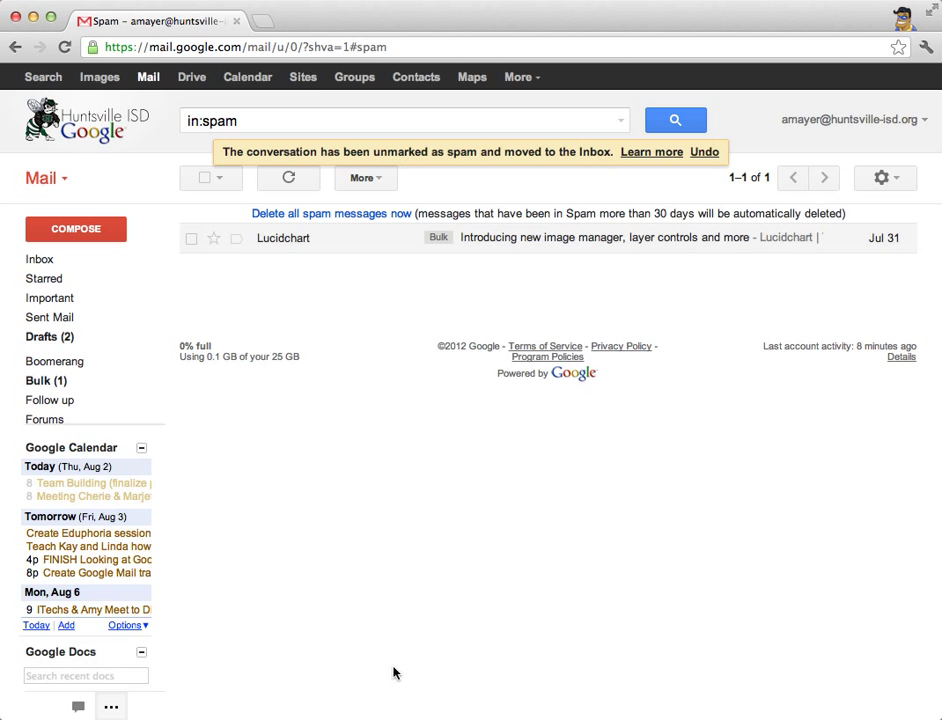
{"action": "left_click", "coordinate": [45, 260]}
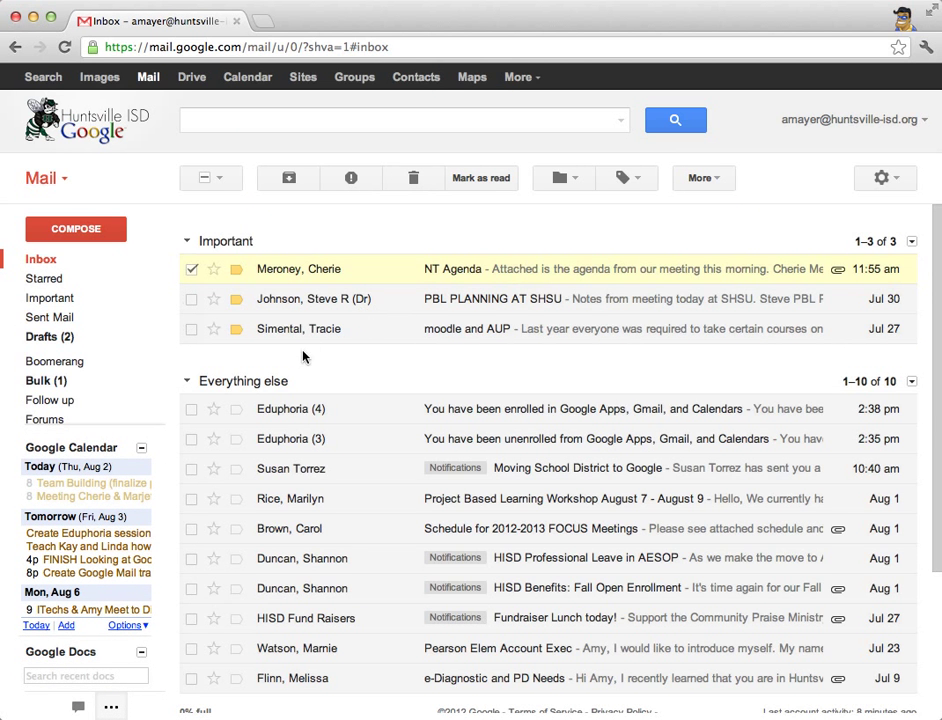
- Uncheck the NT Agenda conversation in the inbox and dismiss the More actions list
{"action": "scroll", "coordinate": [304, 370], "scroll_direction": "down", "scroll_amount": 3}
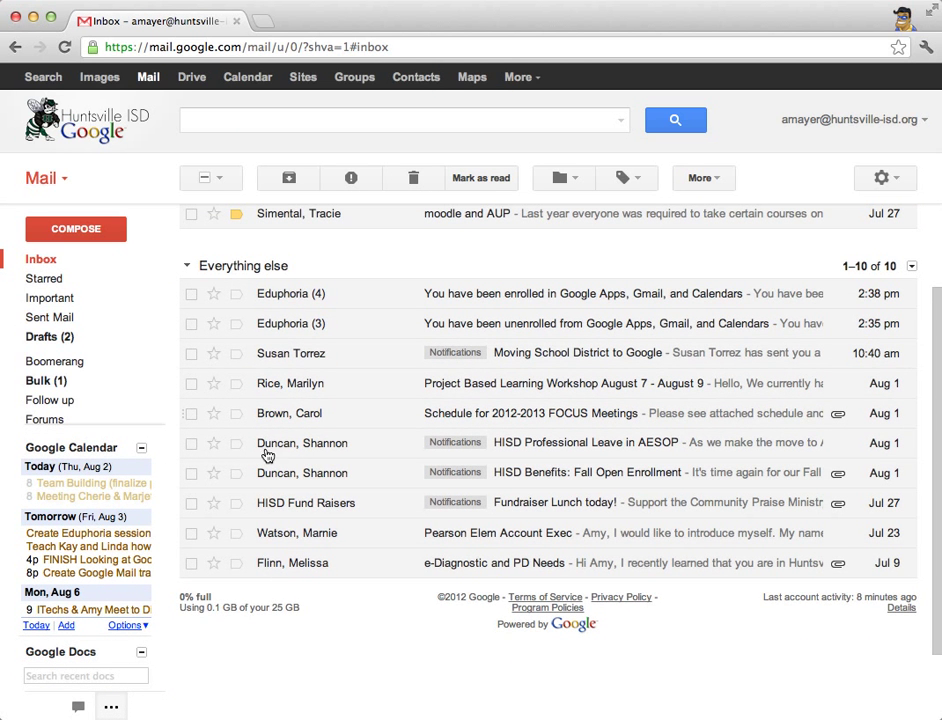
{"action": "scroll", "coordinate": [305, 440], "scroll_direction": "up", "scroll_amount": 3}
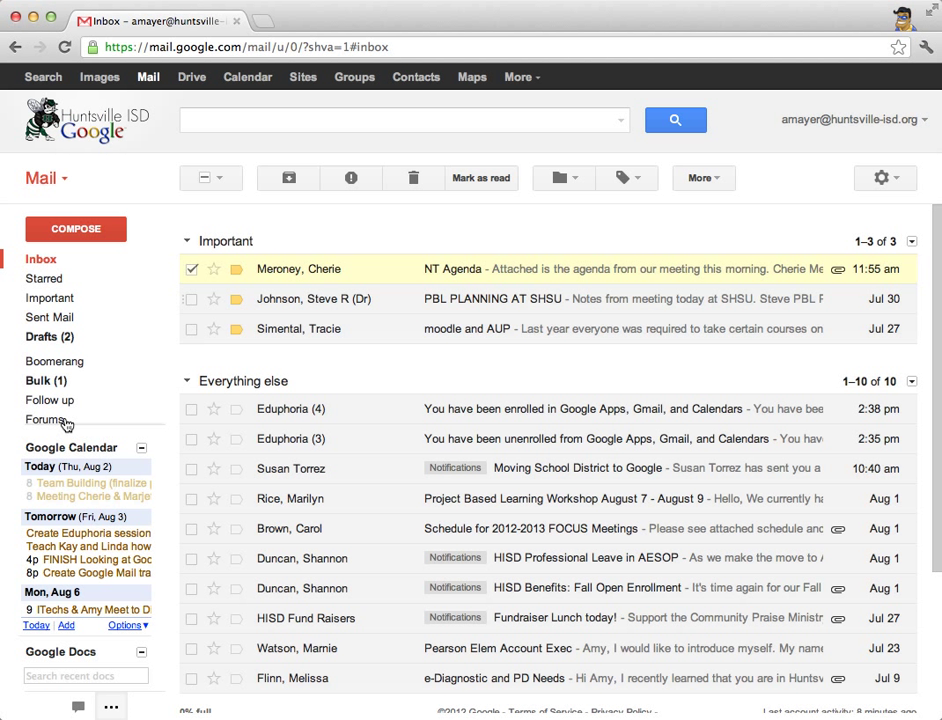
{"action": "left_click", "coordinate": [192, 270]}
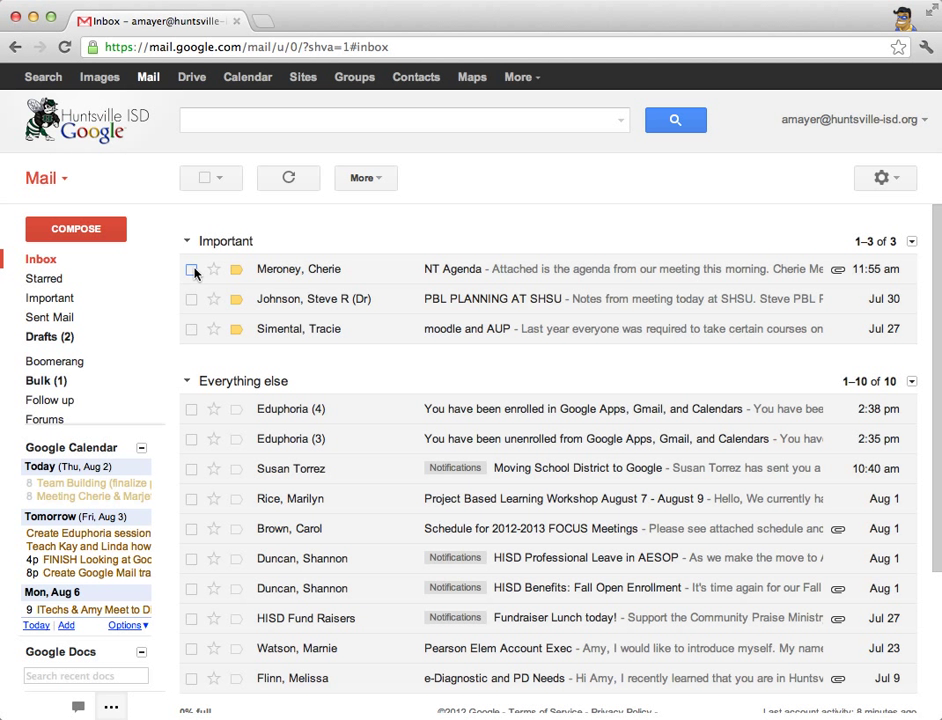
{"action": "left_click", "coordinate": [366, 178]}
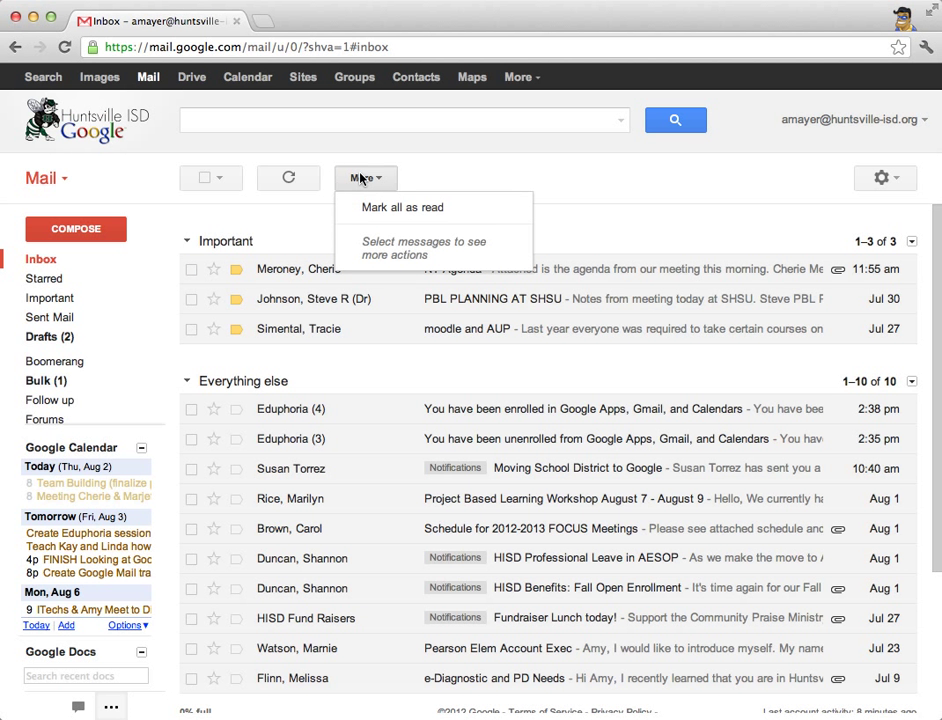
{"action": "left_click", "coordinate": [715, 147]}
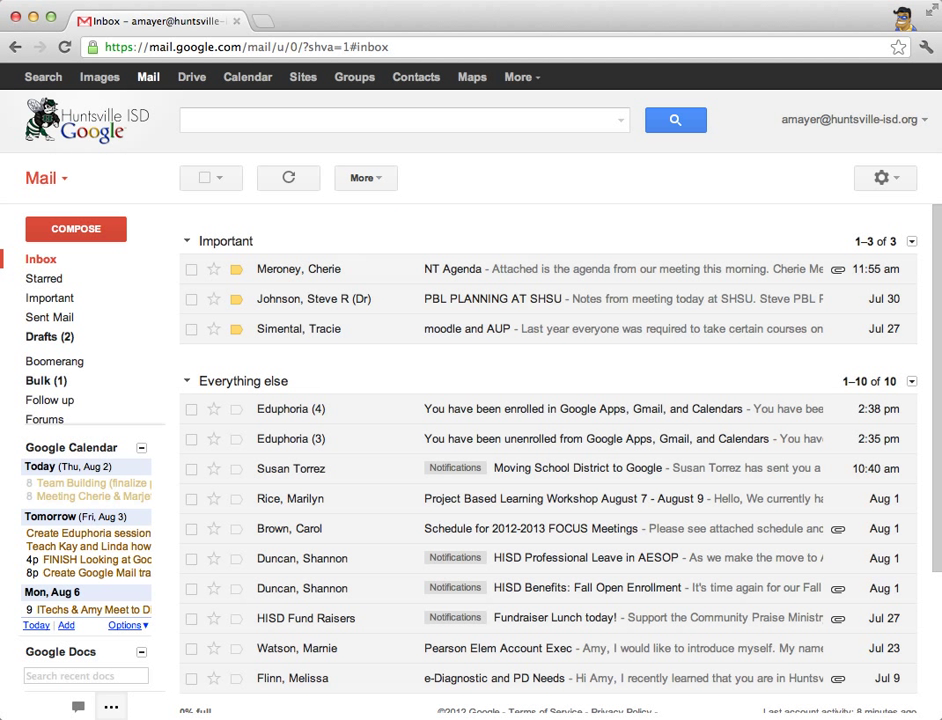
- Move the HISD Professional Leave in AESOP email to Inbox/To Keep, view that label, then return to the inbox
{"action": "left_click", "coordinate": [540, 558]}
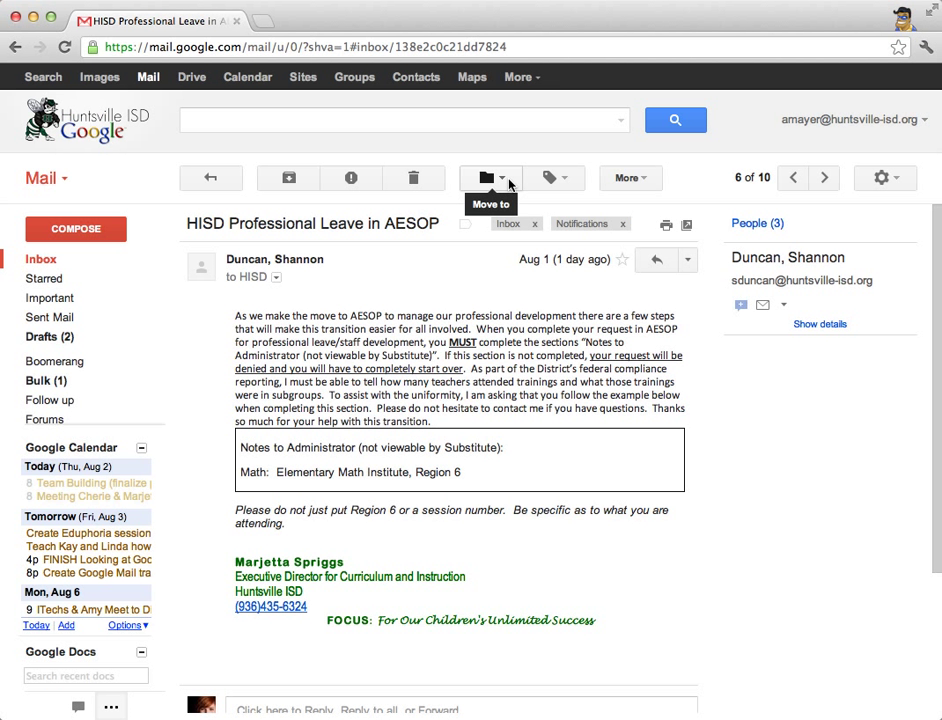
{"action": "left_click", "coordinate": [508, 182]}
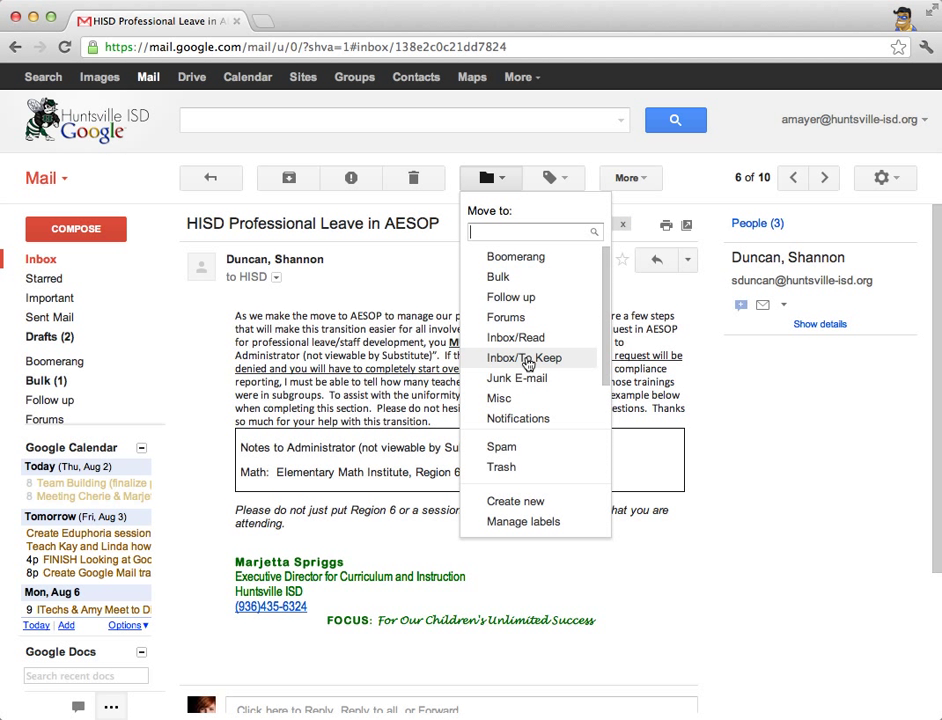
{"action": "left_click", "coordinate": [526, 360]}
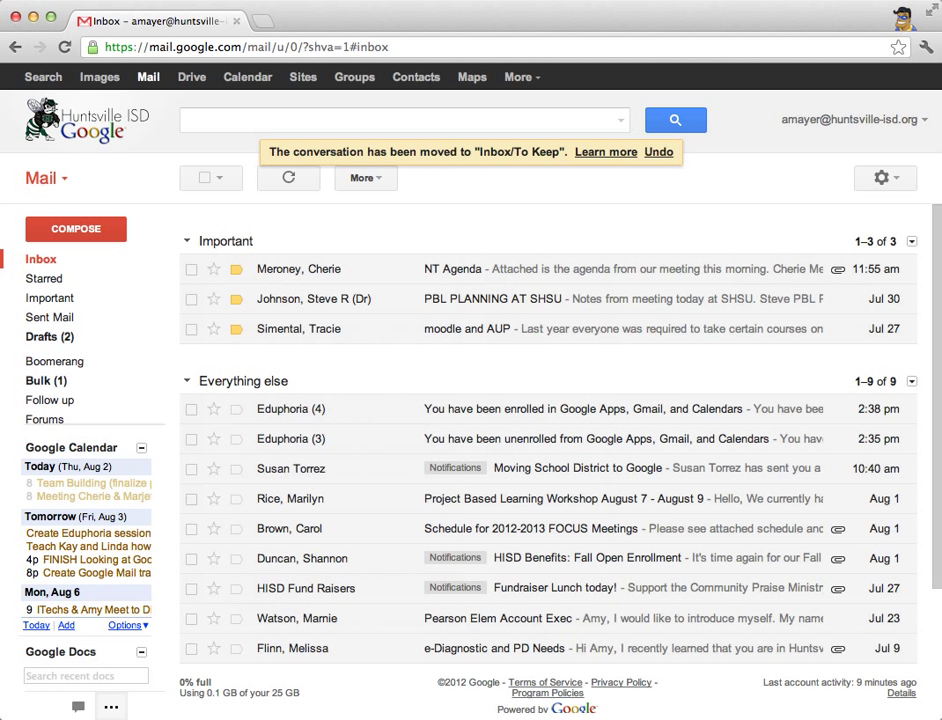
{"action": "mouse_move", "coordinate": [48, 440]}
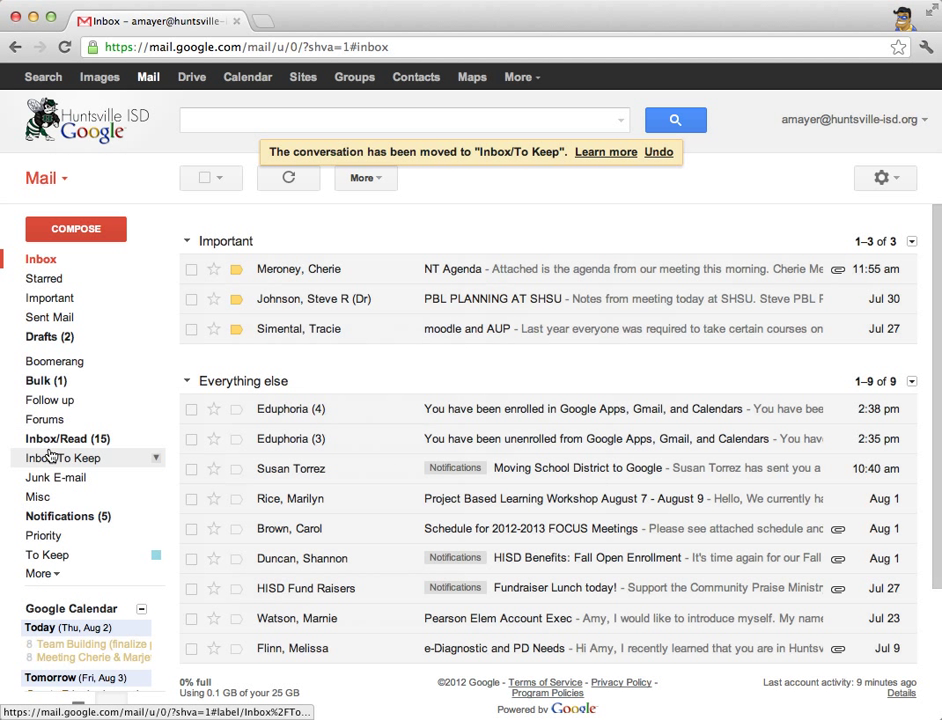
{"action": "left_click", "coordinate": [68, 461]}
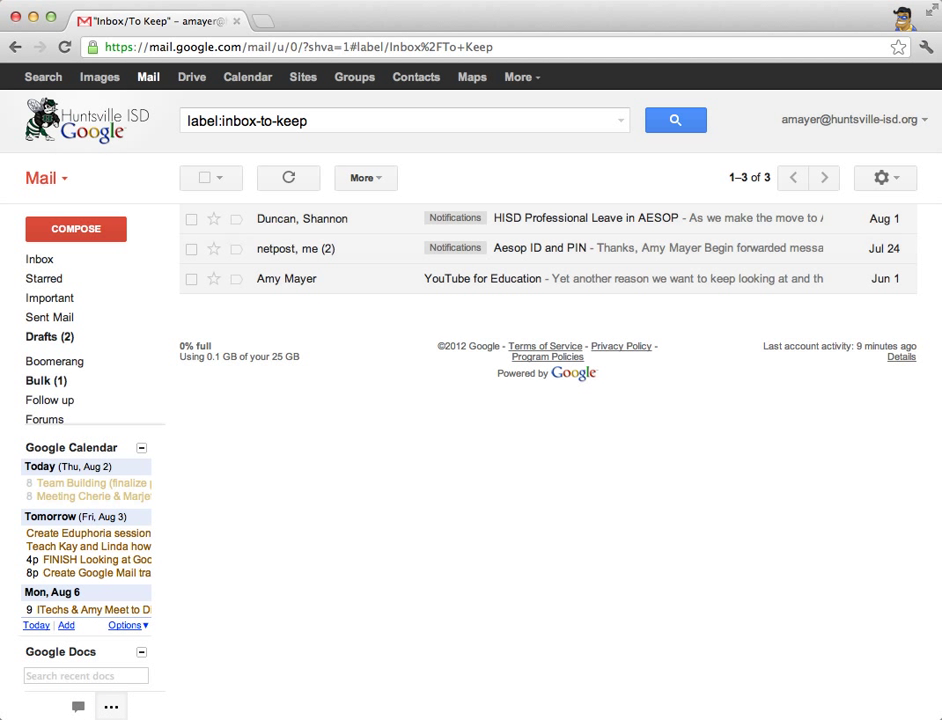
{"action": "key", "text": "g"}
{"action": "key", "text": "i"}
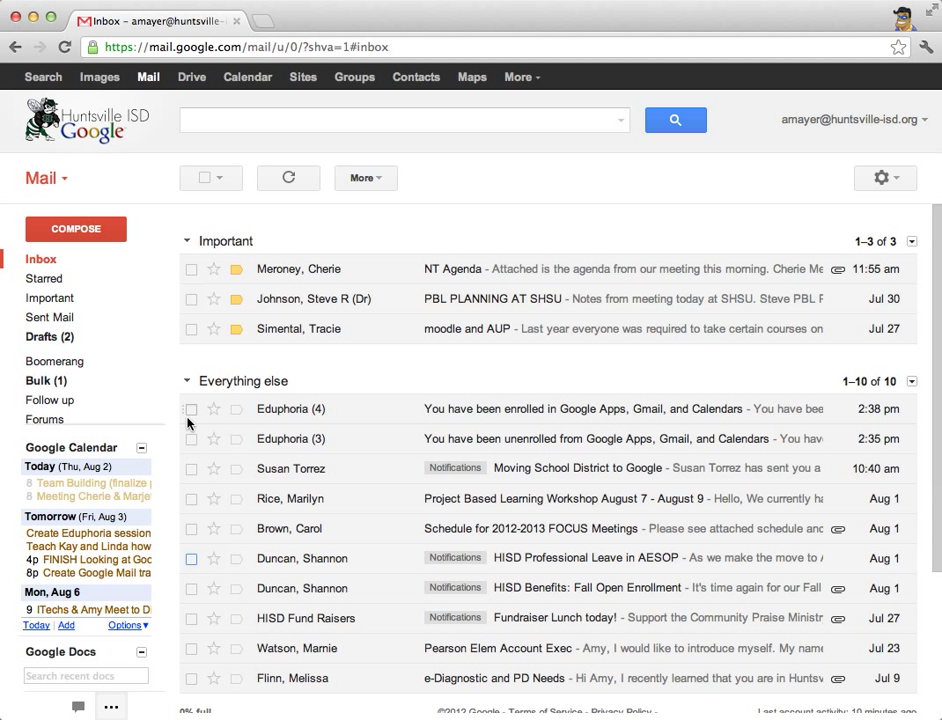
- Toggle the checkboxes on the two Eduphoria conversations so neither stays selected
{"action": "mouse_move", "coordinate": [90, 405]}
{"action": "left_click", "coordinate": [191, 409]}
{"action": "left_click", "coordinate": [193, 440]}
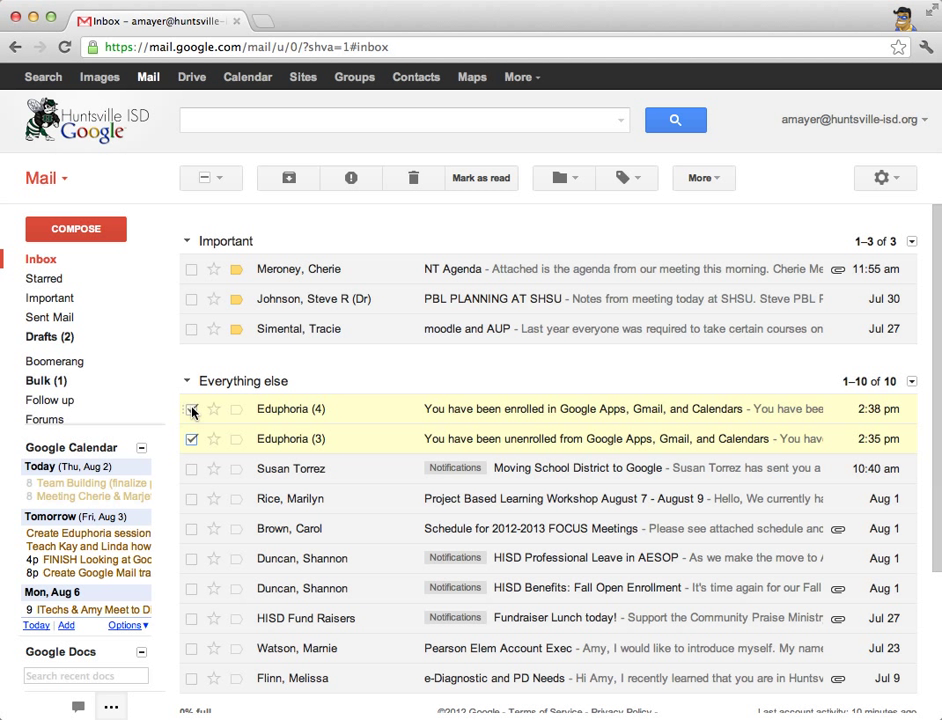
{"action": "left_click", "coordinate": [191, 439]}
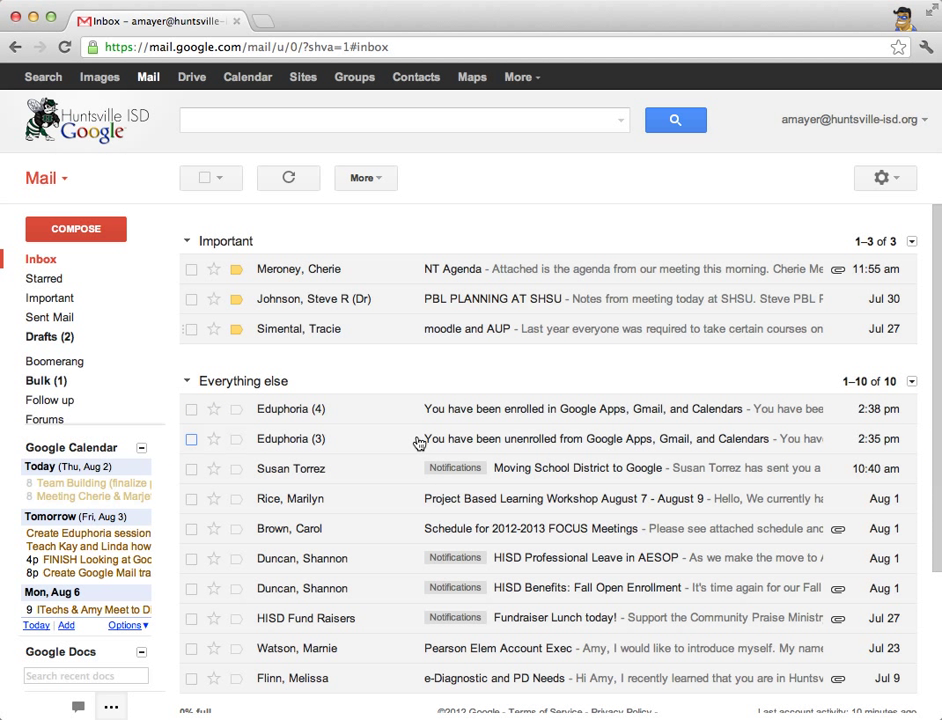
{"action": "left_click", "coordinate": [225, 120]}
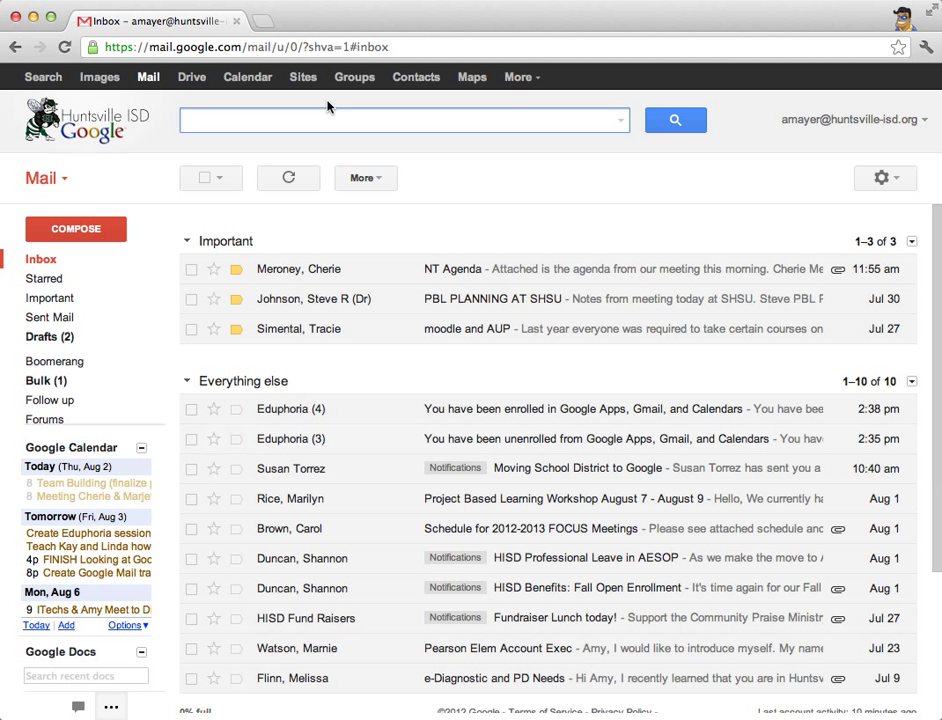
- Search for 'eduphoria', then enter eduphoria as the sender in the advanced search options
{"action": "type", "text": "eduphoria"}
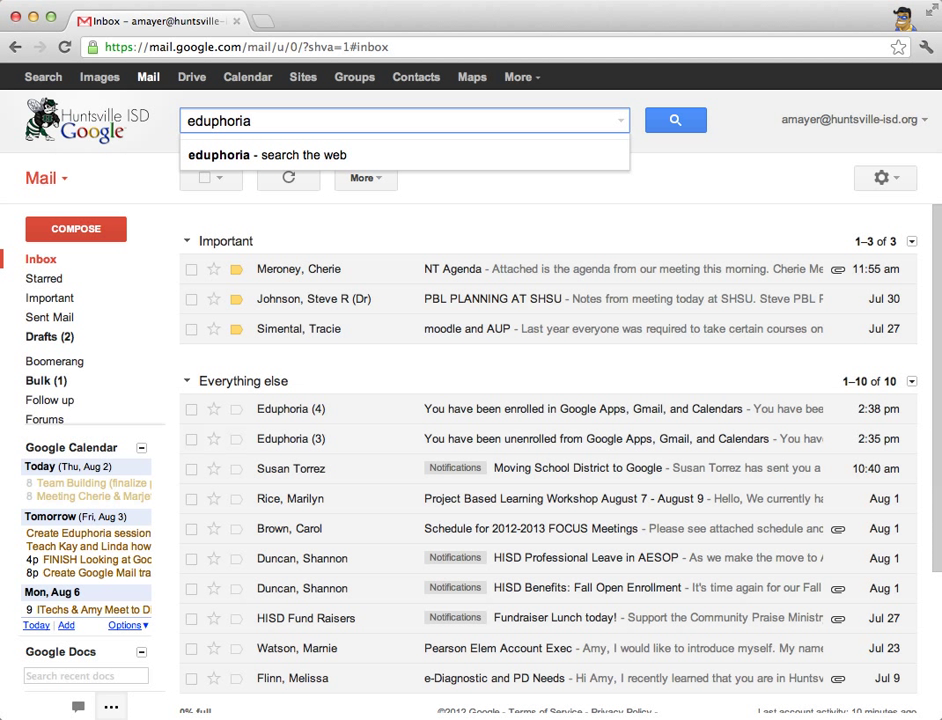
{"action": "key", "text": "Return"}
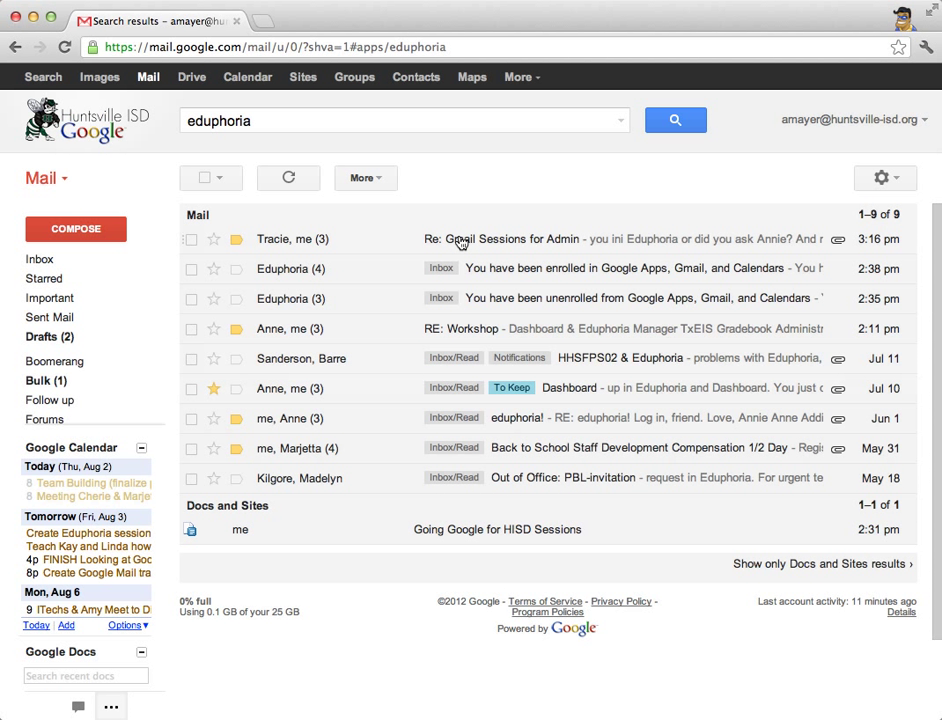
{"action": "left_click", "coordinate": [625, 123]}
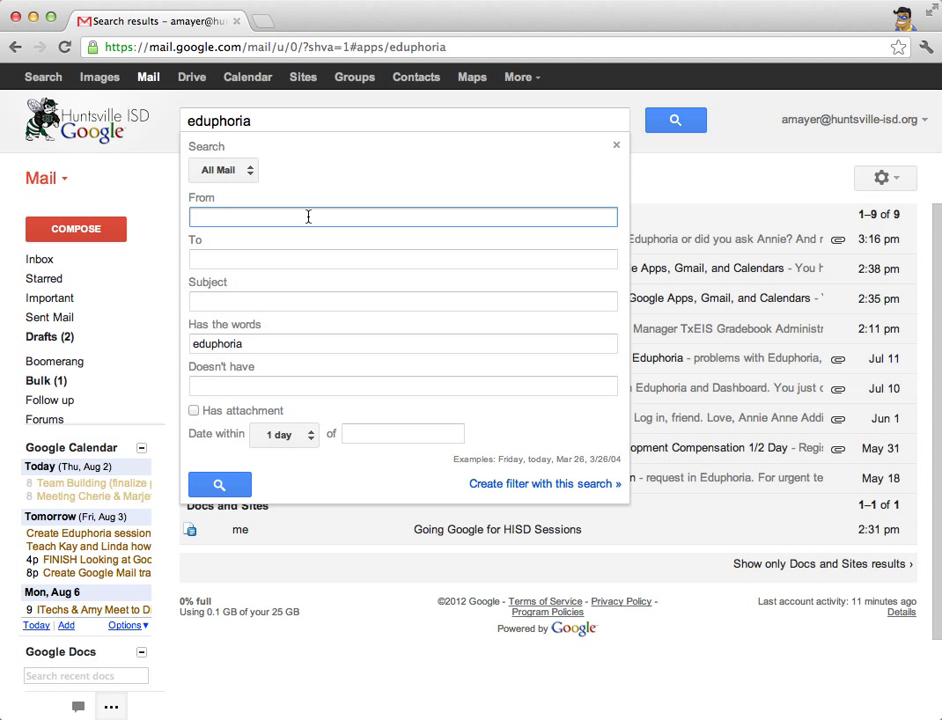
{"action": "type", "text": "e"}
{"action": "type", "text": "dup"}
{"action": "key", "text": "BackSpace"}
{"action": "type", "text": "uphoria"}
- Clear the old search words and run an advanced search for mail from eduphoria only
{"action": "left_click", "coordinate": [305, 120]}
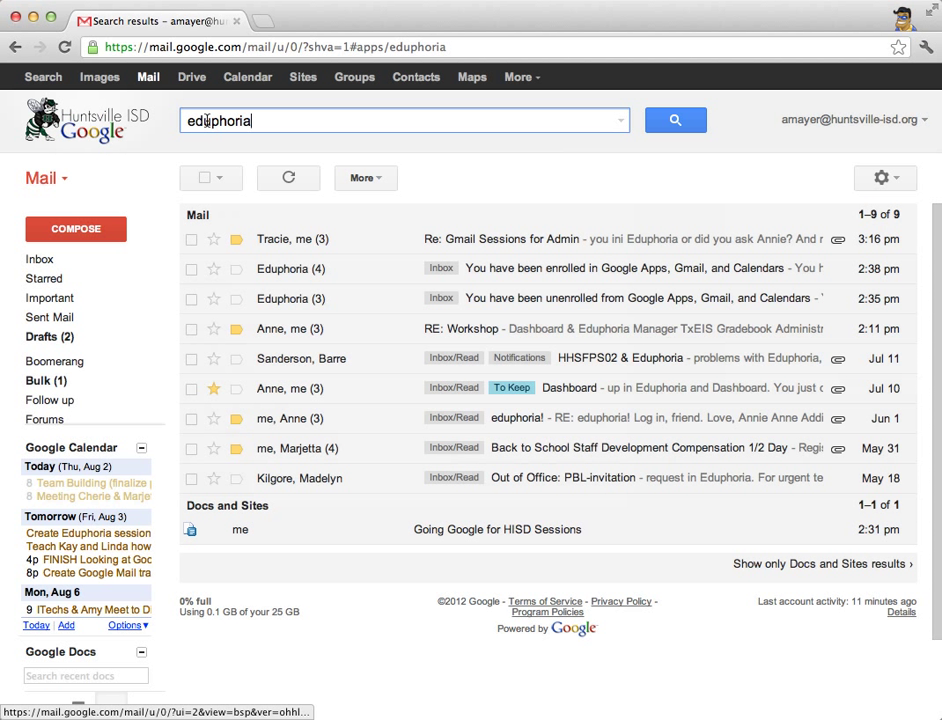
{"action": "double_click", "coordinate": [307, 114]}
{"action": "left_click", "coordinate": [187, 121]}
{"action": "double_click", "coordinate": [210, 121]}
{"action": "key", "text": "BackSpace"}
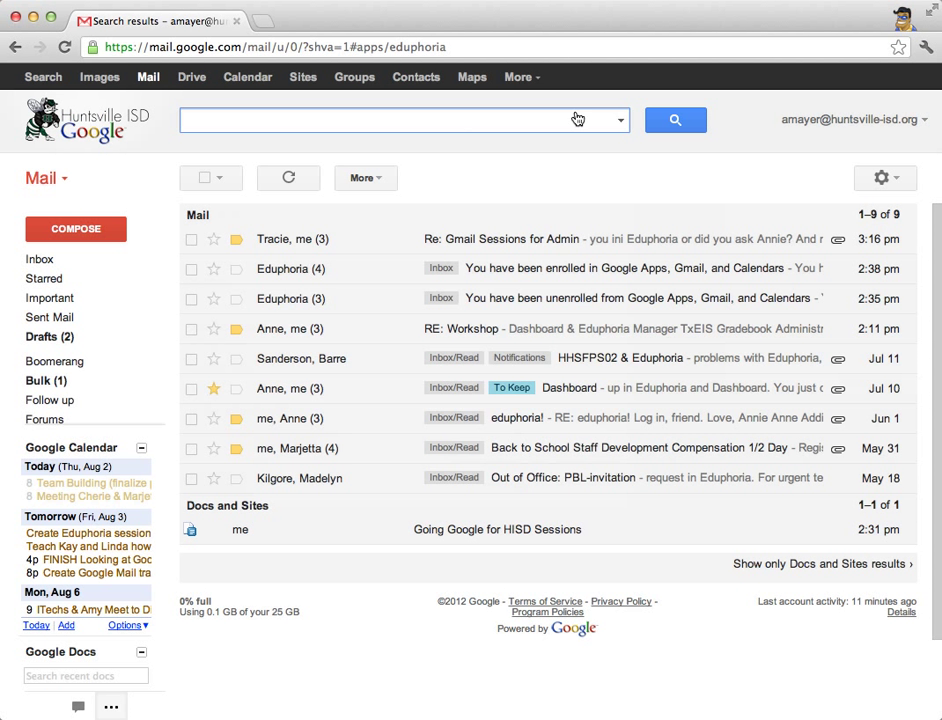
{"action": "left_click", "coordinate": [620, 120]}
{"action": "type", "text": "ed"}
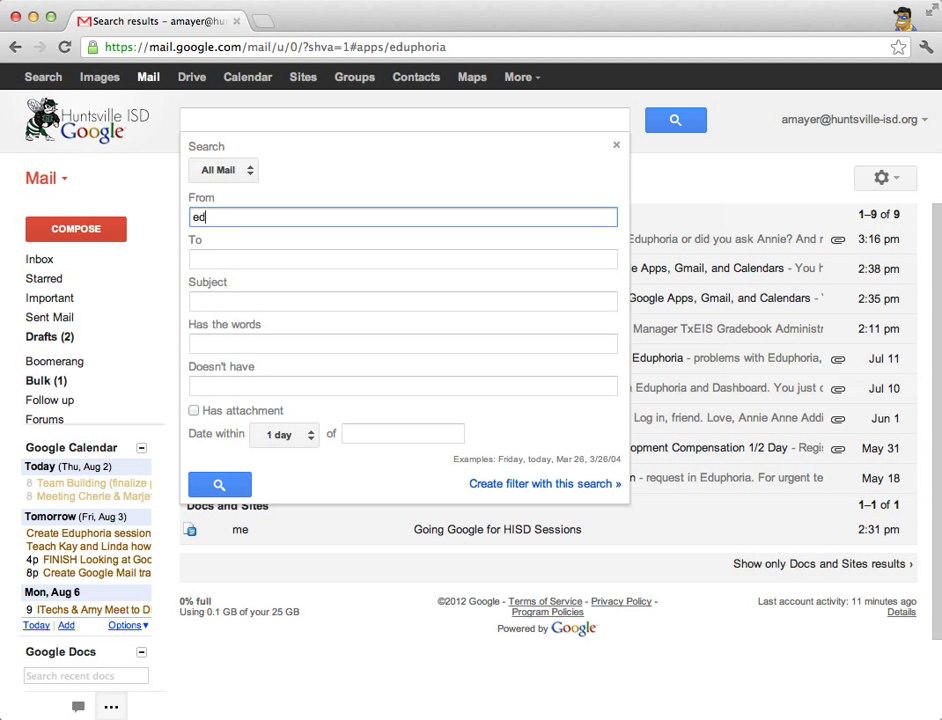
{"action": "type", "text": "uphoria"}
{"action": "left_click", "coordinate": [219, 485]}
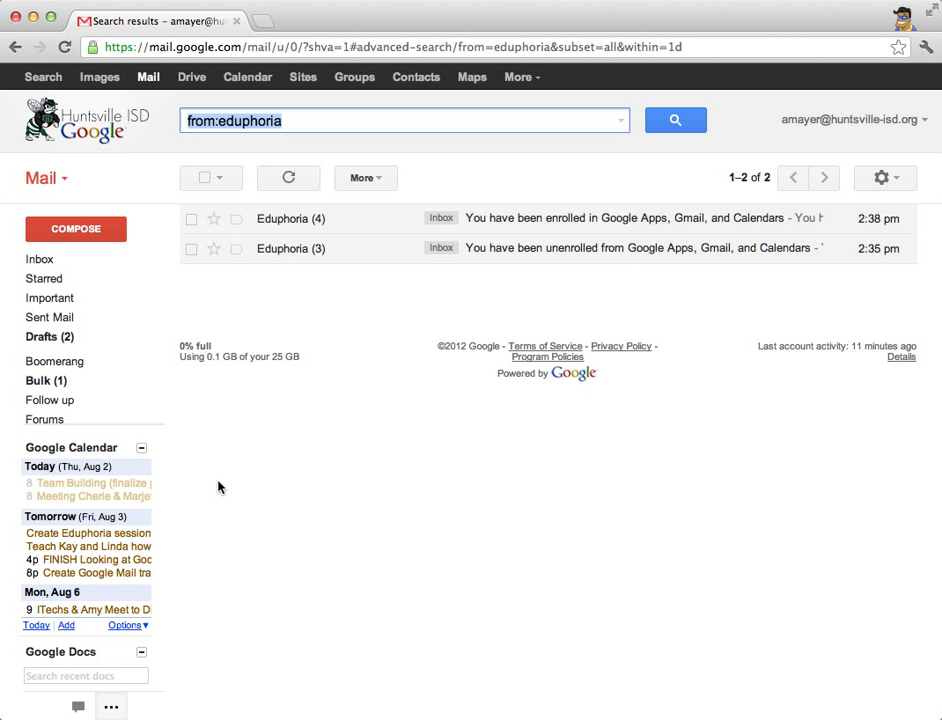
- Read through the four-message Eduphoria (4) enrollment conversation, then go back to the inbox
{"action": "mouse_move", "coordinate": [284, 222]}
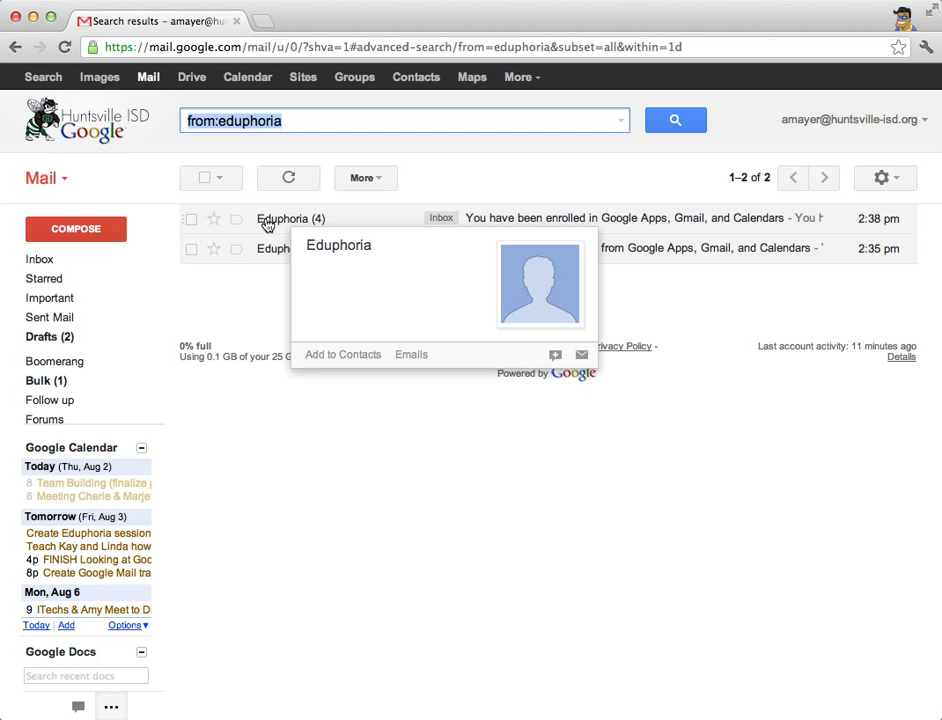
{"action": "left_click", "coordinate": [325, 219]}
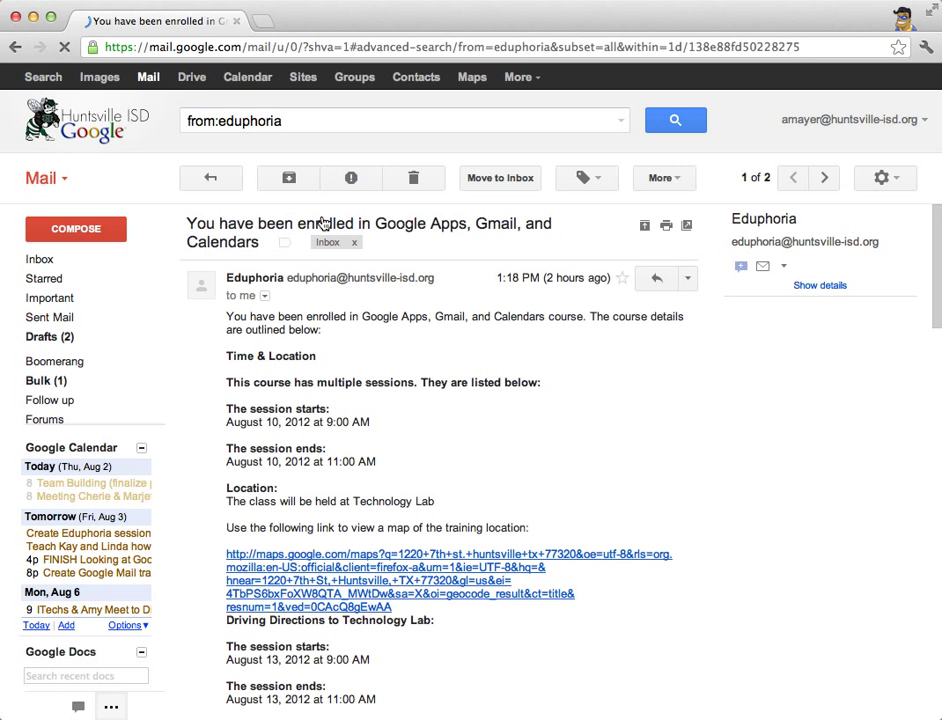
{"action": "scroll", "coordinate": [400, 340], "scroll_direction": "down", "scroll_amount": 2}
{"action": "scroll", "coordinate": [400, 338], "scroll_direction": "down", "scroll_amount": 10}
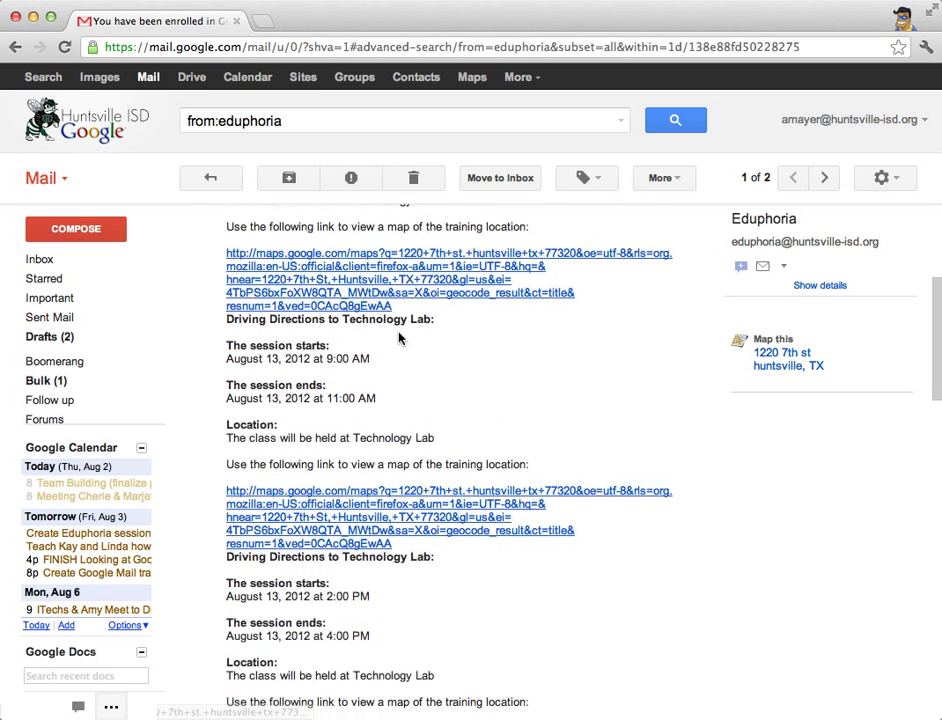
{"action": "scroll", "coordinate": [403, 340], "scroll_direction": "down", "scroll_amount": 8}
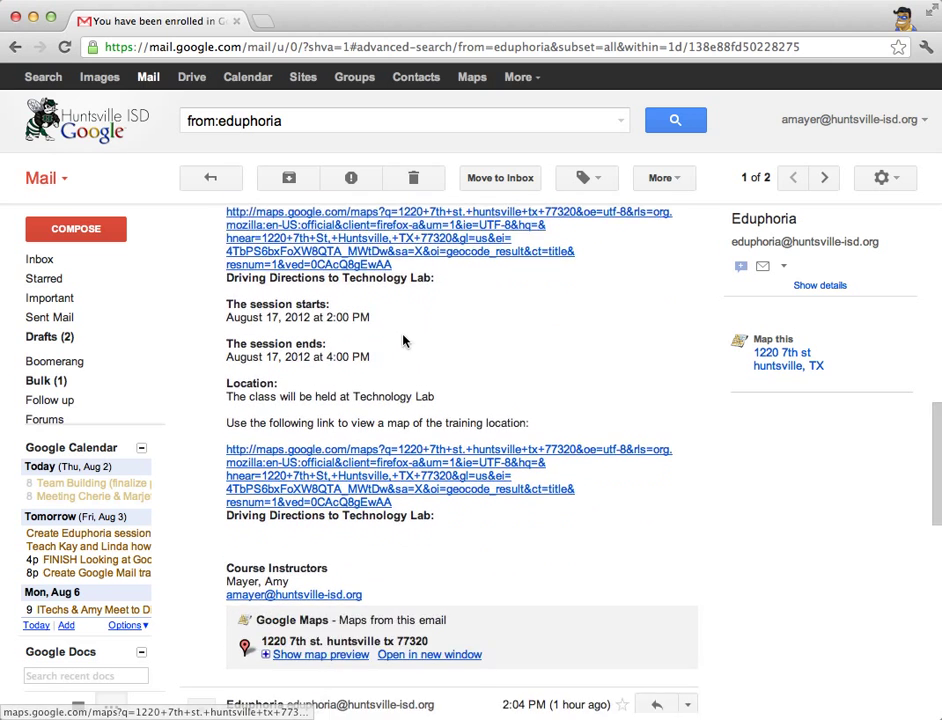
{"action": "scroll", "coordinate": [406, 342], "scroll_direction": "down", "scroll_amount": 4}
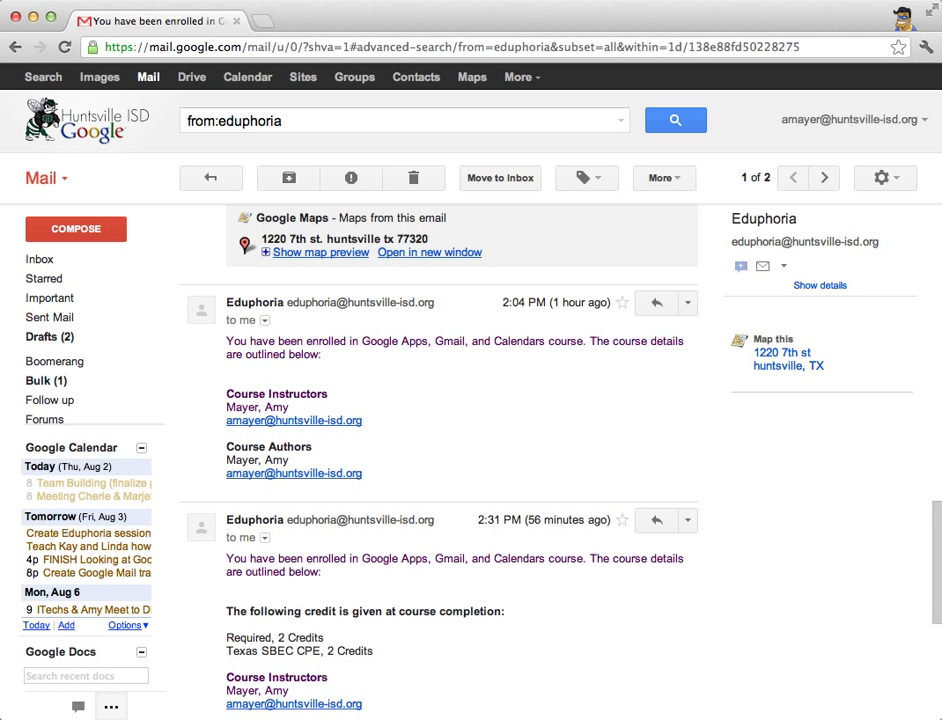
{"action": "left_click", "coordinate": [236, 176]}
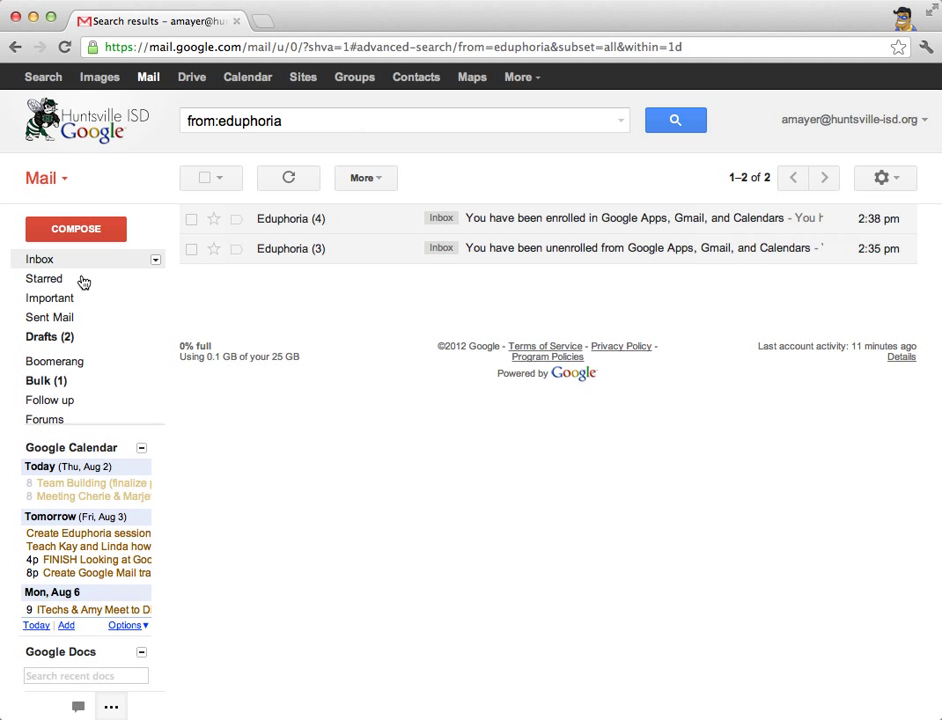
{"action": "left_click", "coordinate": [50, 262]}
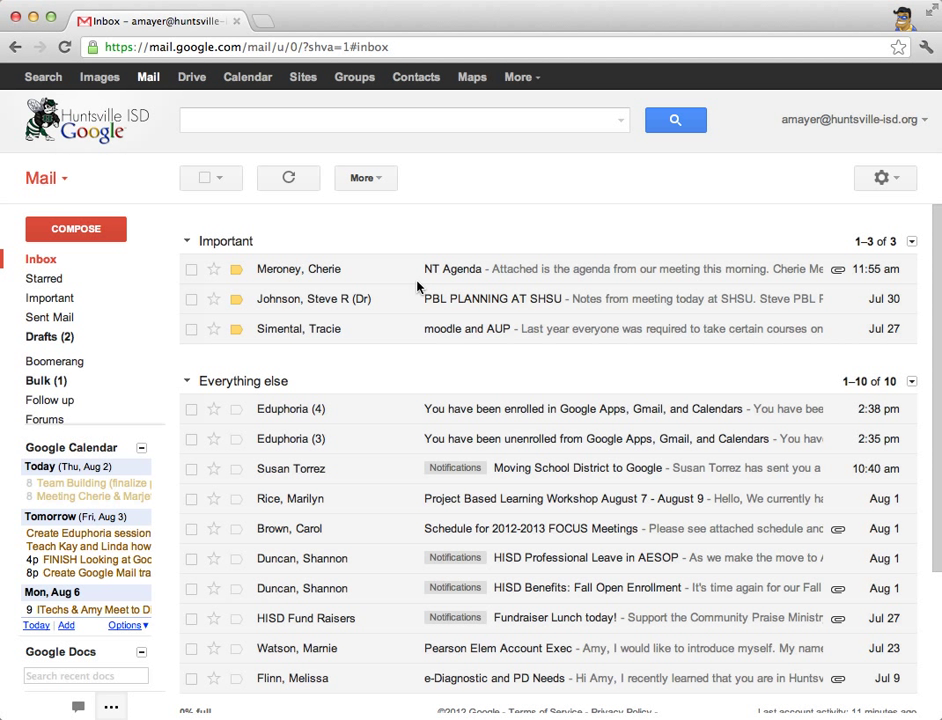
- Compose a new message, clear a partly typed recipient, and bring up the Mail/Contacts/Tasks switcher
{"action": "left_click", "coordinate": [63, 181]}
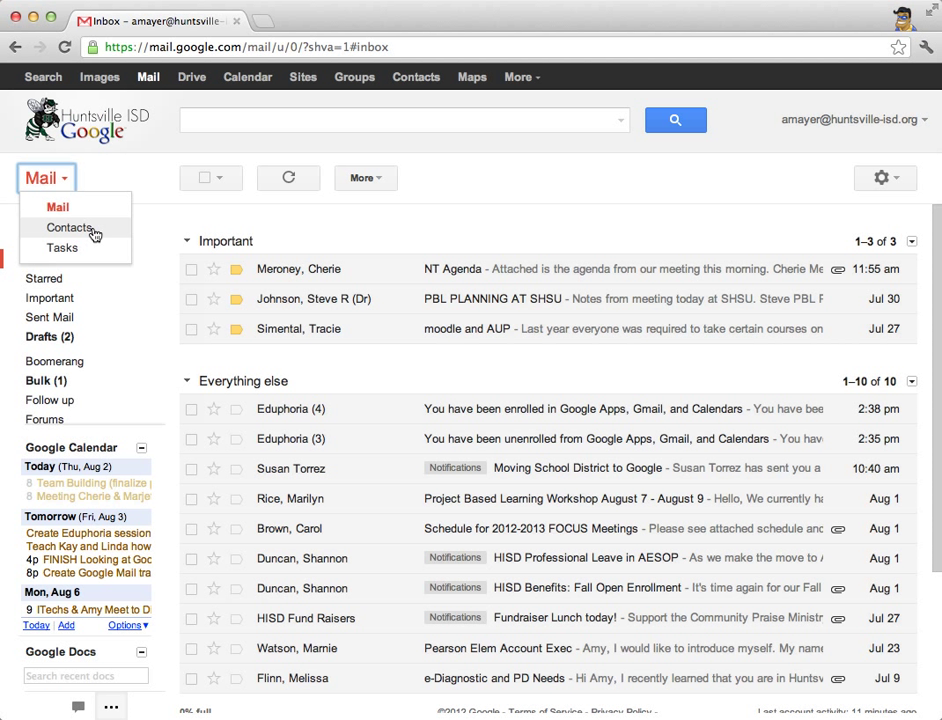
{"action": "left_click", "coordinate": [177, 231]}
{"action": "left_click", "coordinate": [76, 228]}
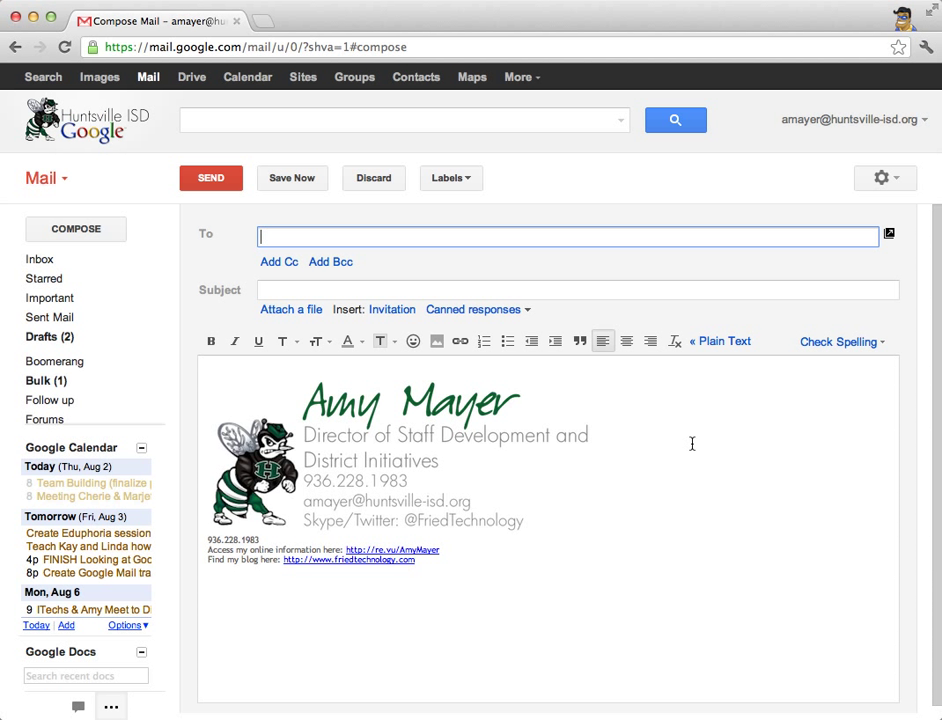
{"action": "key", "text": "super+a"}
{"action": "key", "text": "BackSpace"}
{"action": "left_click", "coordinate": [60, 180]}
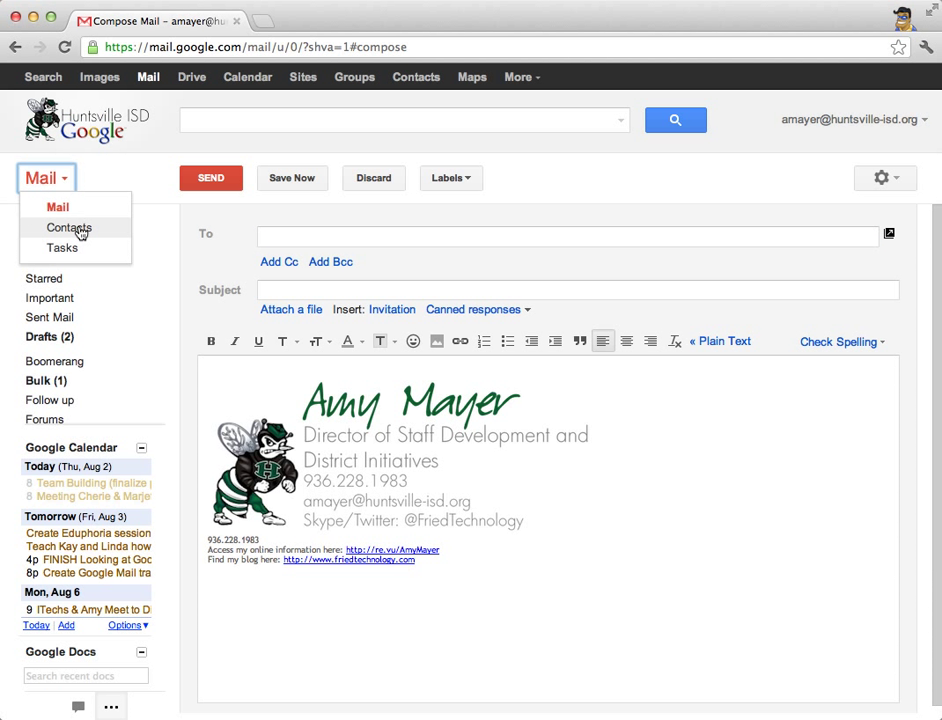
- Switch to Contacts and quick-add a new contact by entering their full name
{"action": "left_click", "coordinate": [70, 228]}
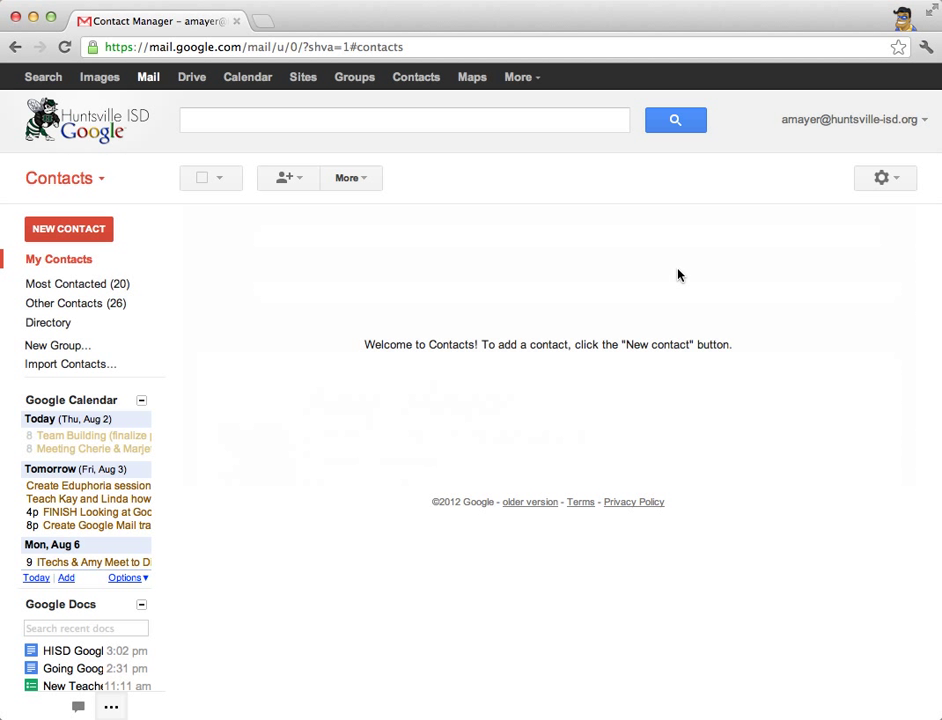
{"action": "left_click", "coordinate": [299, 179]}
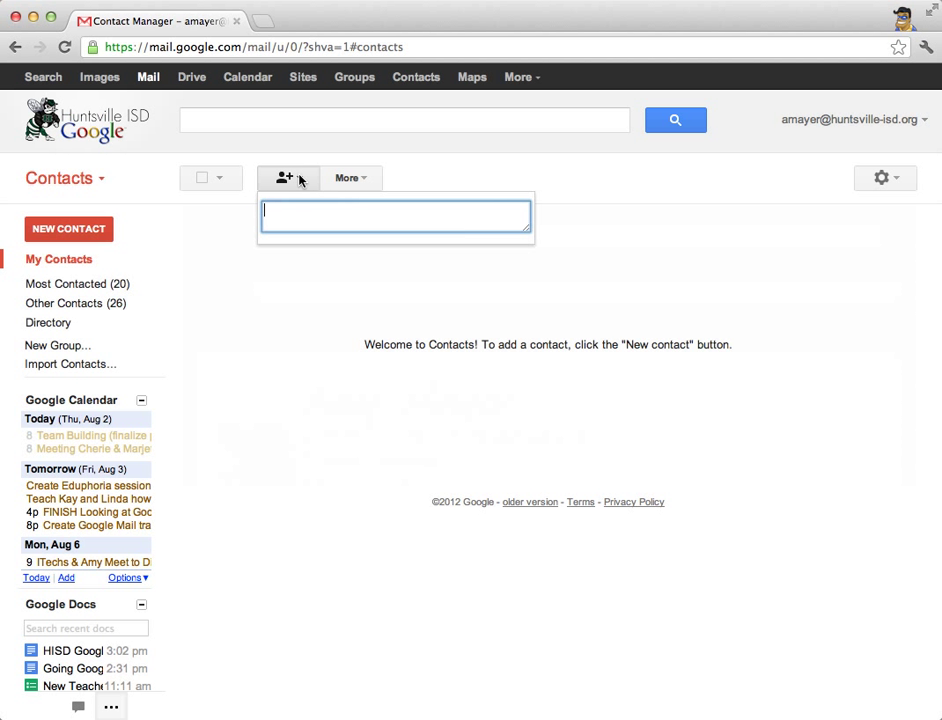
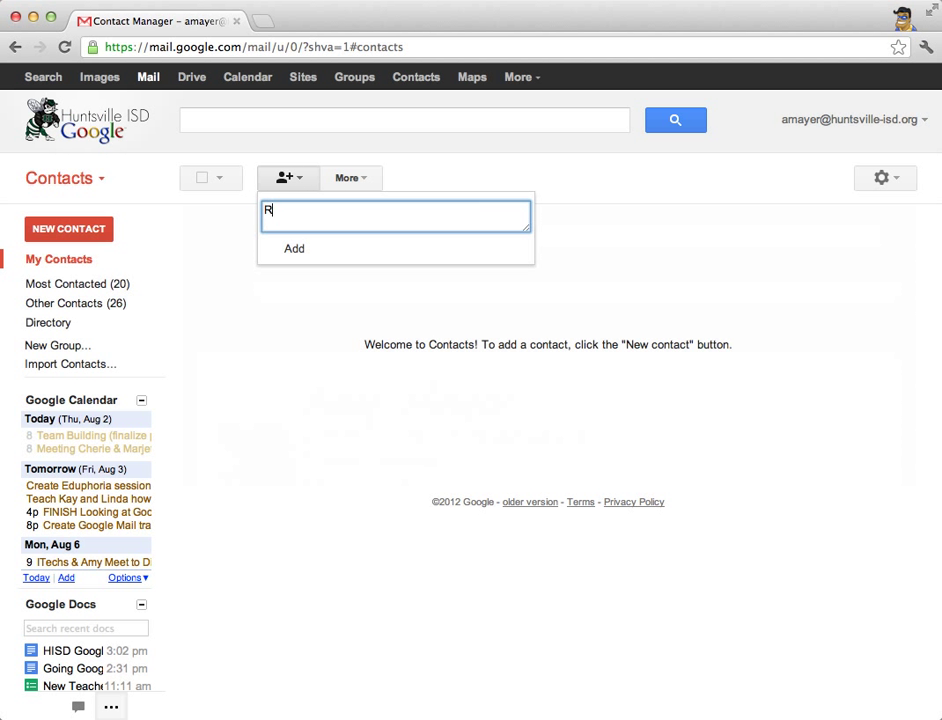
{"action": "left_click", "coordinate": [360, 249]}
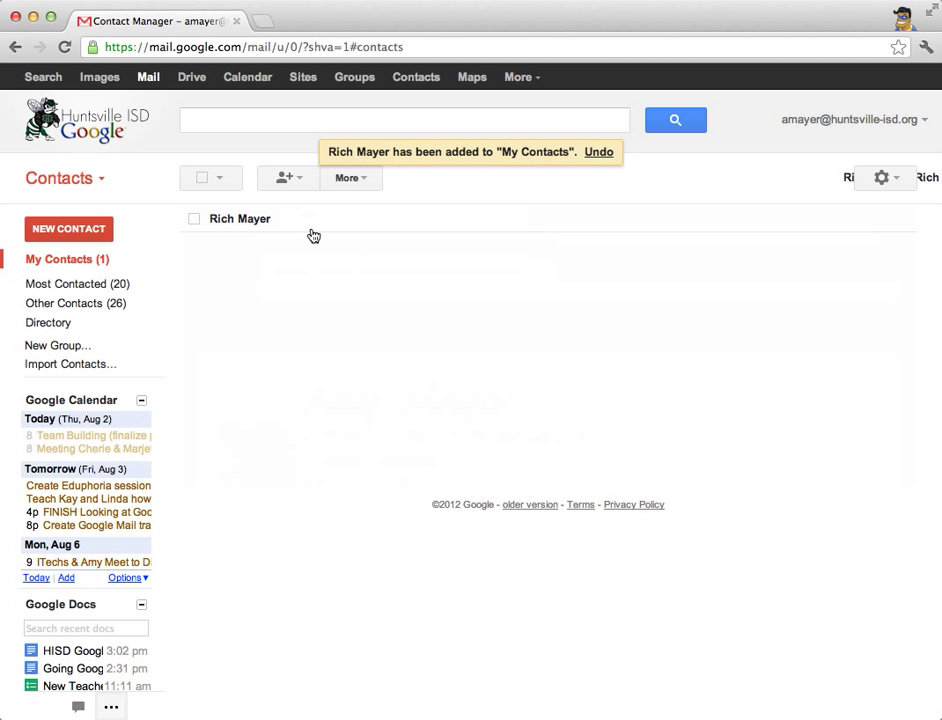
- Review the new contact's email, phone (Mobile) and note fields, save, and return to the list
{"action": "left_click", "coordinate": [244, 220]}
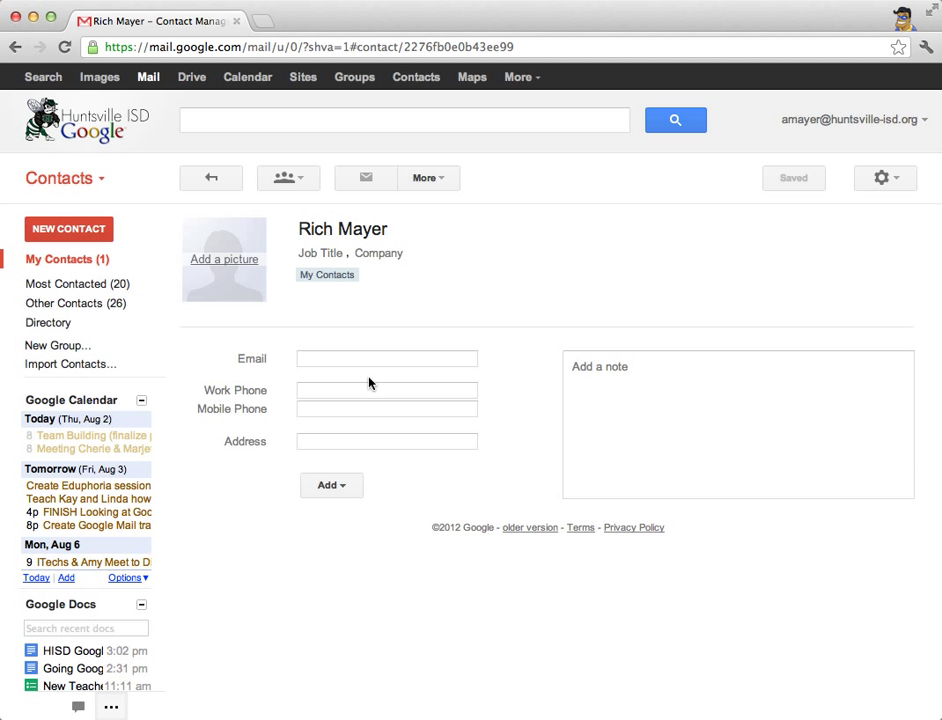
{"action": "left_click", "coordinate": [350, 358]}
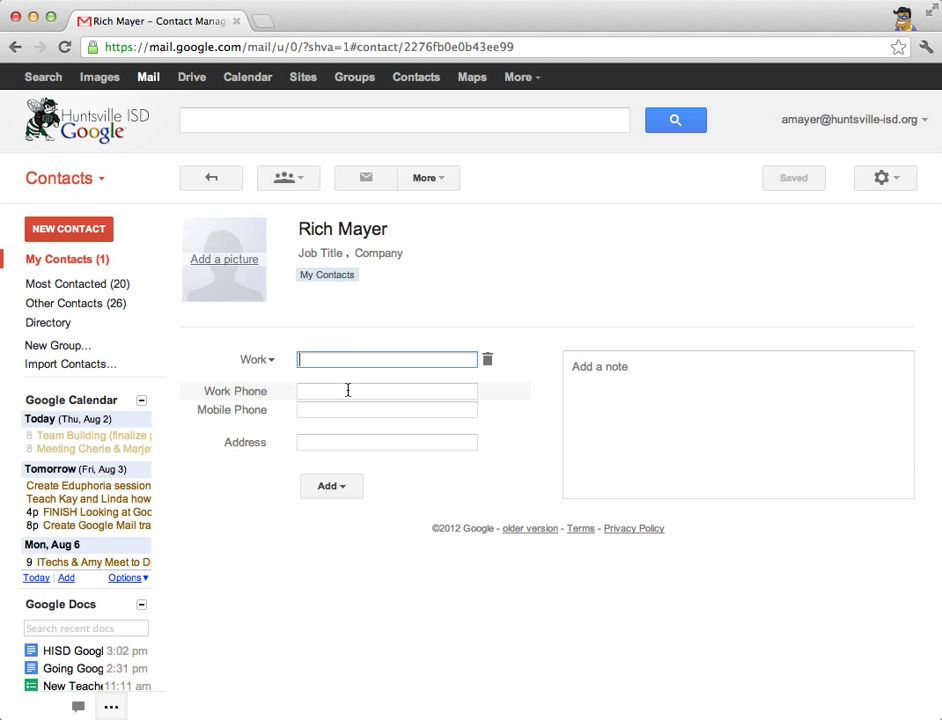
{"action": "left_click", "coordinate": [345, 390]}
{"action": "left_click", "coordinate": [337, 411]}
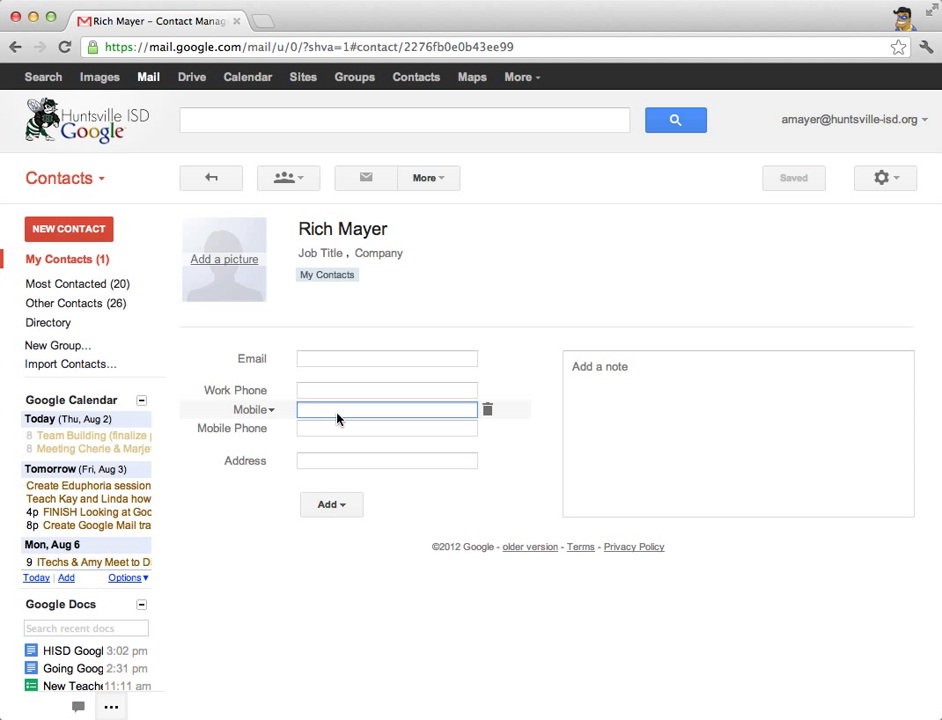
{"action": "left_click", "coordinate": [252, 430]}
{"action": "left_click", "coordinate": [263, 436]}
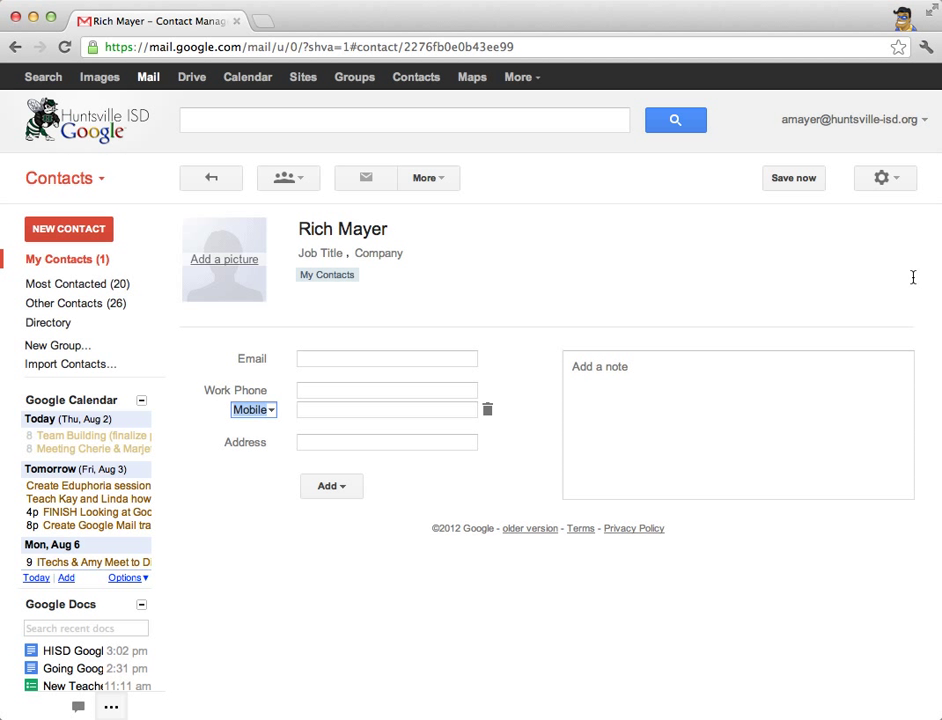
{"action": "left_click", "coordinate": [694, 364]}
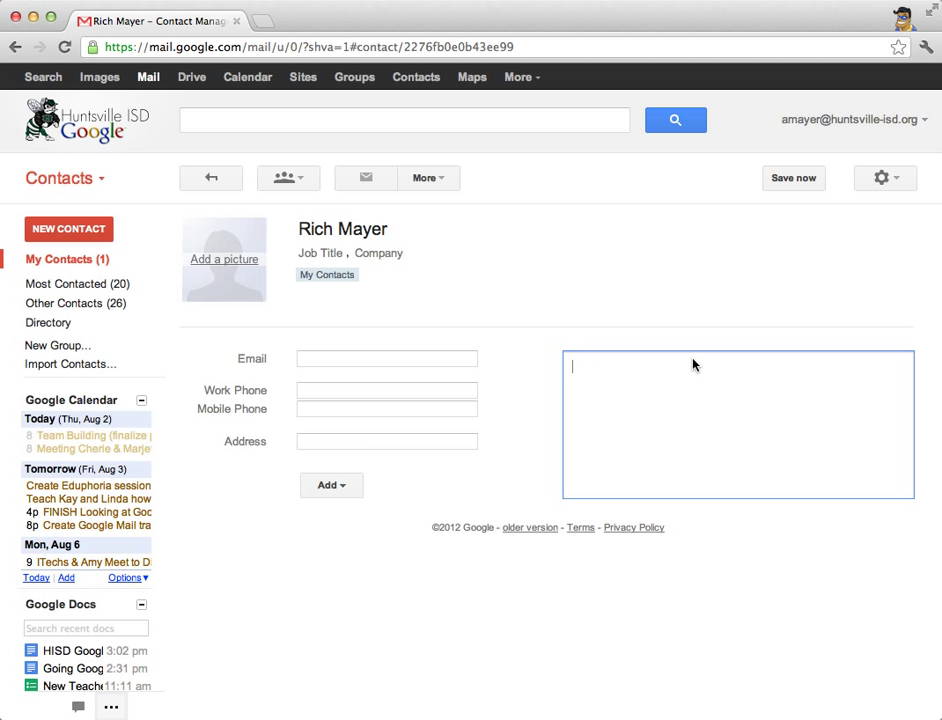
{"action": "left_click", "coordinate": [800, 183]}
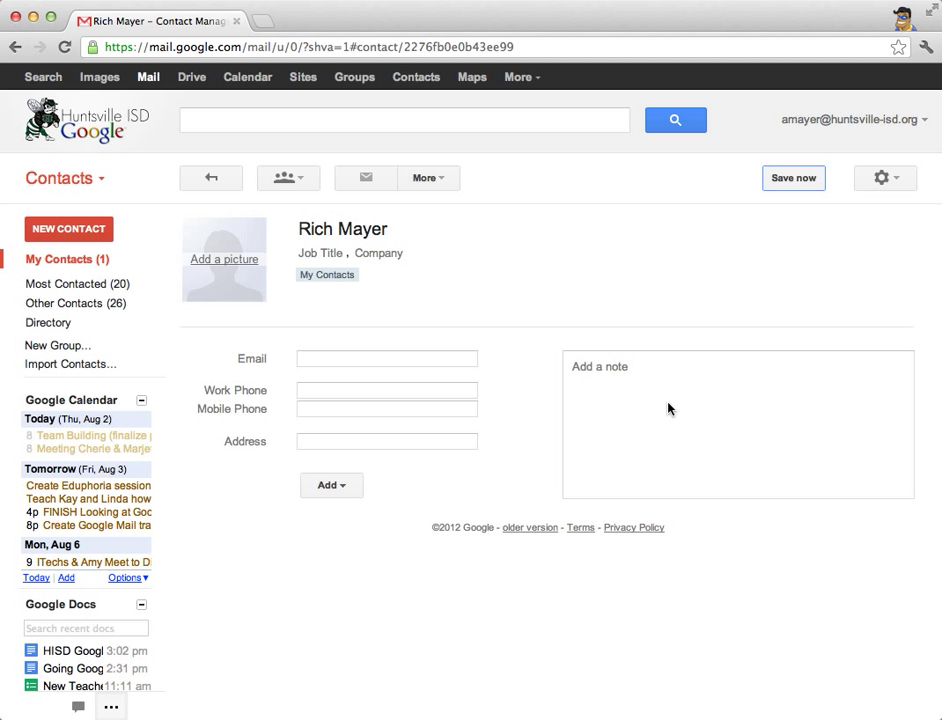
{"action": "left_click", "coordinate": [212, 179]}
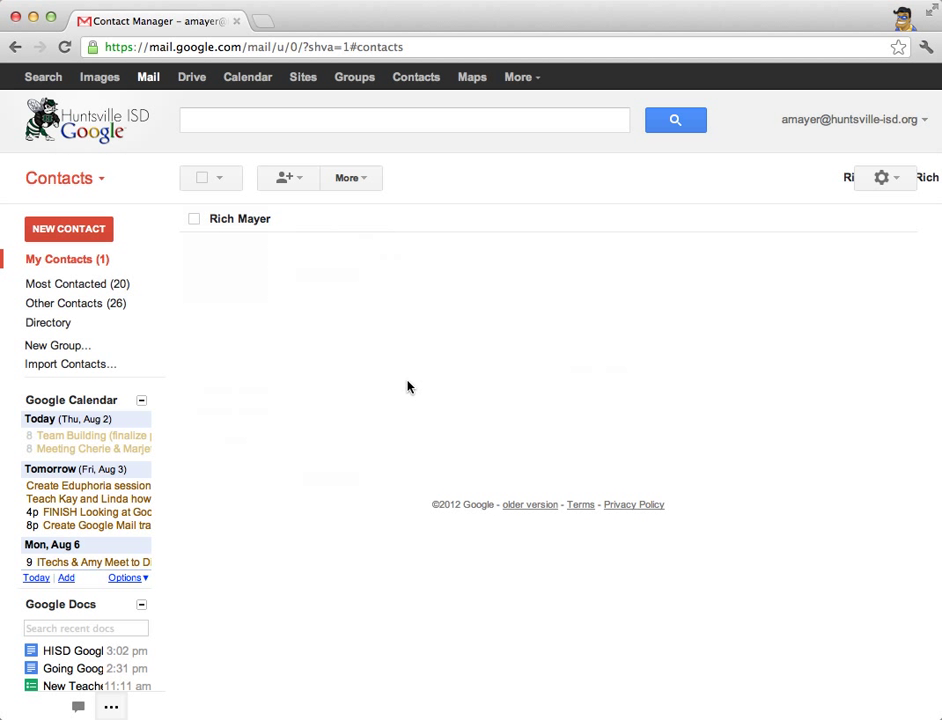
- Switch from Contacts back to Mail using the section switcher at the top left
{"action": "left_click", "coordinate": [90, 182]}
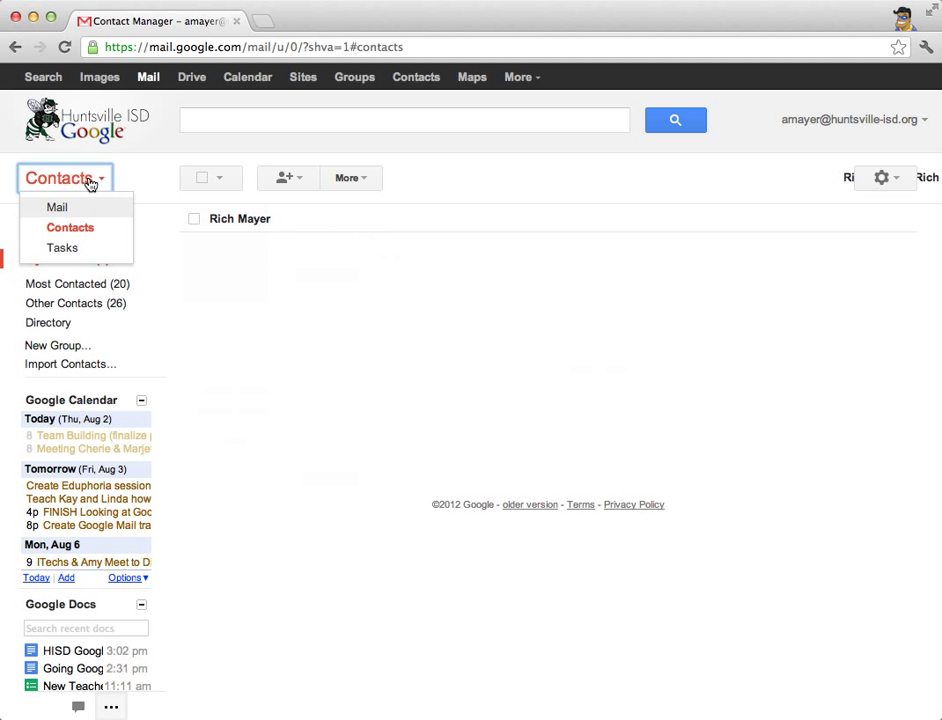
{"action": "left_click", "coordinate": [58, 207]}
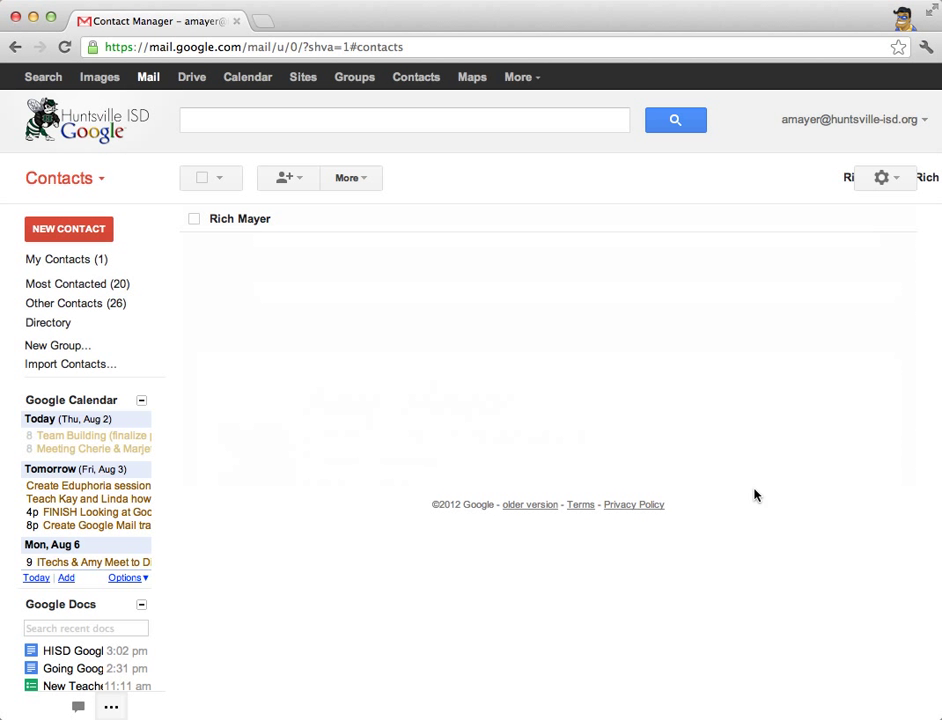
{"action": "left_click", "coordinate": [80, 181]}
{"action": "left_click", "coordinate": [50, 208]}
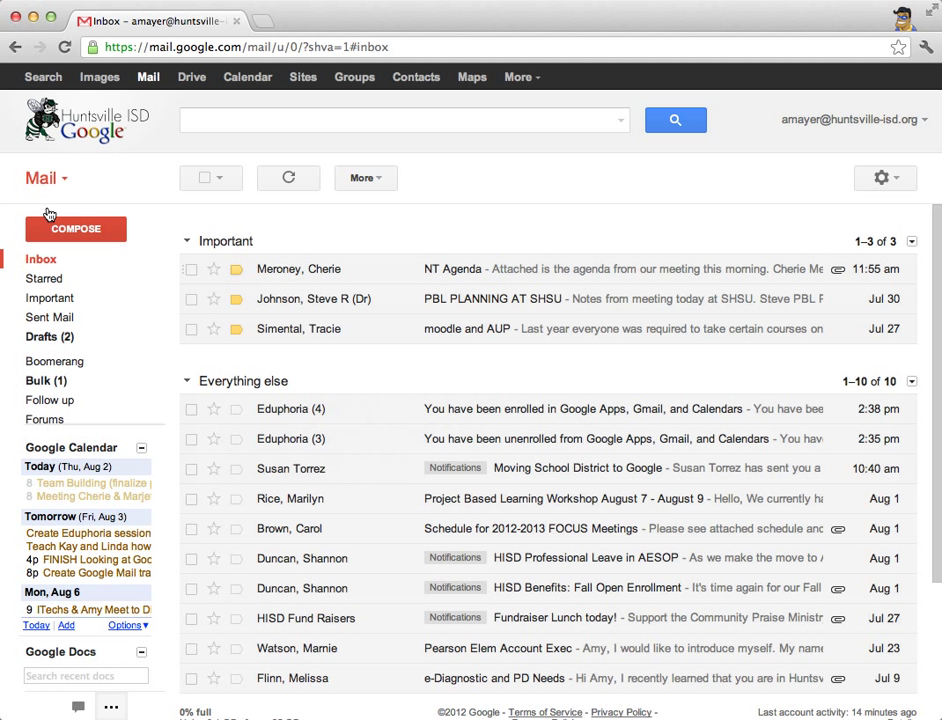
{"action": "mouse_move", "coordinate": [270, 278]}
- Open Settings from the gear menu, landing on the General tab
{"action": "left_click", "coordinate": [884, 179]}
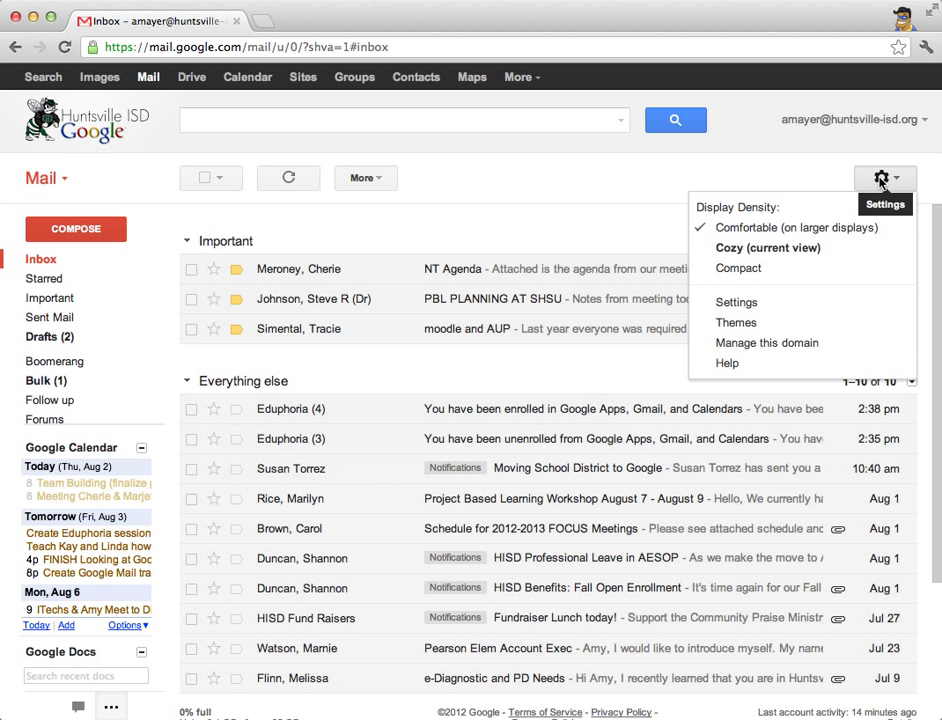
{"action": "left_click", "coordinate": [745, 305]}
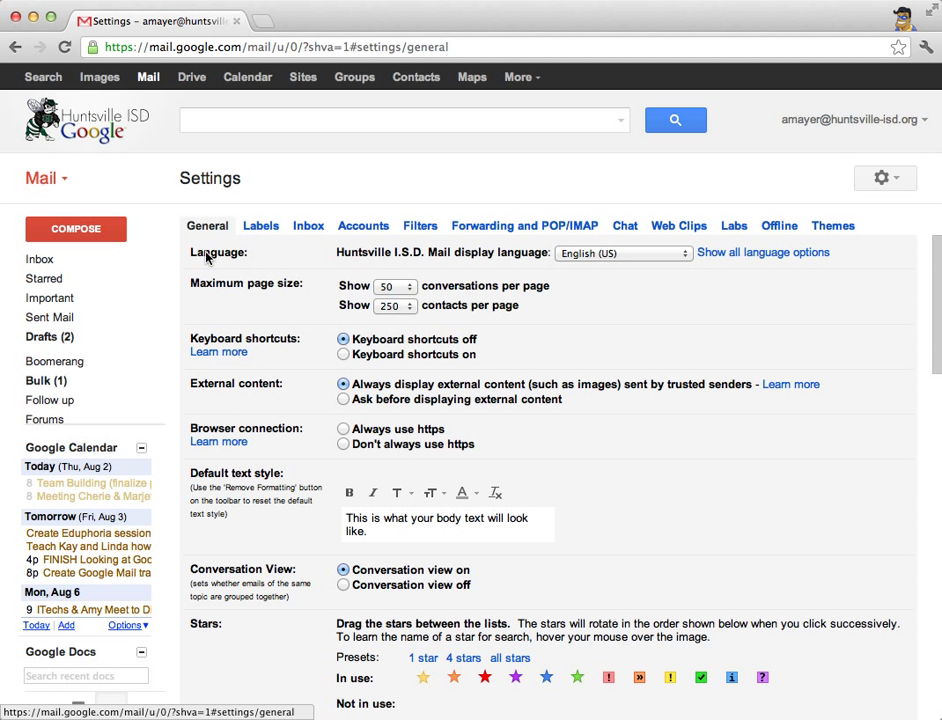
{"action": "scroll", "coordinate": [332, 353], "scroll_direction": "down", "scroll_amount": 5}
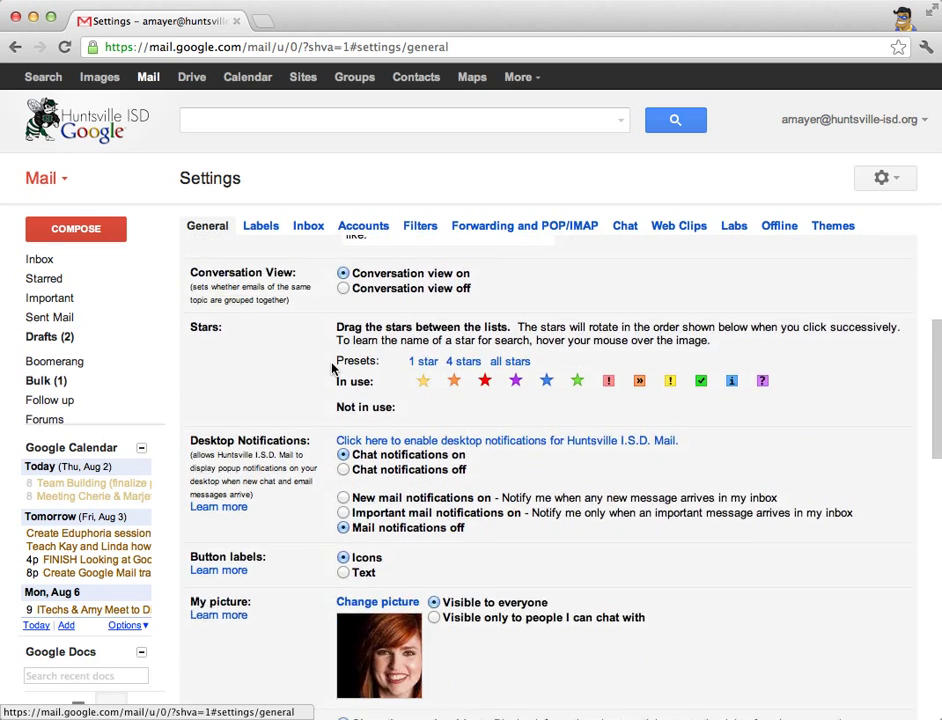
{"action": "scroll", "coordinate": [332, 369], "scroll_direction": "down", "scroll_amount": 7}
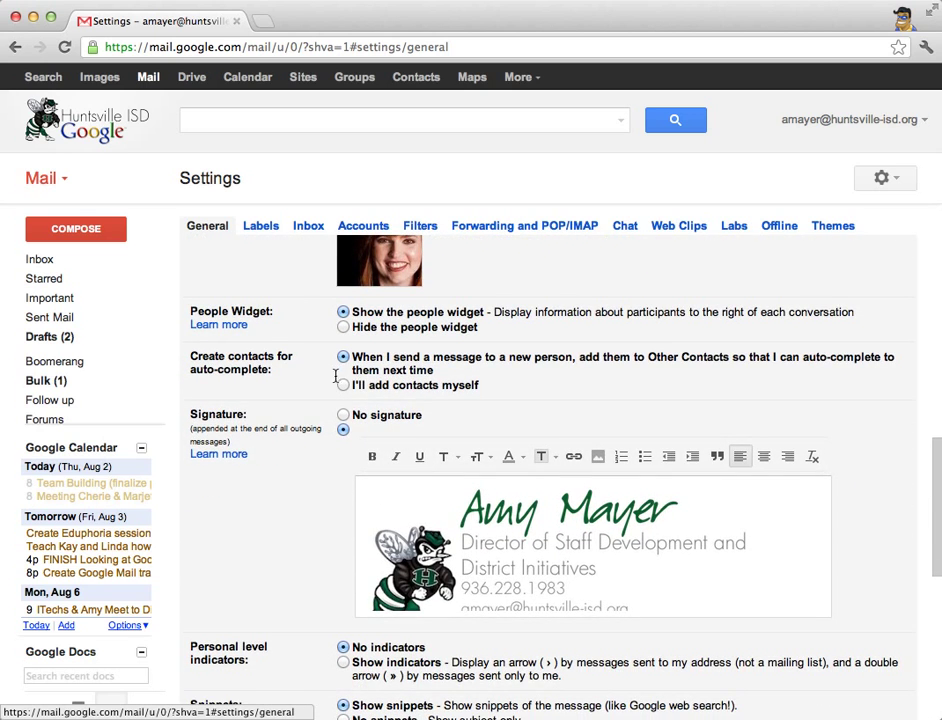
{"action": "left_click", "coordinate": [637, 563]}
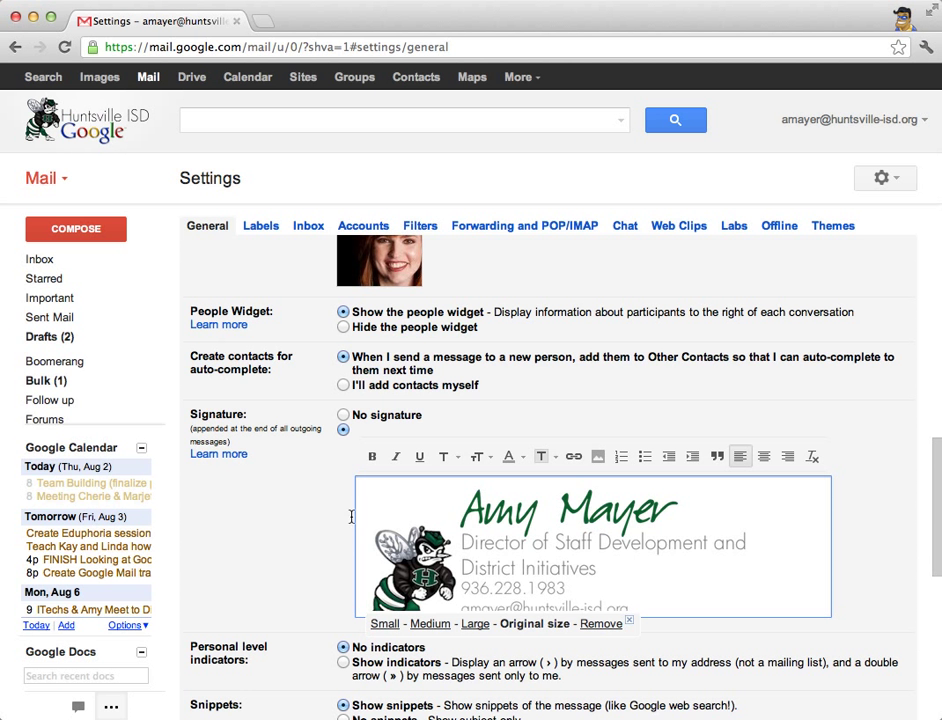
{"action": "scroll", "coordinate": [395, 493], "scroll_direction": "down", "scroll_amount": 5}
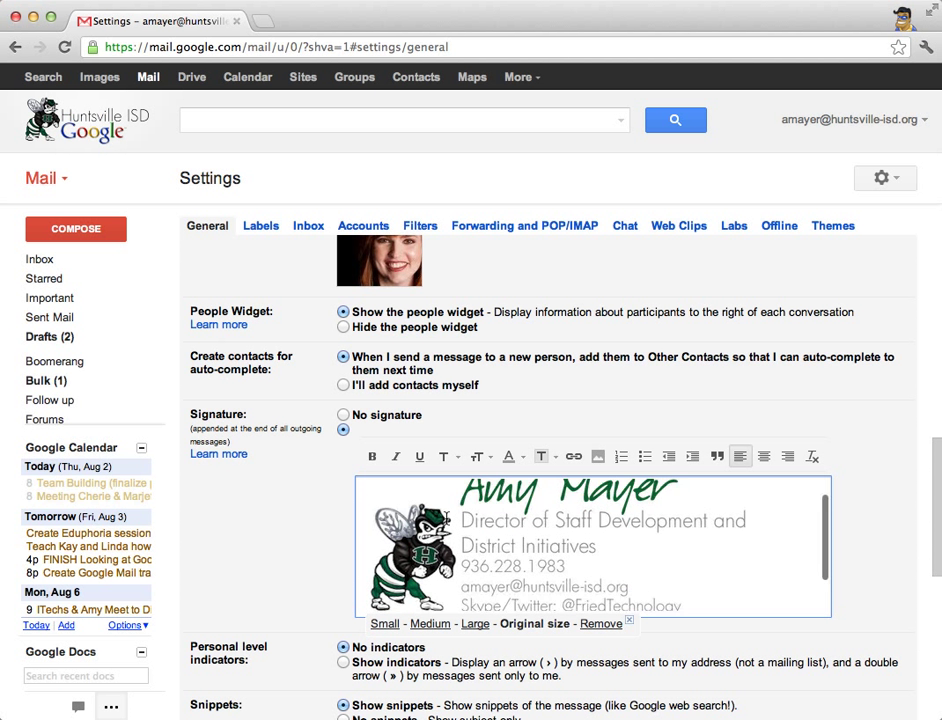
{"action": "scroll", "coordinate": [395, 500], "scroll_direction": "up", "scroll_amount": 8}
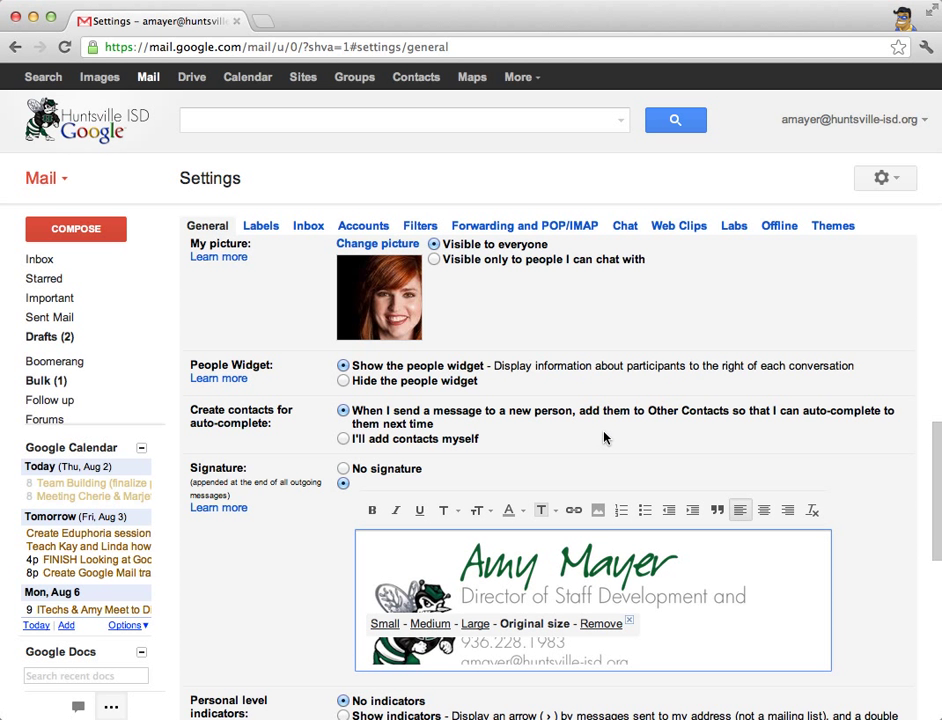
{"action": "scroll", "coordinate": [605, 437], "scroll_direction": "down", "scroll_amount": 10}
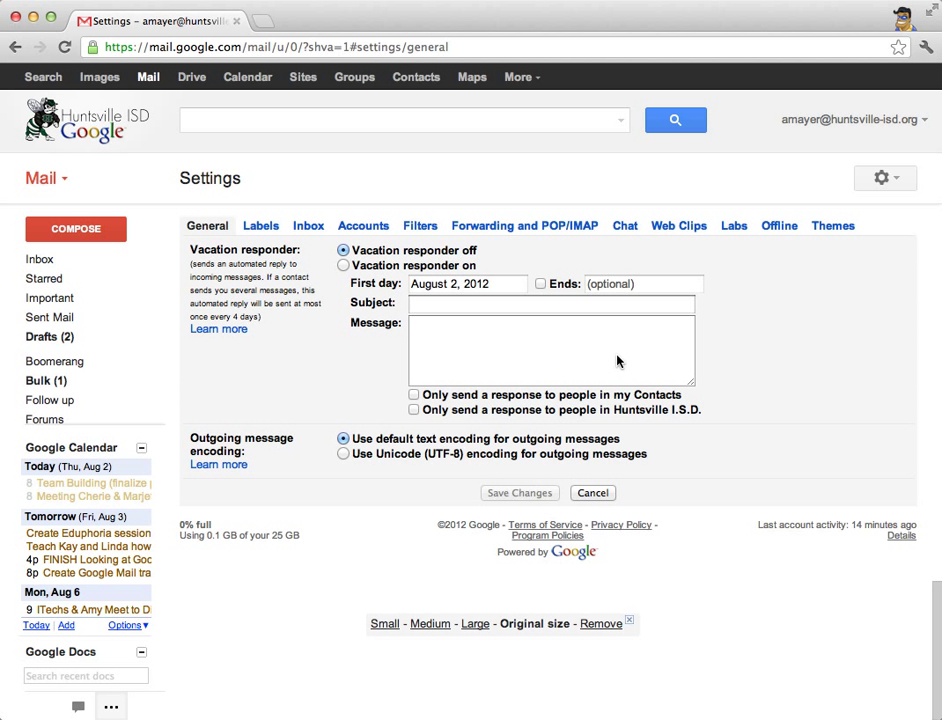
- Open the Labs tab and scroll through its features, highlighting the Default Text Styling description
{"action": "left_click", "coordinate": [737, 227]}
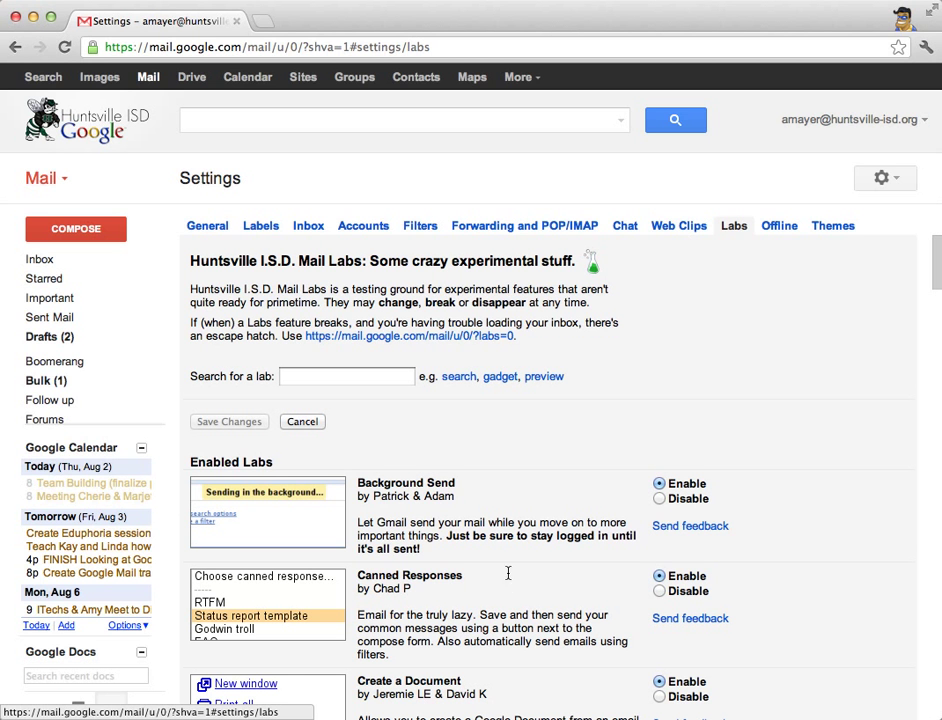
{"action": "scroll", "coordinate": [500, 545], "scroll_direction": "down", "scroll_amount": 3}
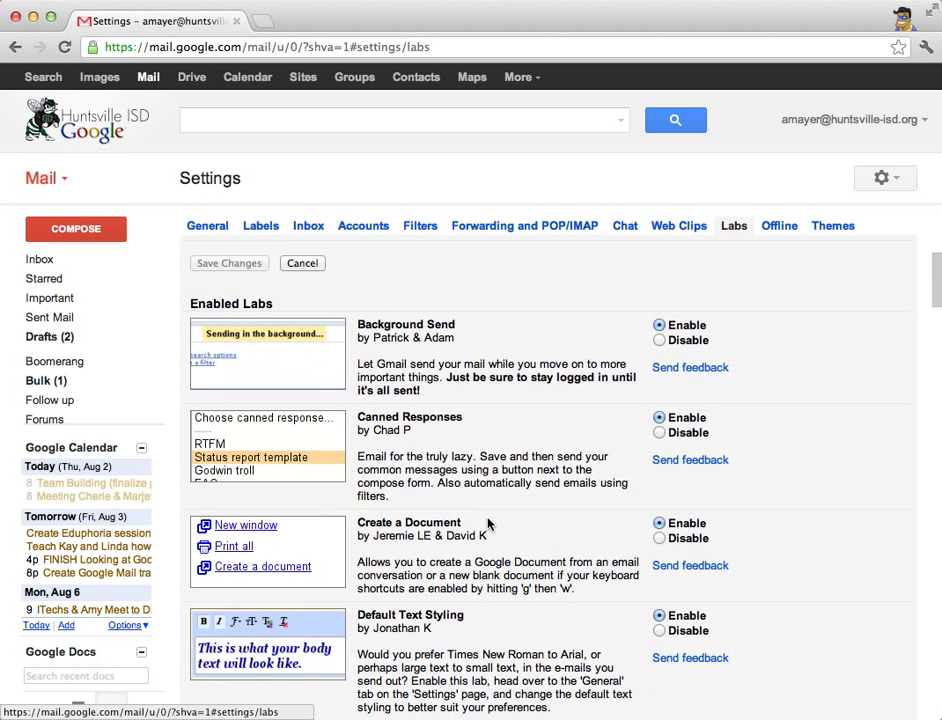
{"action": "scroll", "coordinate": [488, 524], "scroll_direction": "down", "scroll_amount": 2}
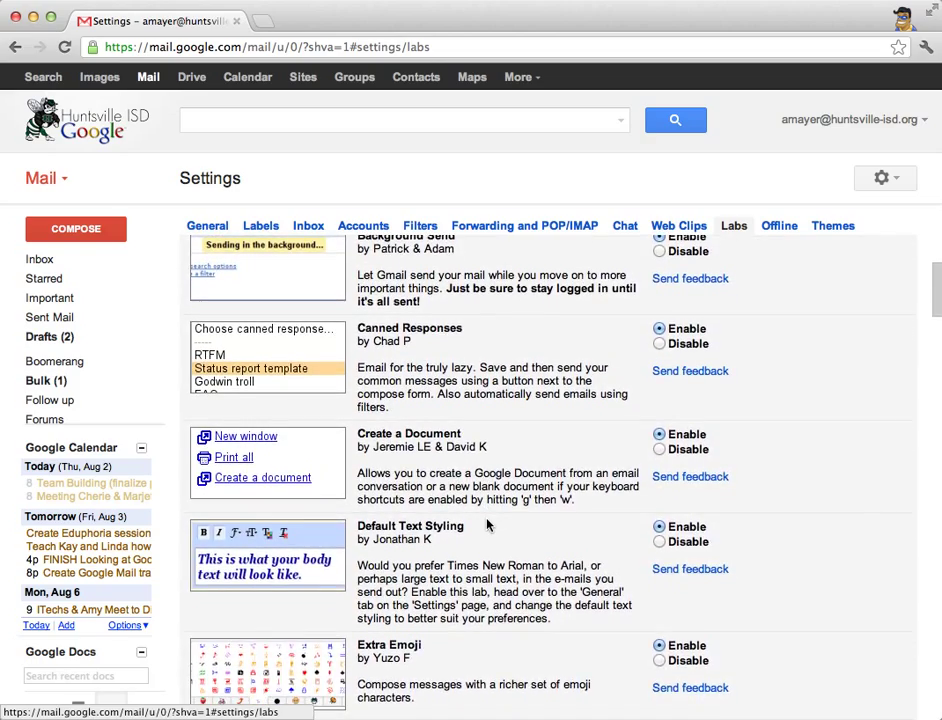
{"action": "scroll", "coordinate": [488, 524], "scroll_direction": "down", "scroll_amount": 2}
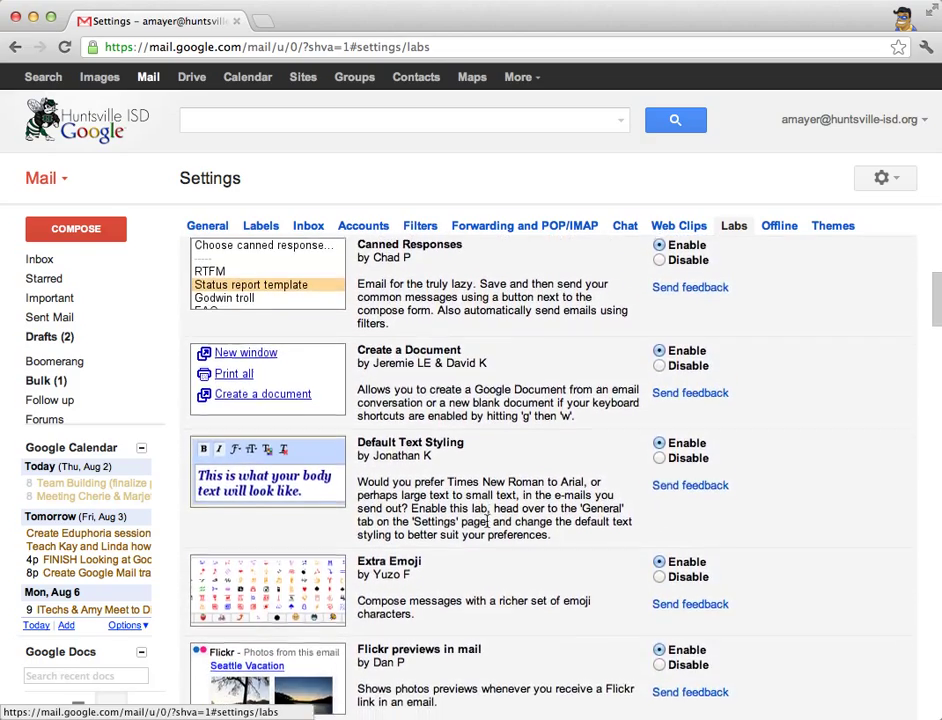
{"action": "scroll", "coordinate": [488, 521], "scroll_direction": "down", "scroll_amount": 4}
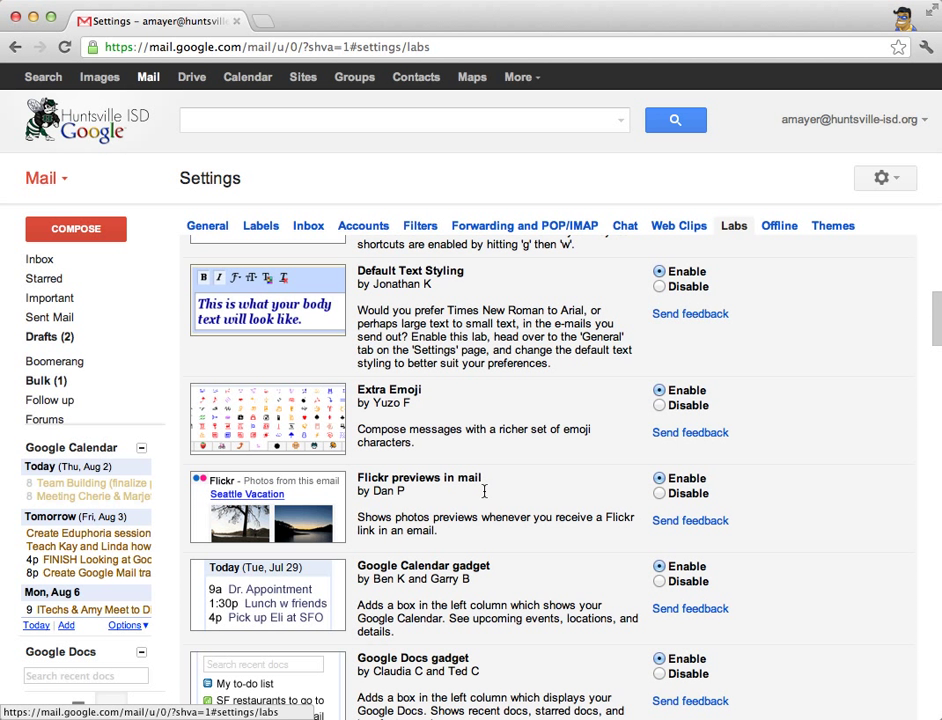
{"action": "triple_click", "coordinate": [444, 268]}
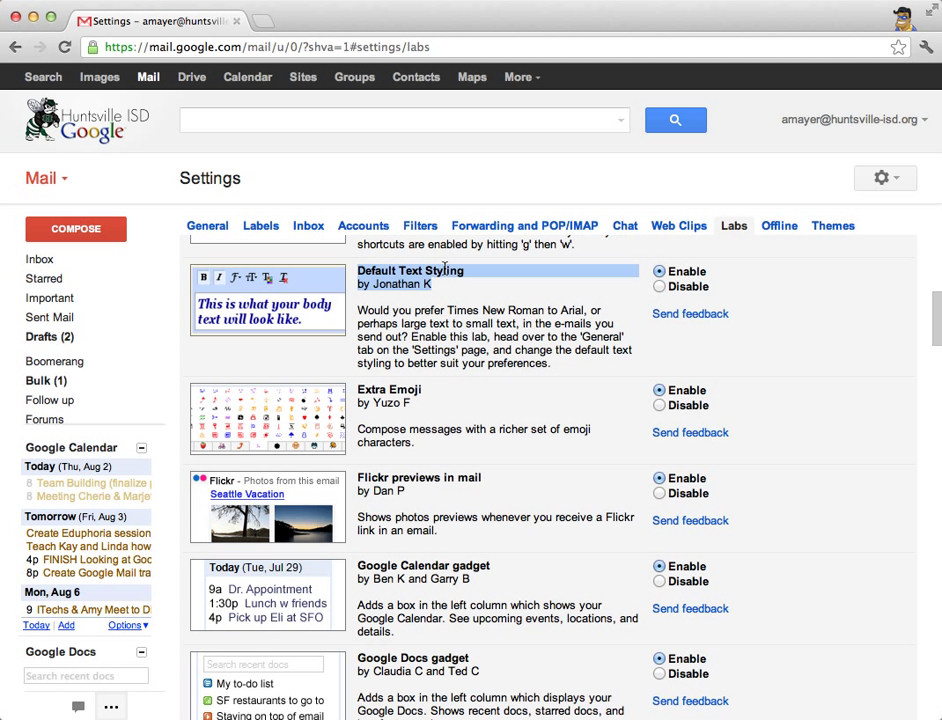
{"action": "left_click_drag", "start_coordinate": [444, 268], "coordinate": [595, 366]}
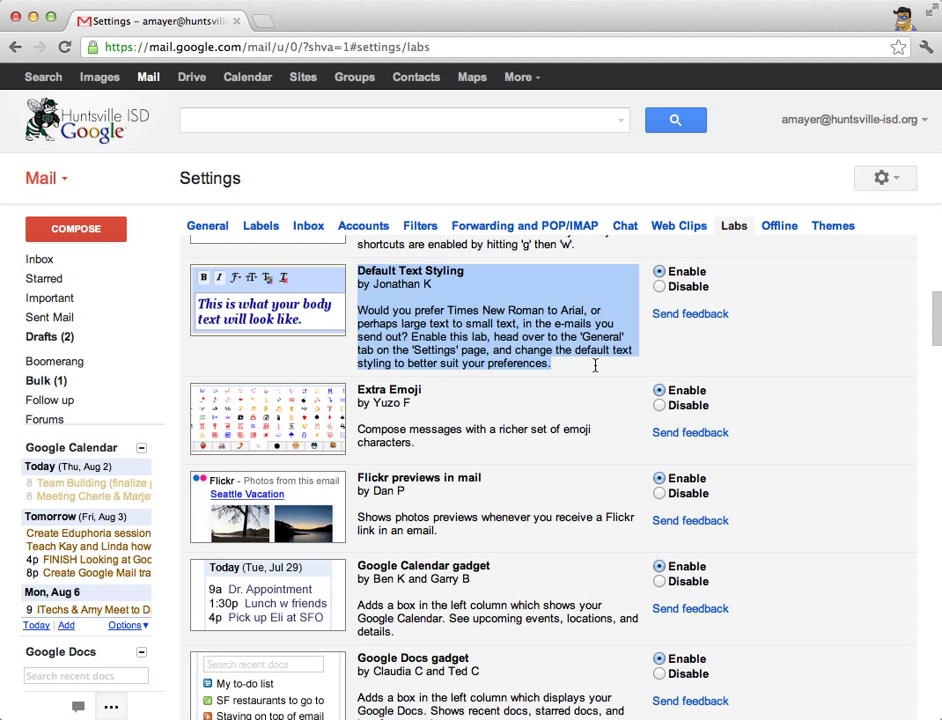
{"action": "scroll", "coordinate": [595, 366], "scroll_direction": "down", "scroll_amount": 1}
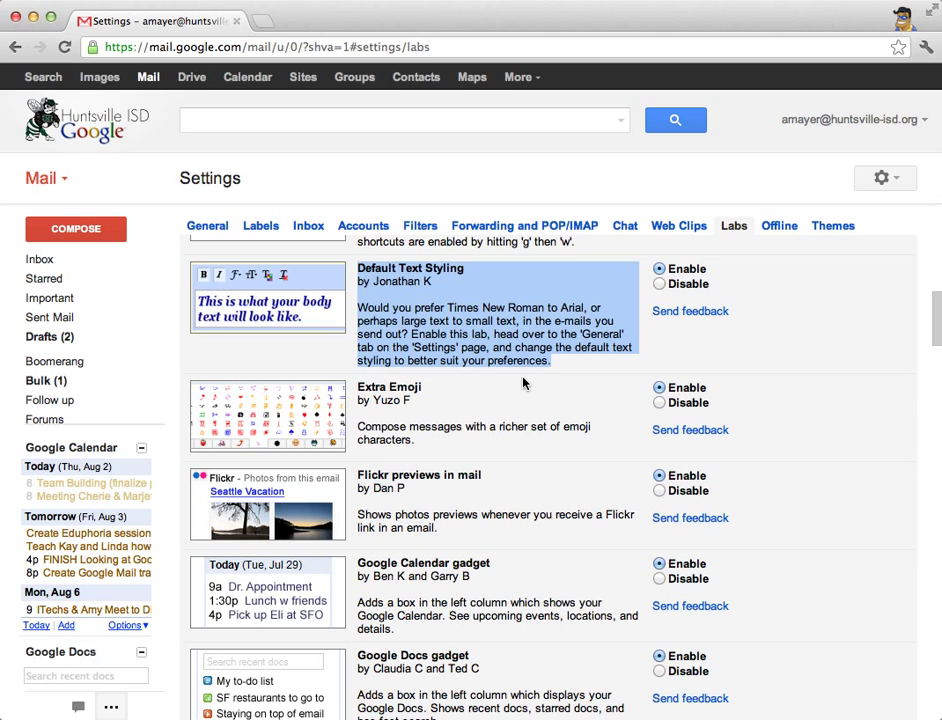
{"action": "scroll", "coordinate": [521, 405], "scroll_direction": "down", "scroll_amount": 3}
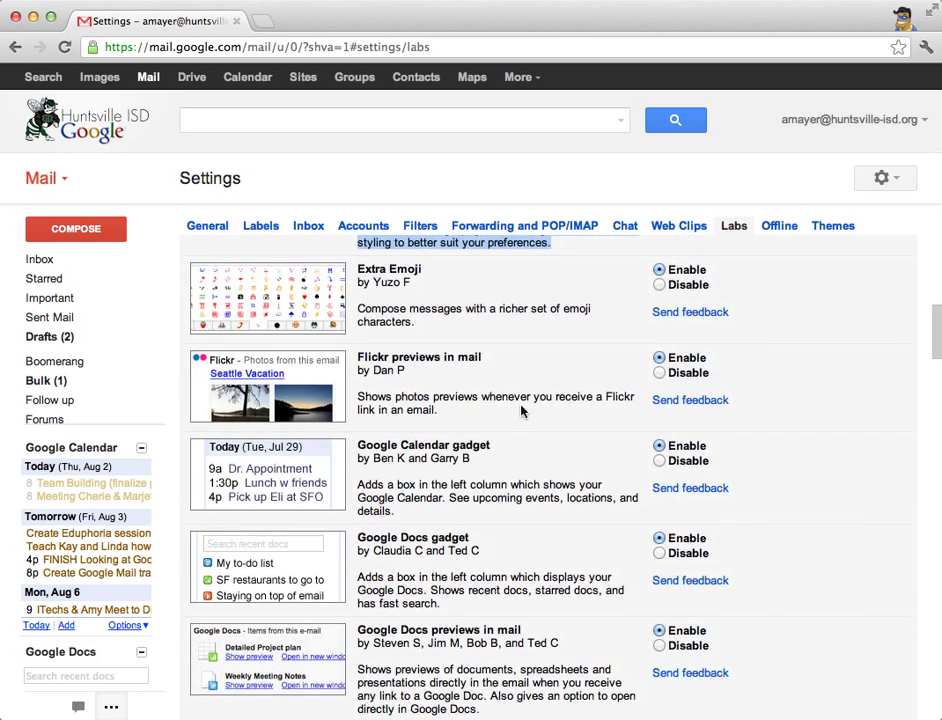
{"action": "scroll", "coordinate": [521, 410], "scroll_direction": "down", "scroll_amount": 3}
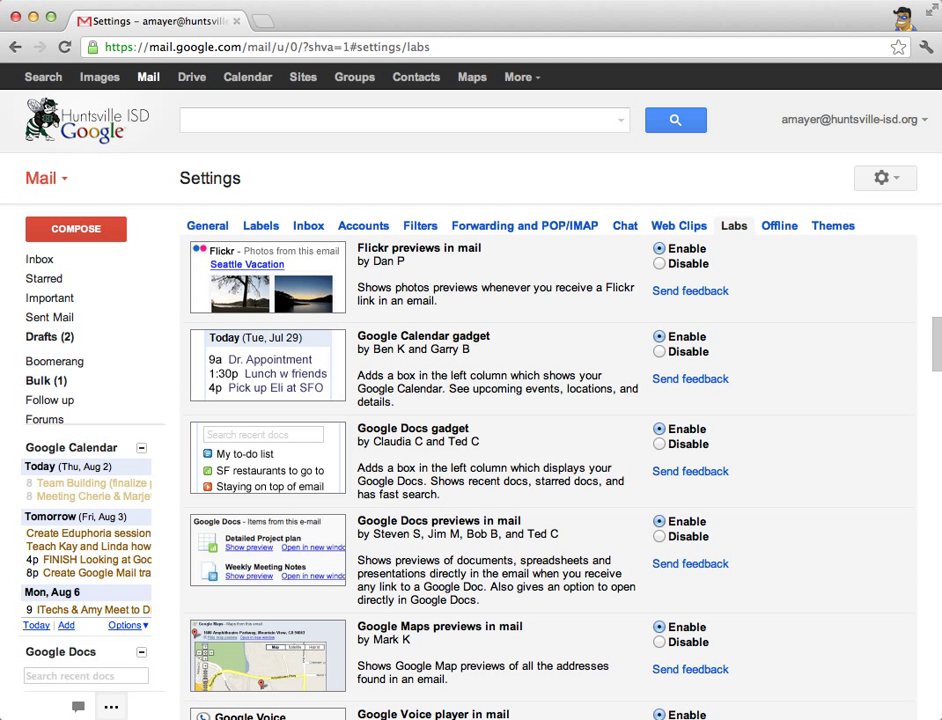
{"action": "scroll", "coordinate": [566, 435], "scroll_direction": "down", "scroll_amount": 10}
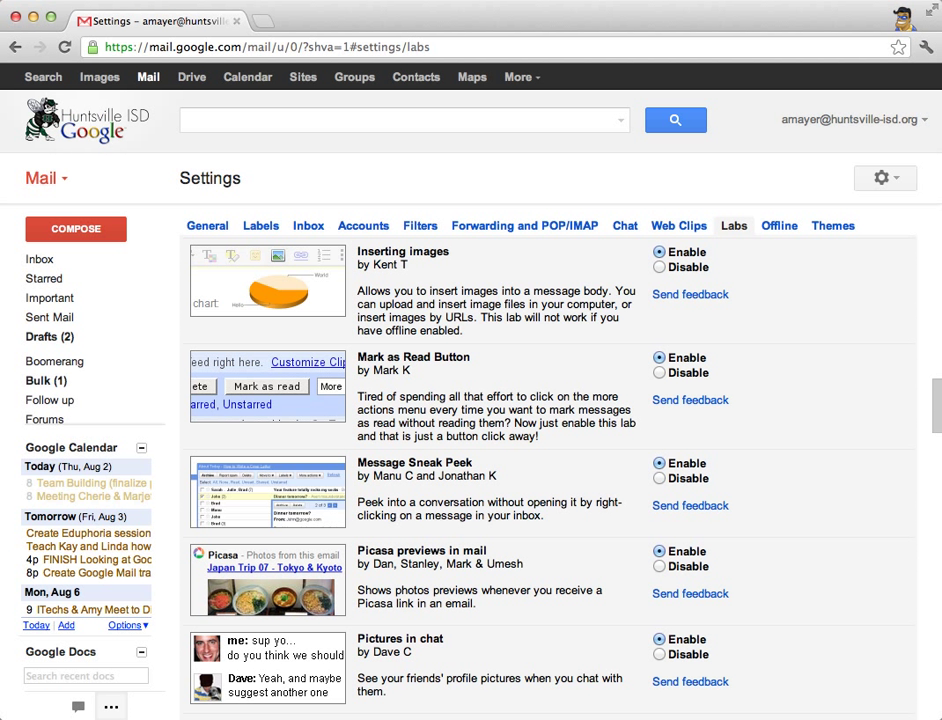
{"action": "scroll", "coordinate": [372, 257], "scroll_direction": "down", "scroll_amount": 10}
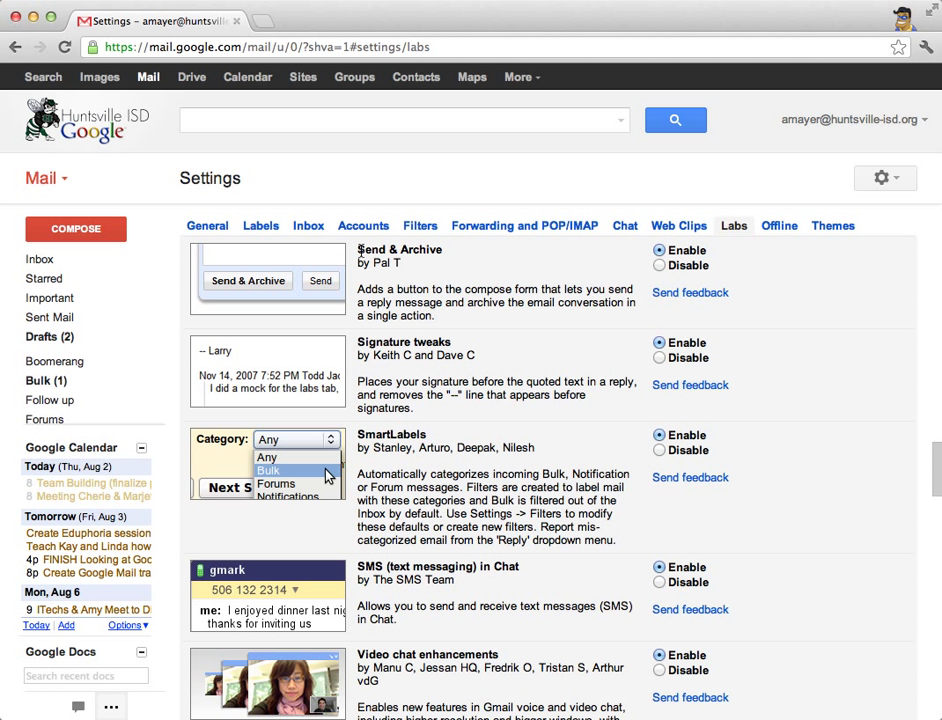
{"action": "left_click_drag", "start_coordinate": [357, 249], "coordinate": [453, 251]}
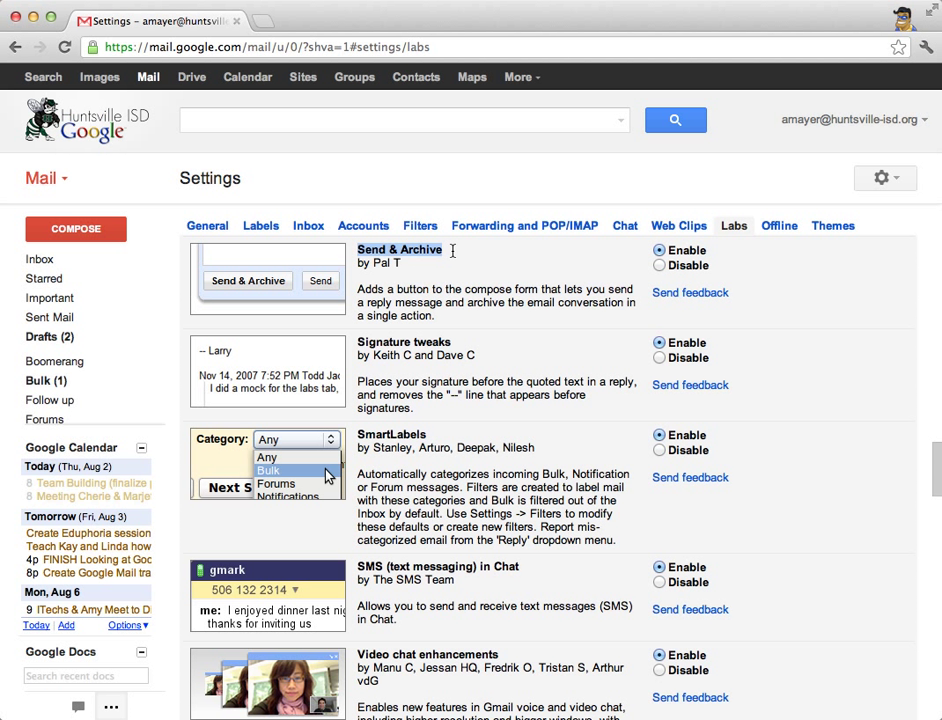
{"action": "left_click_drag", "start_coordinate": [453, 251], "coordinate": [510, 331]}
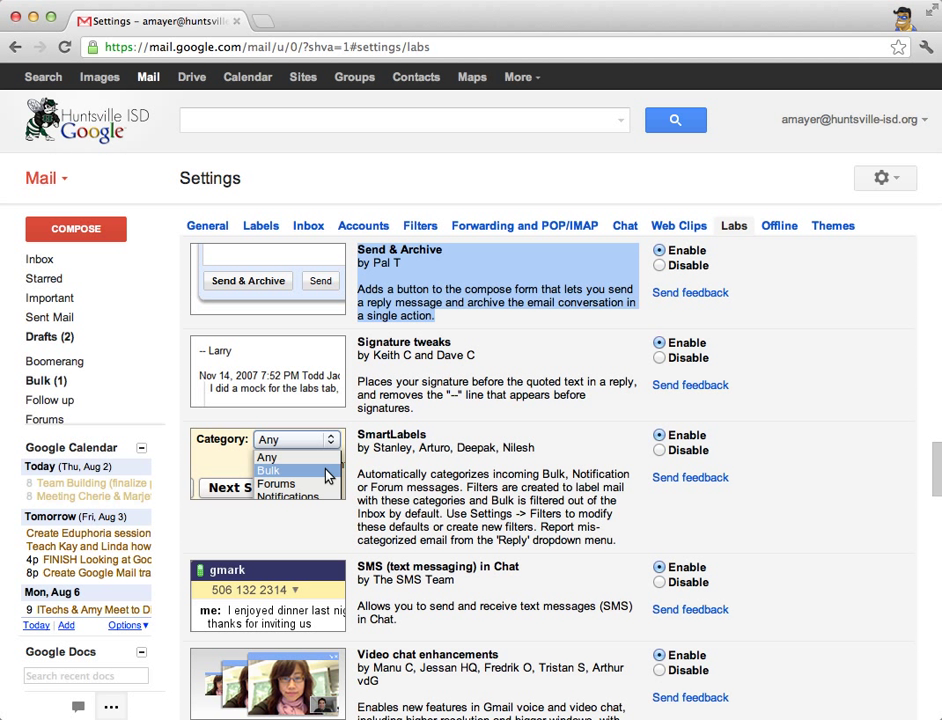
{"action": "scroll", "coordinate": [470, 470], "scroll_direction": "down", "scroll_amount": 10}
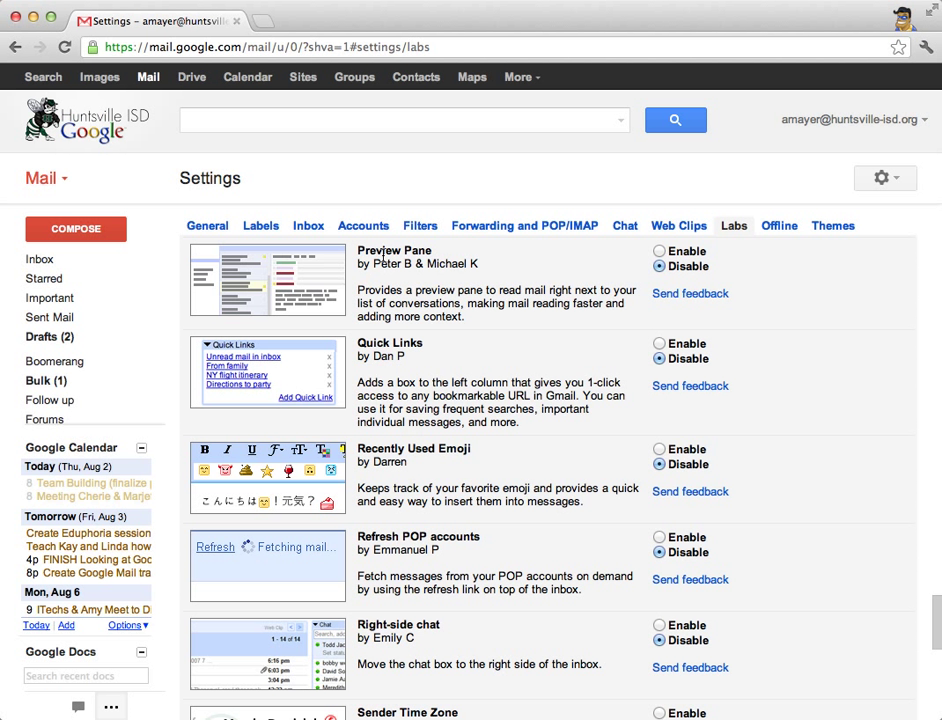
{"action": "left_click_drag", "start_coordinate": [362, 250], "coordinate": [480, 260]}
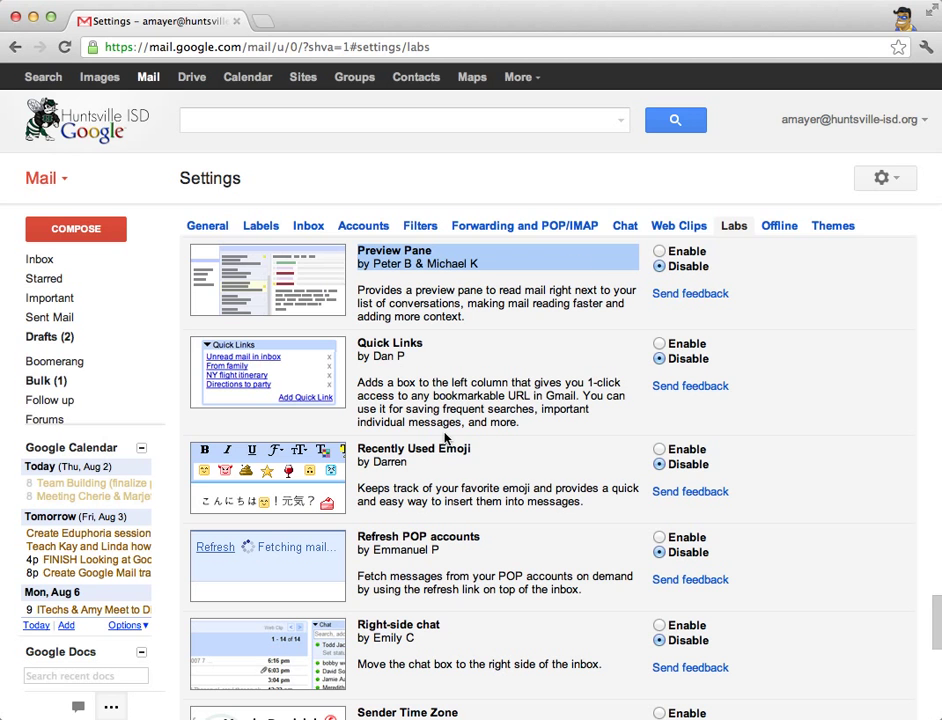
{"action": "scroll", "coordinate": [457, 437], "scroll_direction": "up", "scroll_amount": 10}
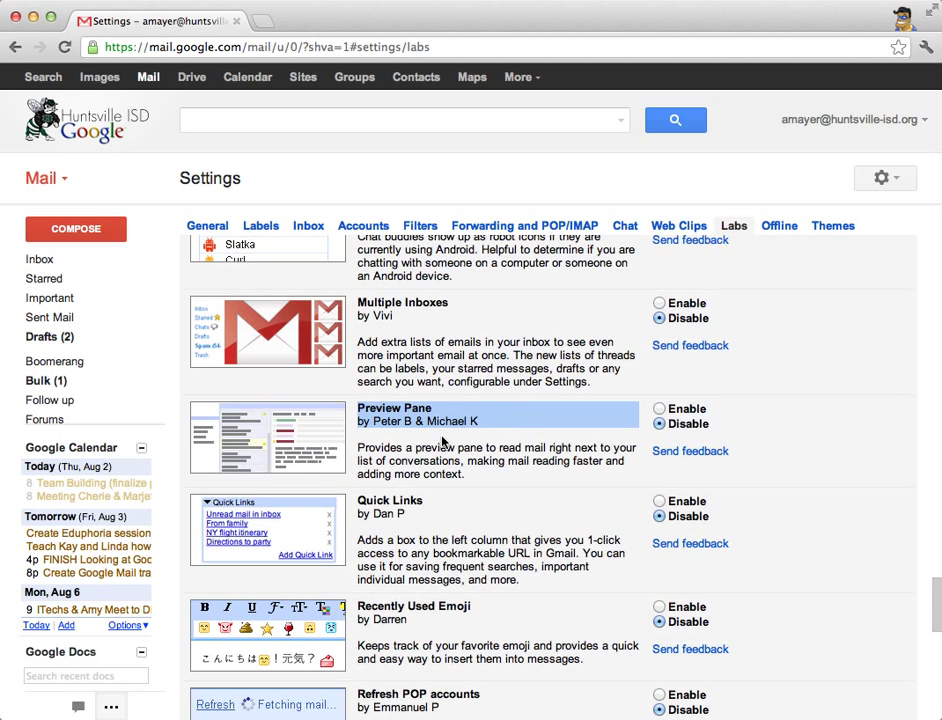
{"action": "scroll", "coordinate": [455, 451], "scroll_direction": "up", "scroll_amount": 3}
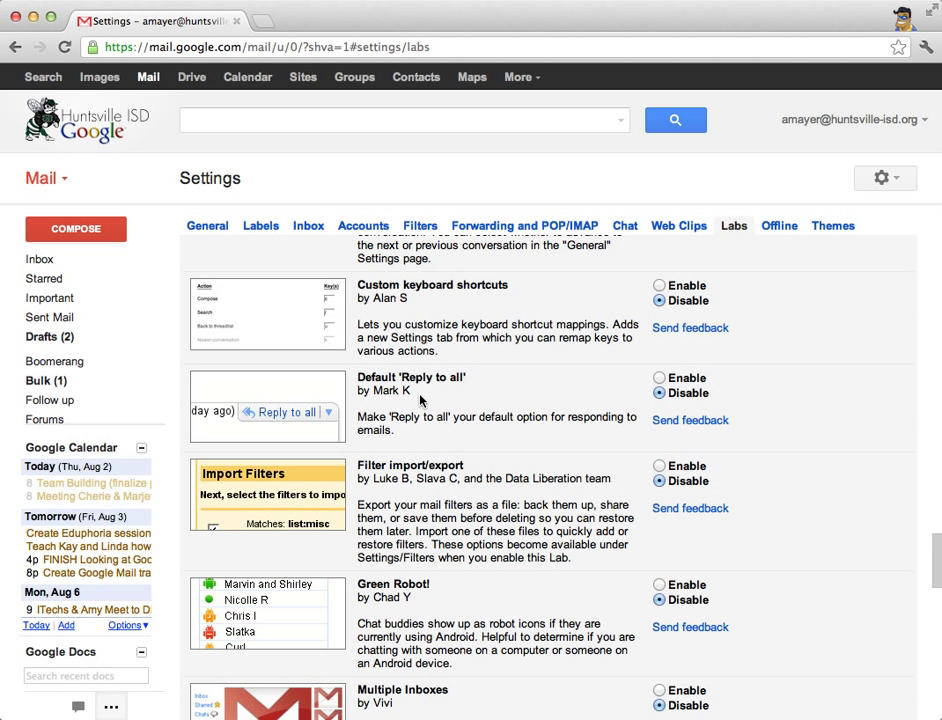
{"action": "left_click_drag", "start_coordinate": [421, 362], "coordinate": [468, 435]}
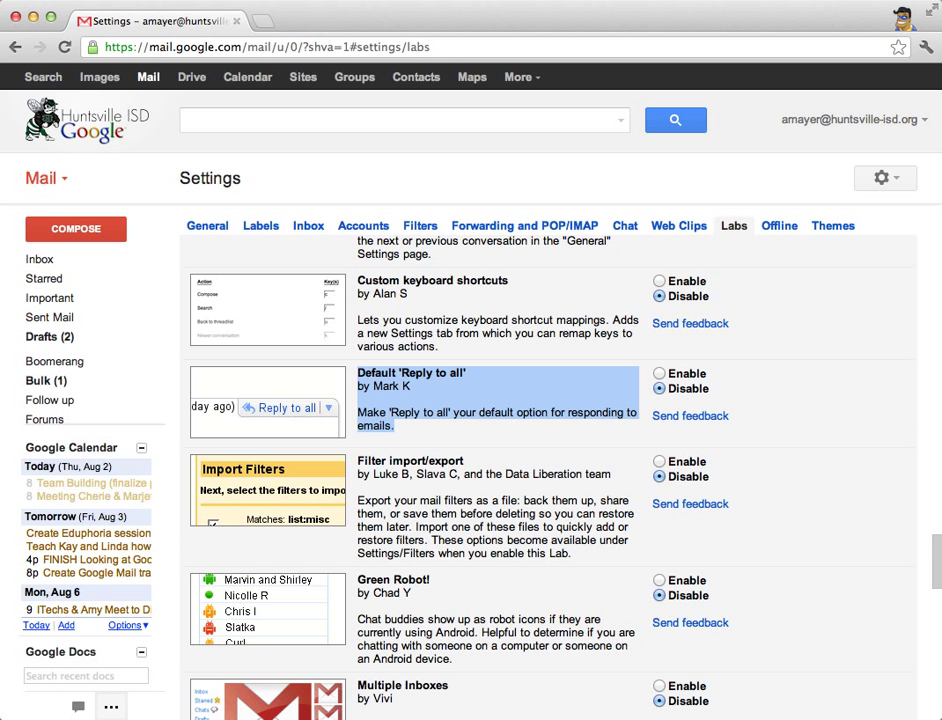
{"action": "scroll", "coordinate": [631, 498], "scroll_direction": "down", "scroll_amount": 15}
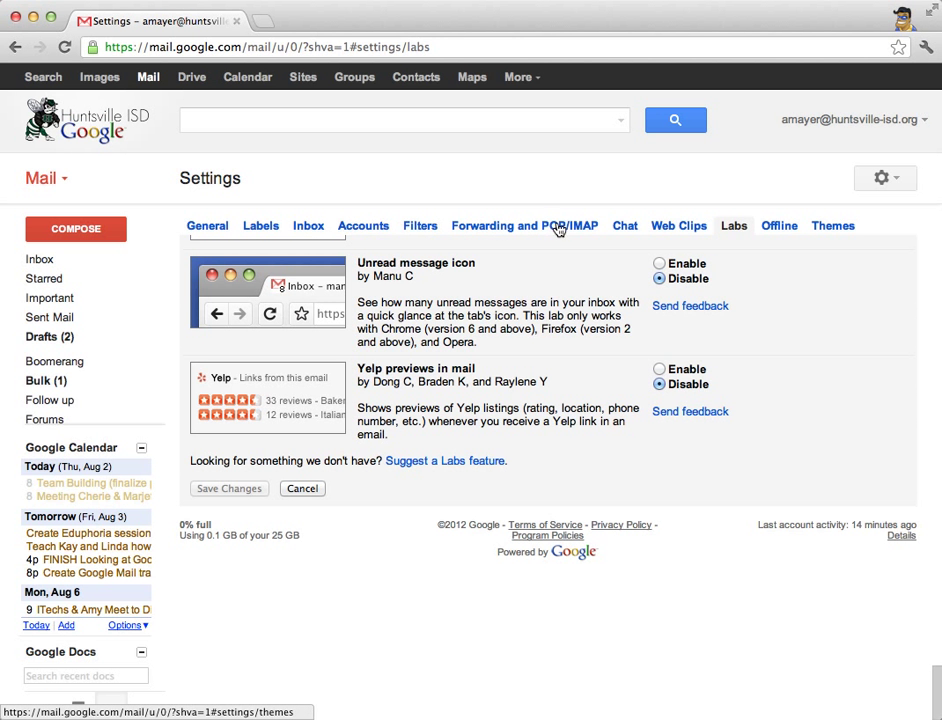
- On the Themes tab, scroll down to Custom Themes and apply the Light theme
{"action": "left_click", "coordinate": [834, 228]}
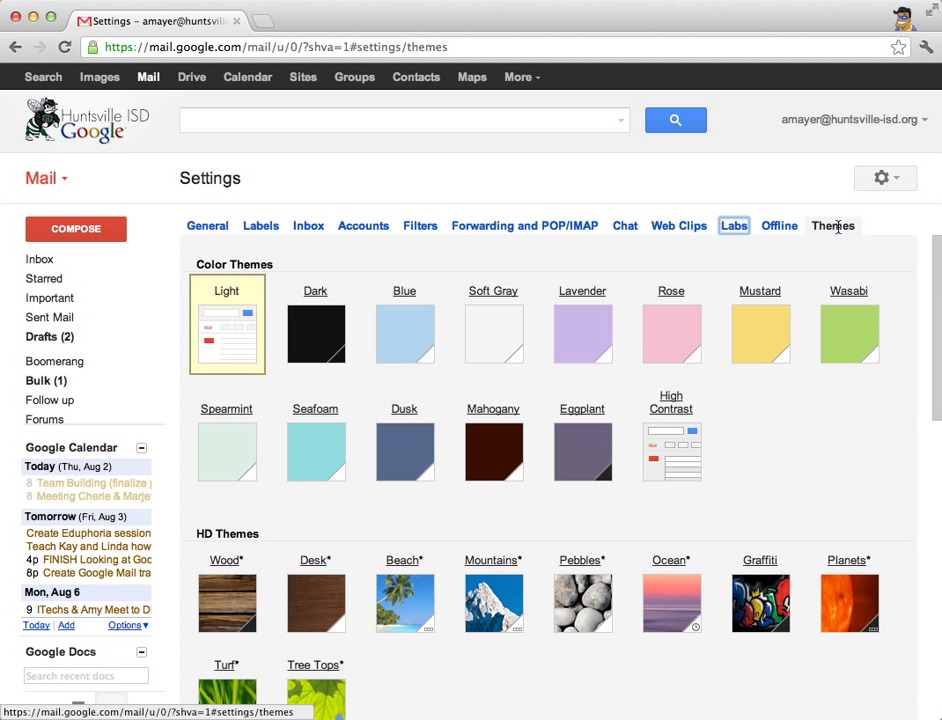
{"action": "scroll", "coordinate": [760, 560], "scroll_direction": "down", "scroll_amount": 2}
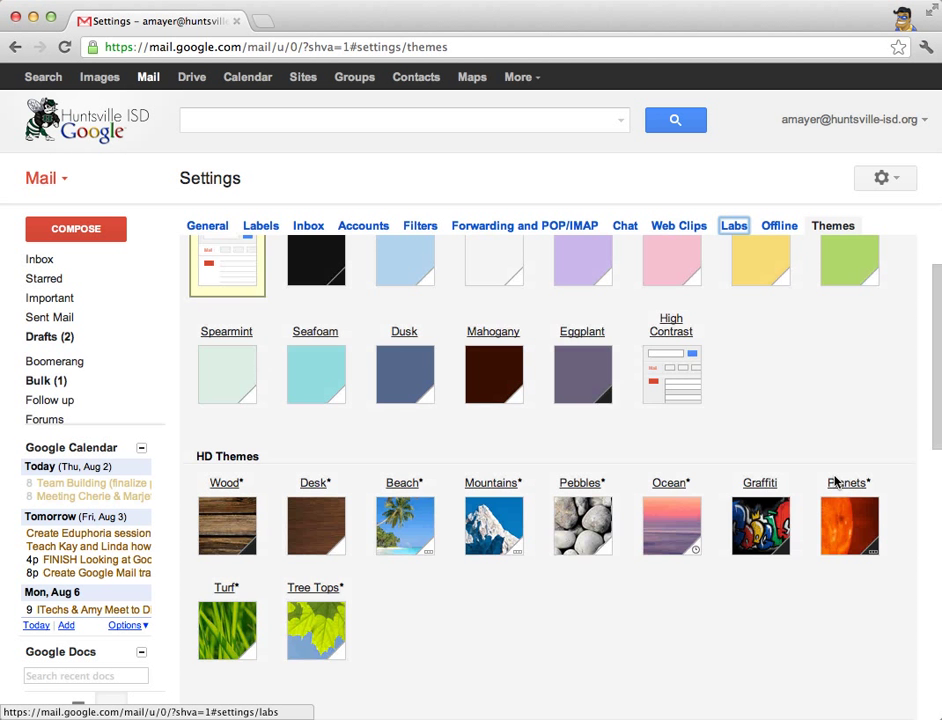
{"action": "scroll", "coordinate": [800, 484], "scroll_direction": "up", "scroll_amount": 2}
{"action": "scroll", "coordinate": [838, 487], "scroll_direction": "down", "scroll_amount": 3}
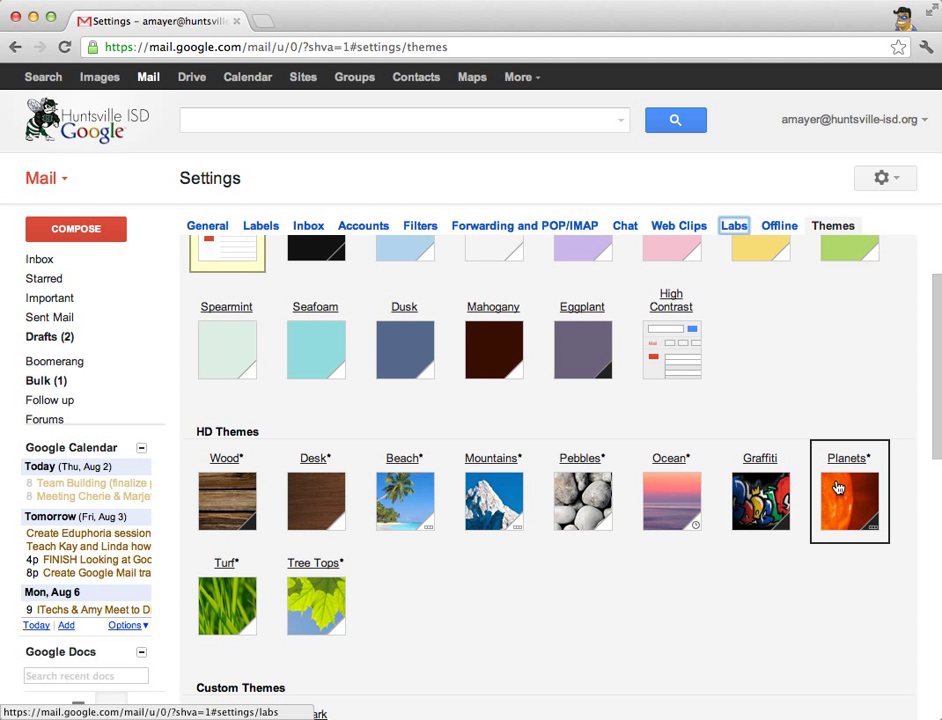
{"action": "scroll", "coordinate": [760, 450], "scroll_direction": "up", "scroll_amount": 3}
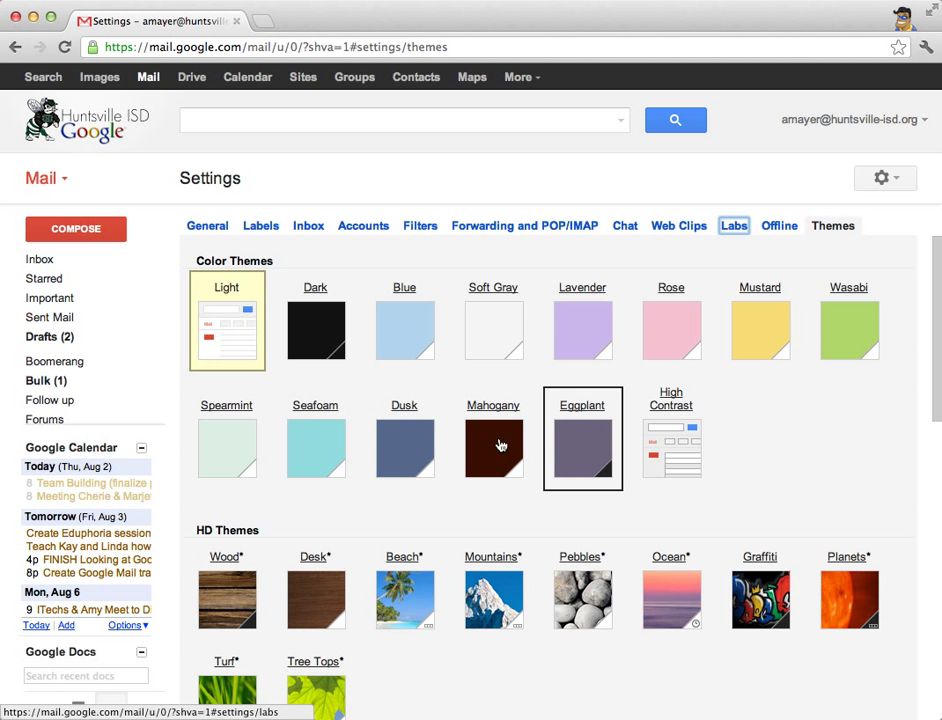
{"action": "scroll", "coordinate": [640, 458], "scroll_direction": "down", "scroll_amount": 3}
{"action": "scroll", "coordinate": [657, 465], "scroll_direction": "down", "scroll_amount": 5}
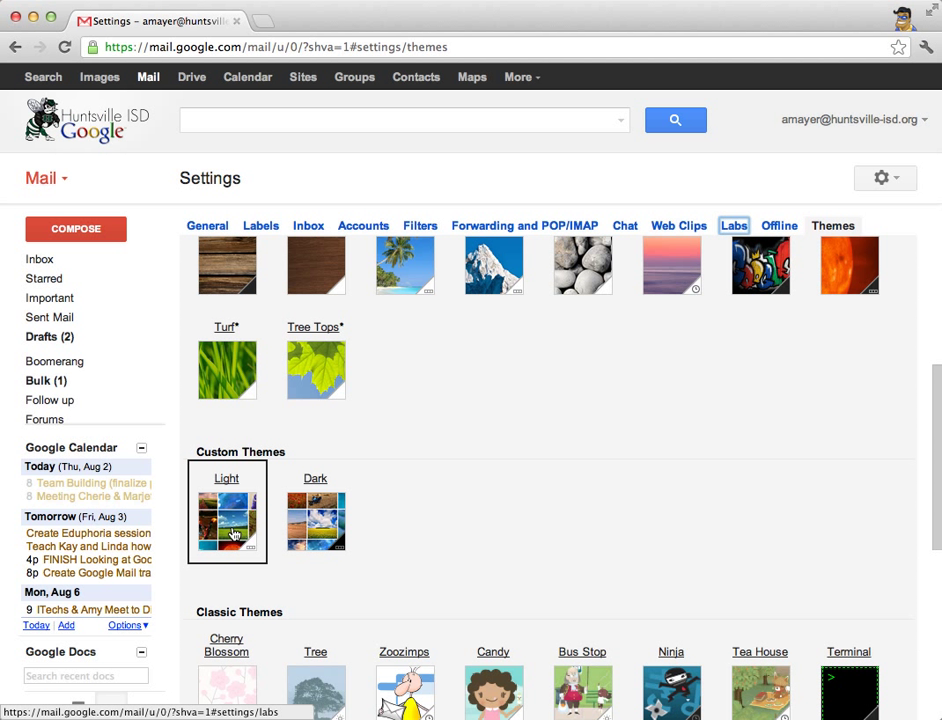
{"action": "left_click", "coordinate": [230, 533]}
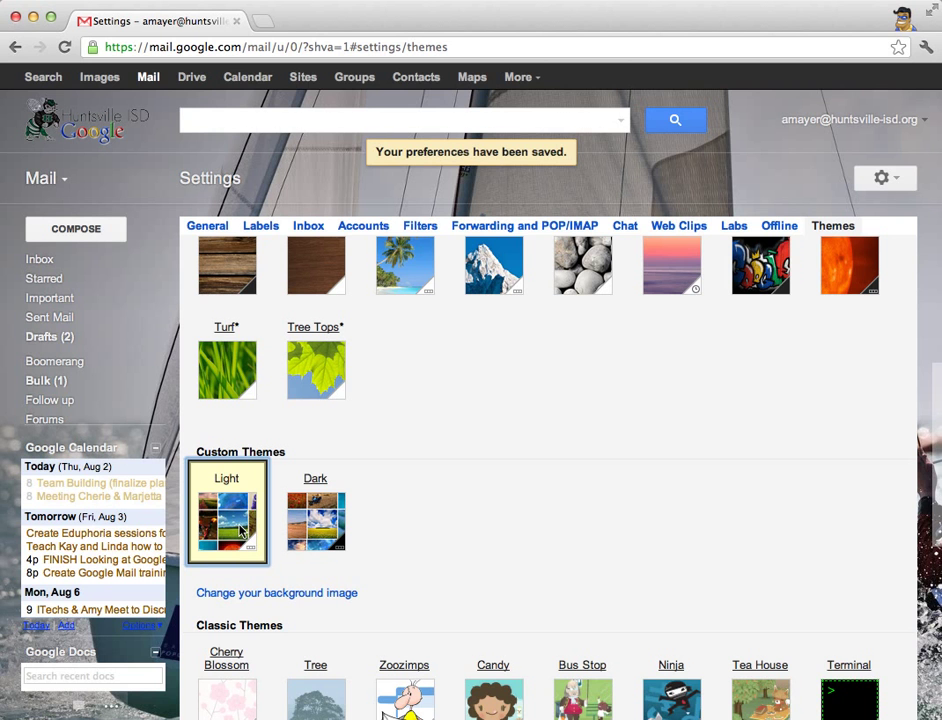
- Open the background image chooser, pick the featured seagull and Colosseum photo, and scroll further
{"action": "left_click", "coordinate": [260, 594]}
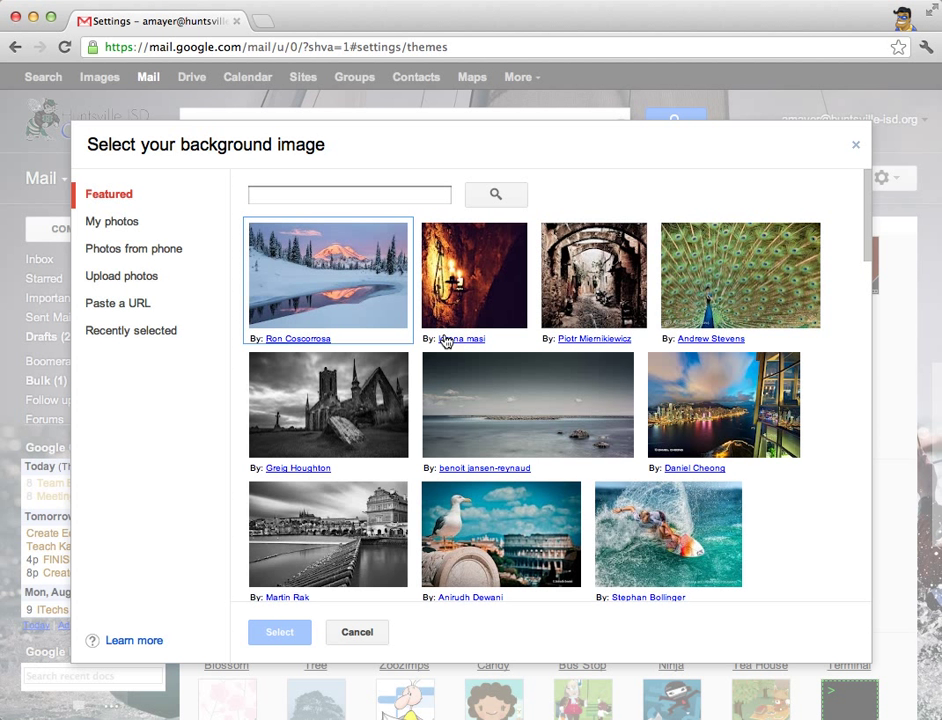
{"action": "left_click", "coordinate": [509, 541]}
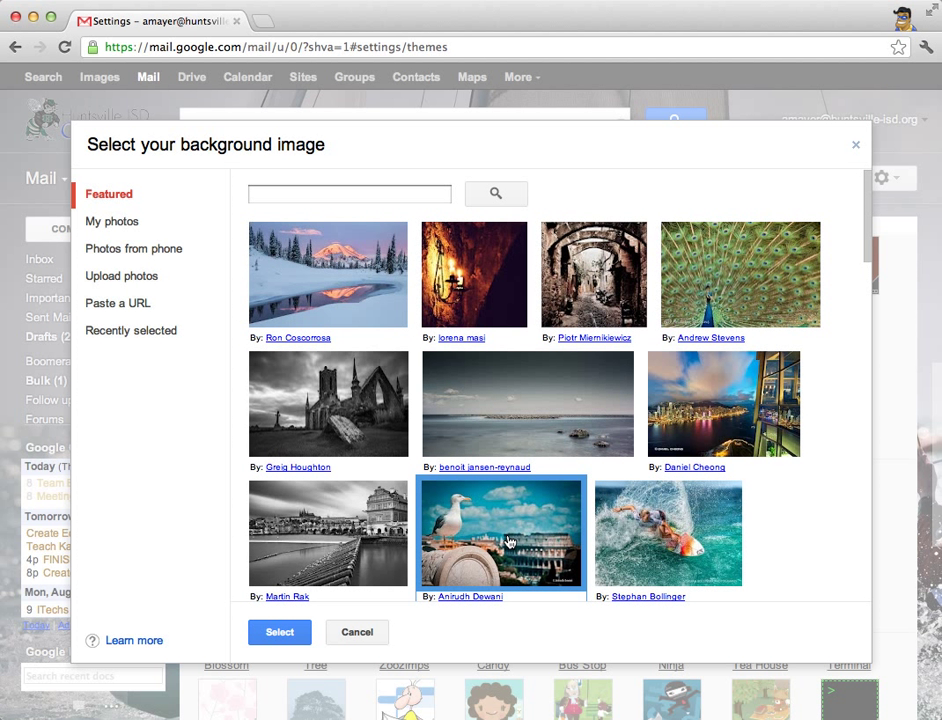
{"action": "scroll", "coordinate": [509, 541], "scroll_direction": "down", "scroll_amount": 3}
{"action": "scroll", "coordinate": [509, 541], "scroll_direction": "down", "scroll_amount": 2}
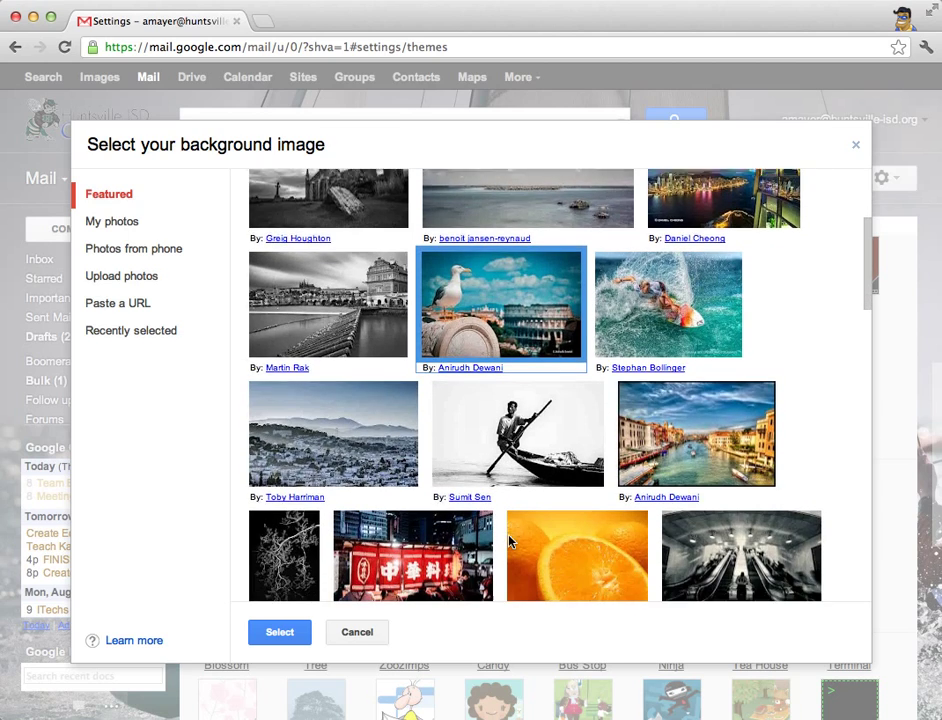
{"action": "scroll", "coordinate": [509, 541], "scroll_direction": "down", "scroll_amount": 5}
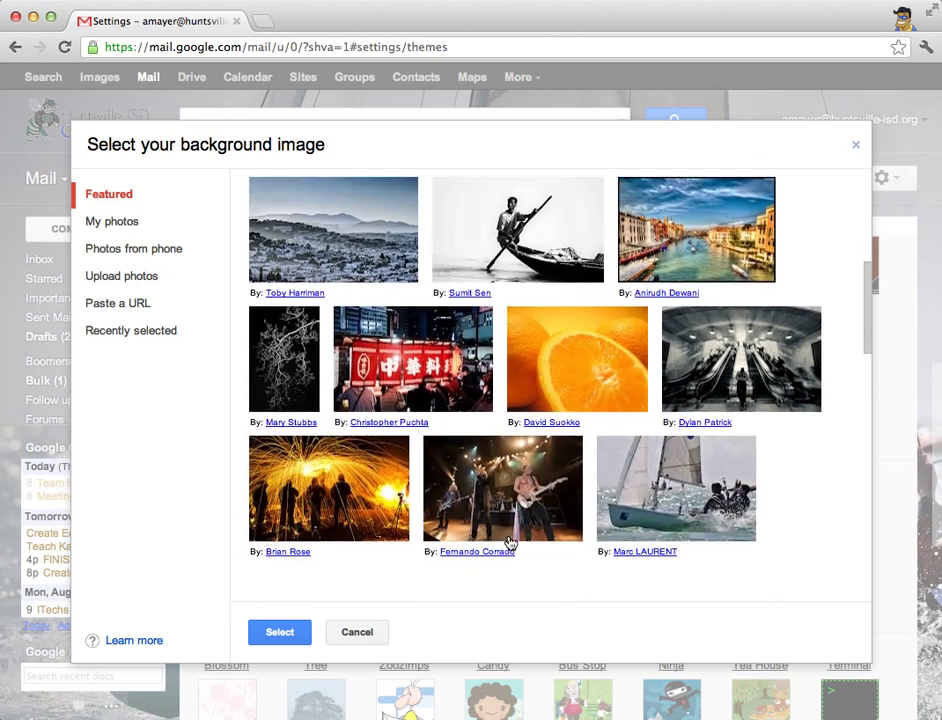
{"action": "scroll", "coordinate": [509, 541], "scroll_direction": "down", "scroll_amount": 5}
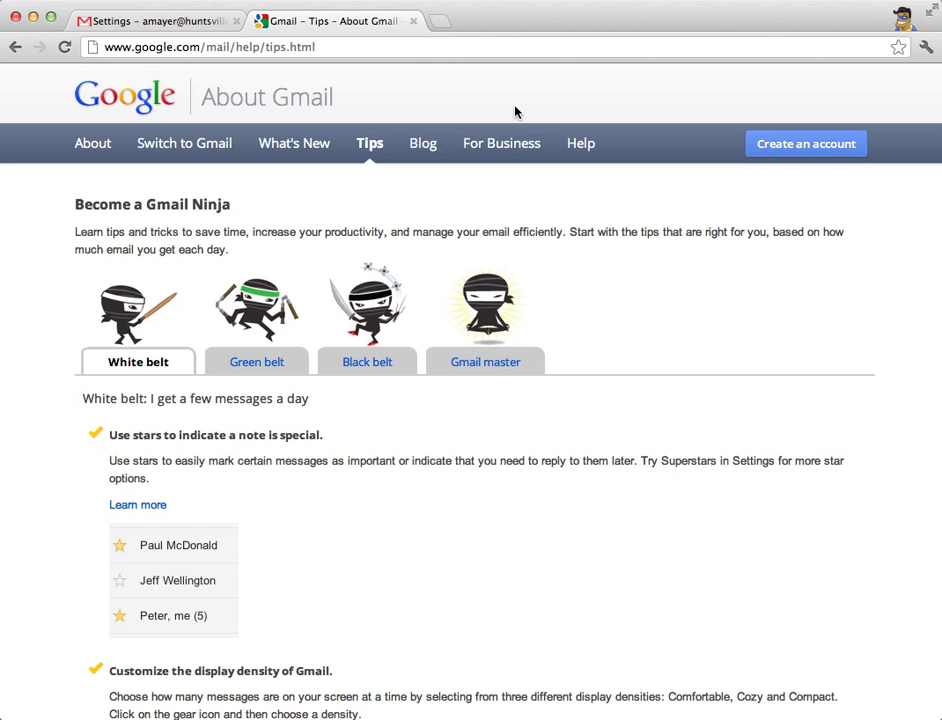
- Bring the Chrome window with the Huntsville ISD Google Sites home page to the front
{"action": "key", "text": "super+grave"}
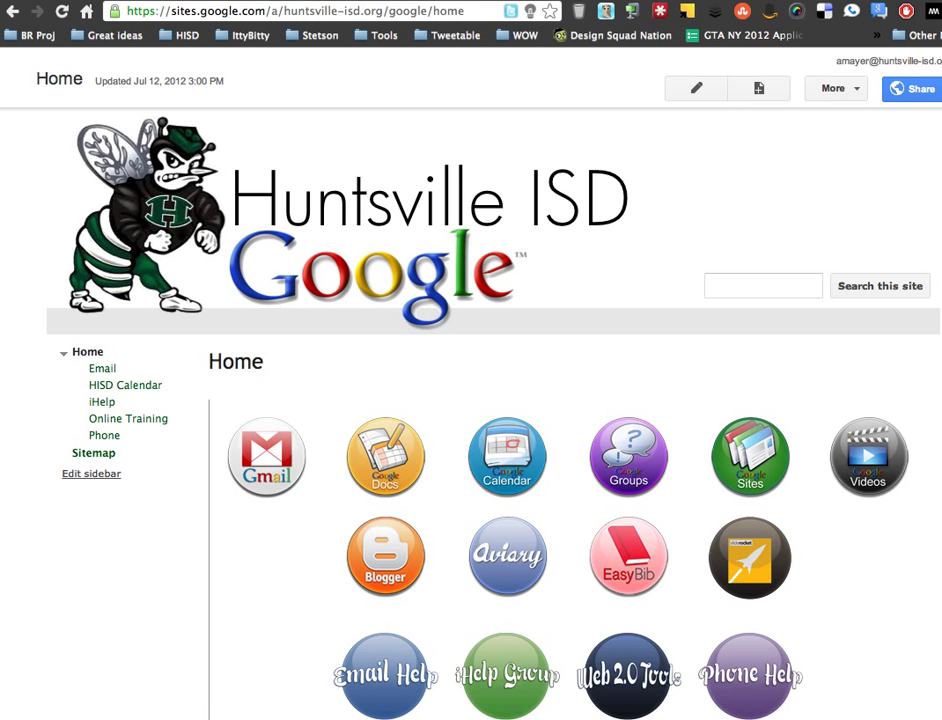
{"action": "left_click_drag", "start_coordinate": [898, 714], "coordinate": [902, 714]}
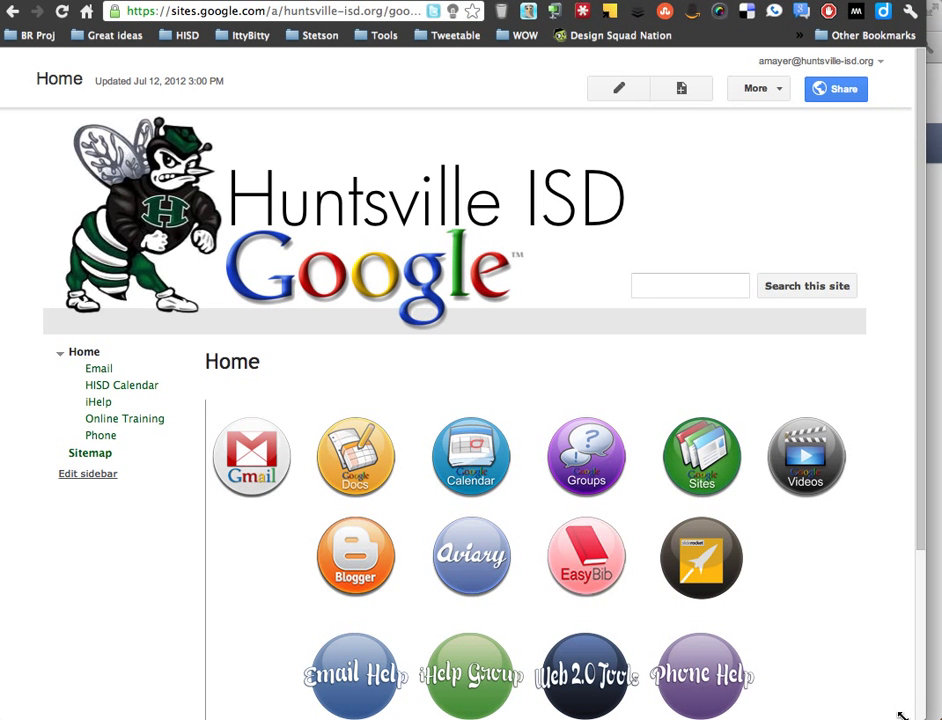
{"action": "left_click", "coordinate": [556, 11]}
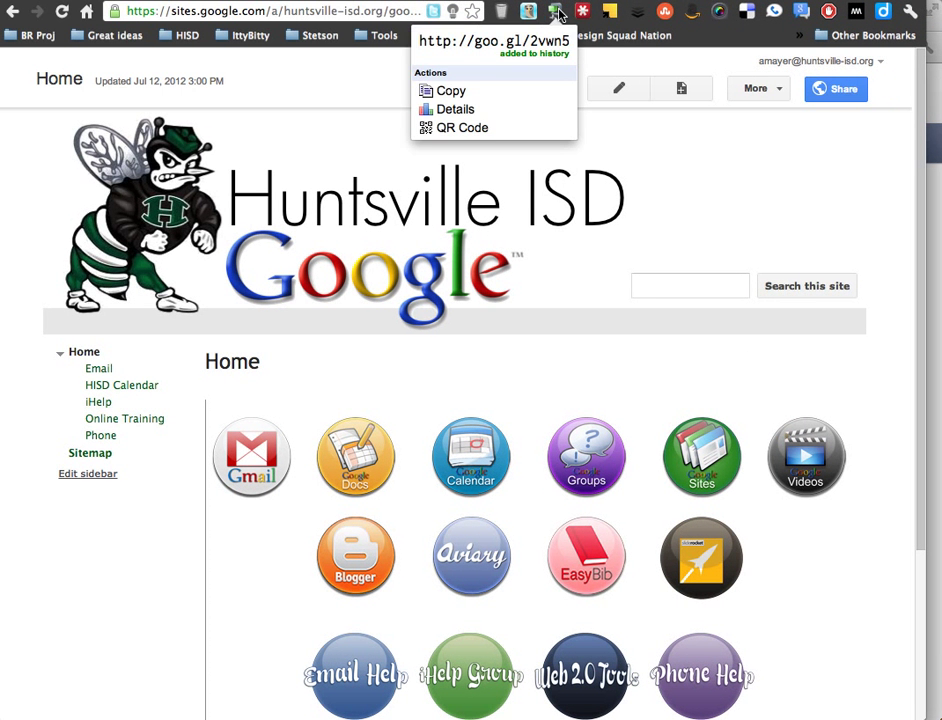
{"action": "left_click", "coordinate": [526, 88]}
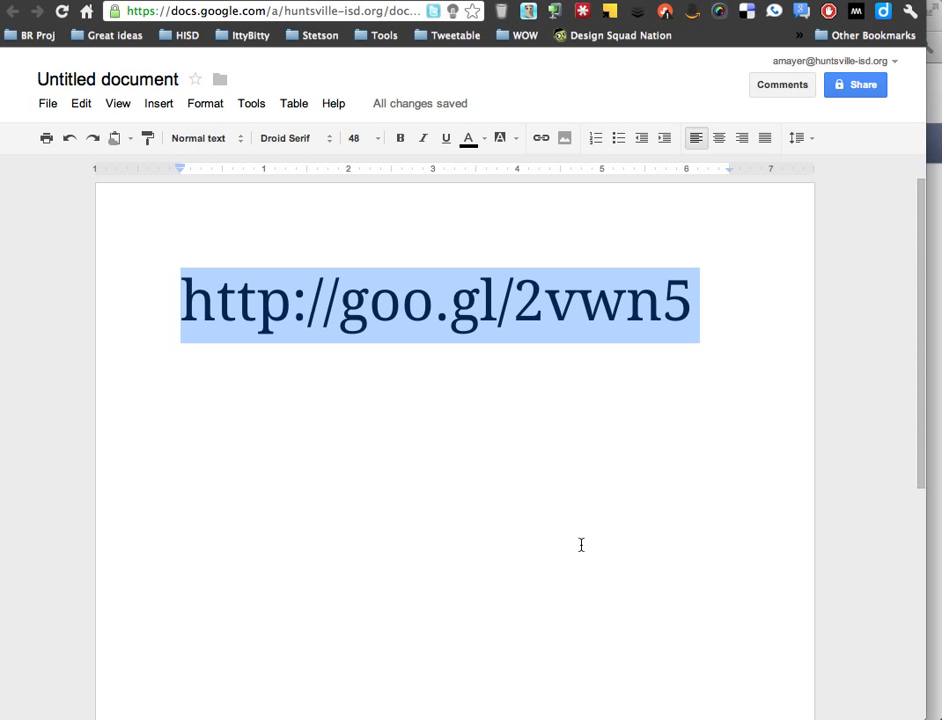
{"action": "left_click", "coordinate": [758, 300]}
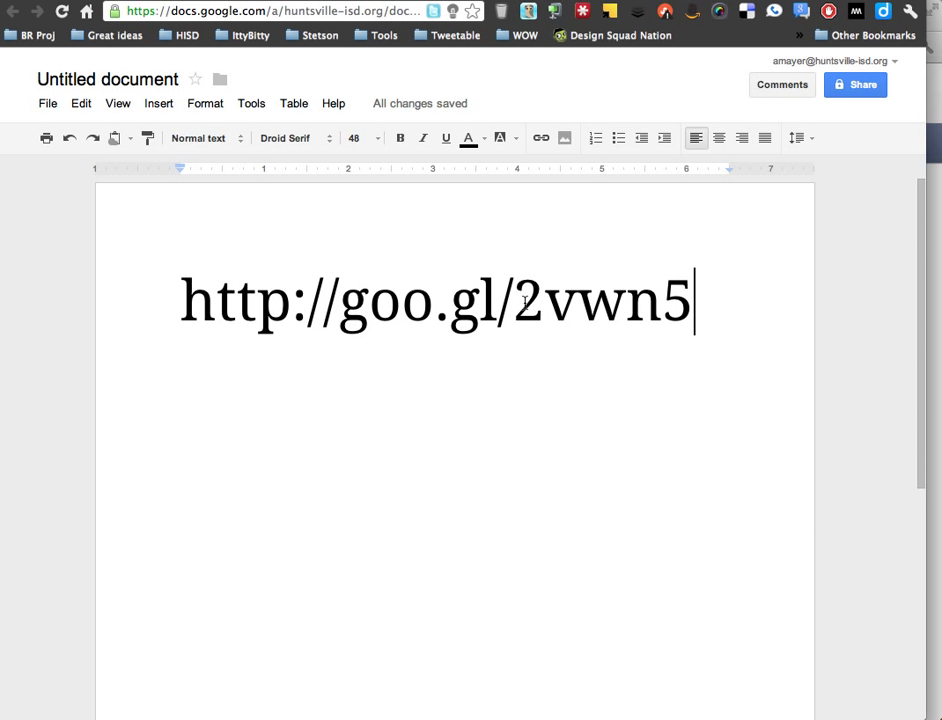
{"action": "left_click_drag", "start_coordinate": [340, 300], "coordinate": [513, 300]}
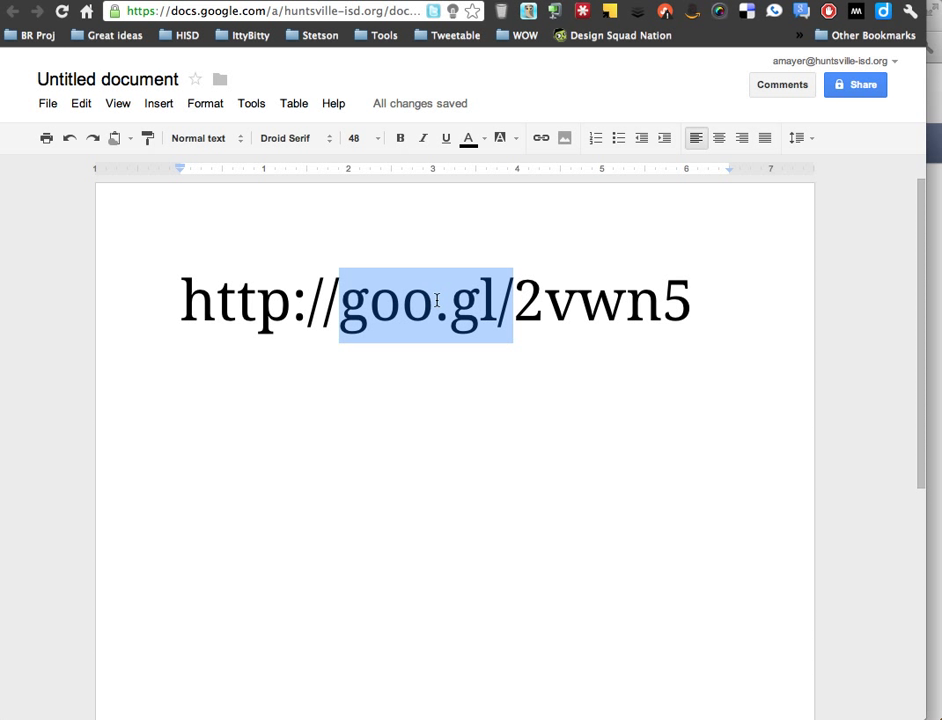
{"action": "key", "text": "shift+Right"}
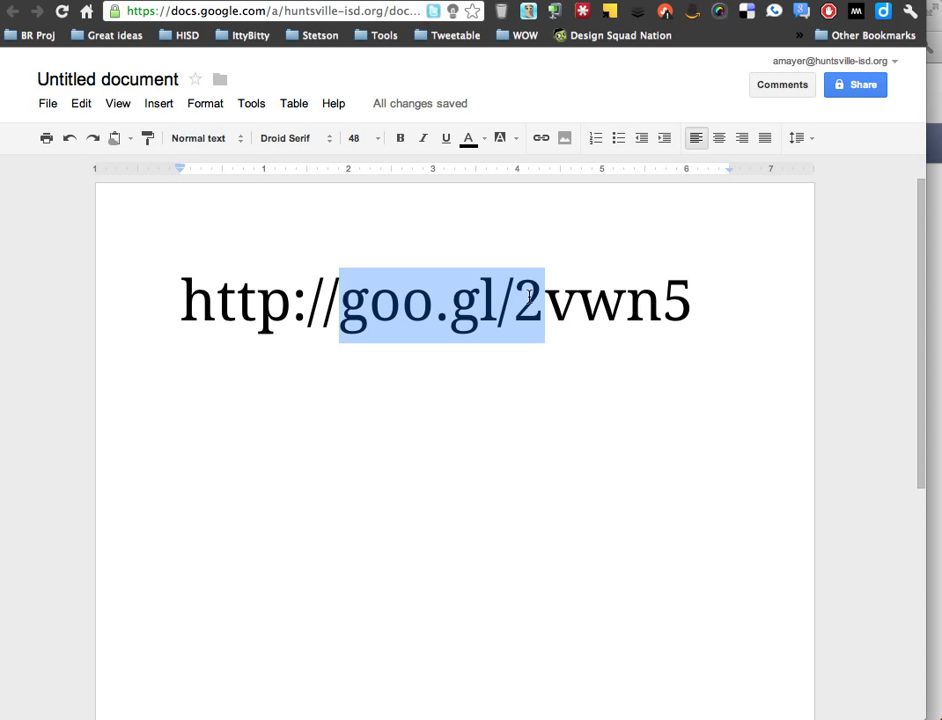
{"action": "key", "text": "shift+Right"}
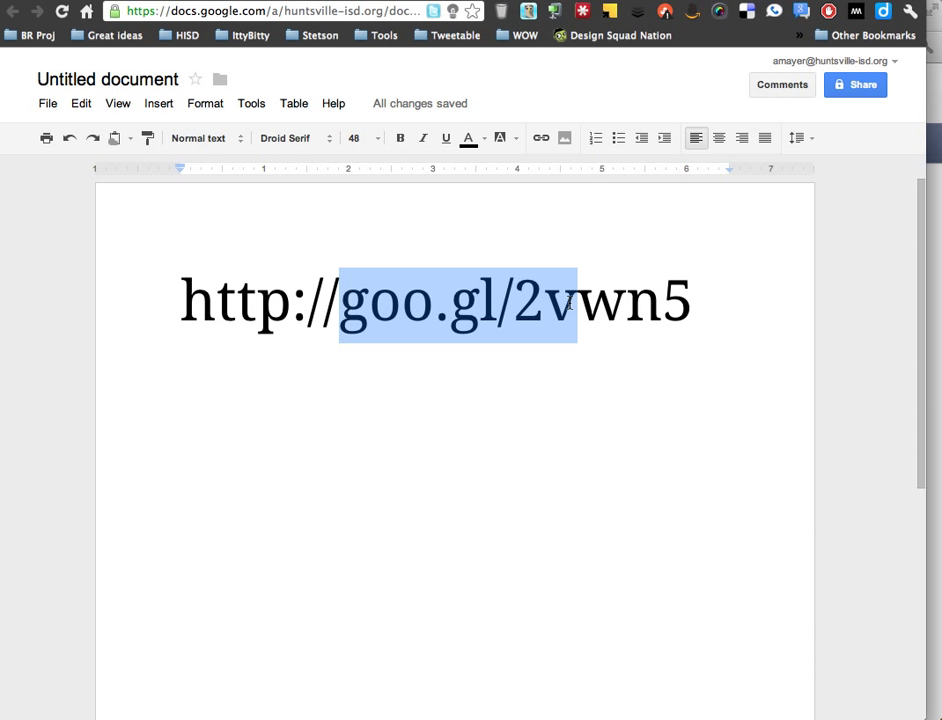
{"action": "key", "text": "shift+Right"}
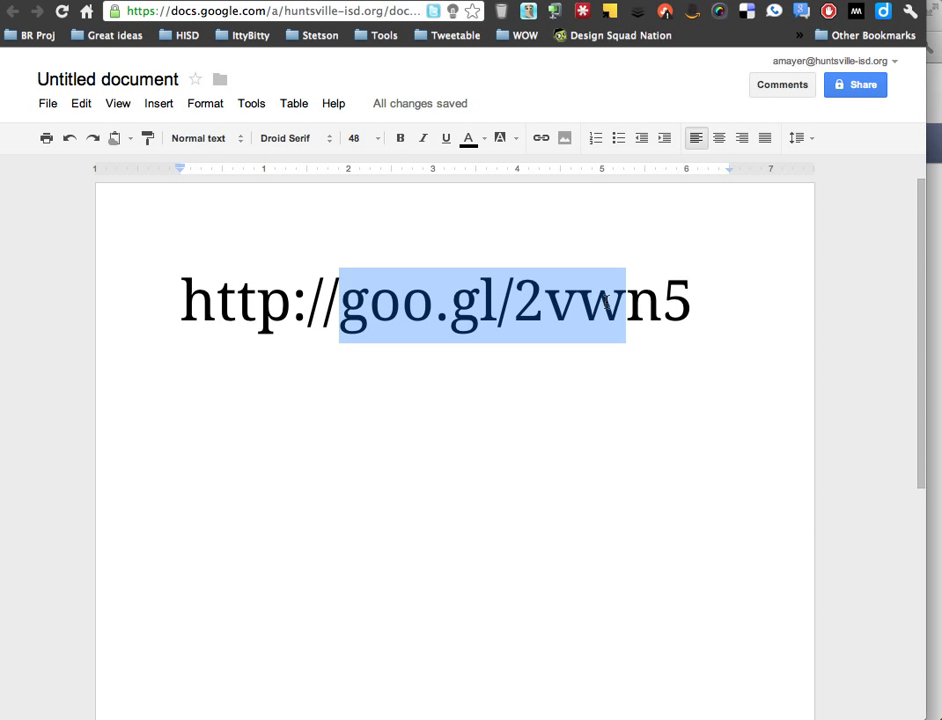
{"action": "key", "text": "shift+Right"}
{"action": "key", "text": "shift+Right"}
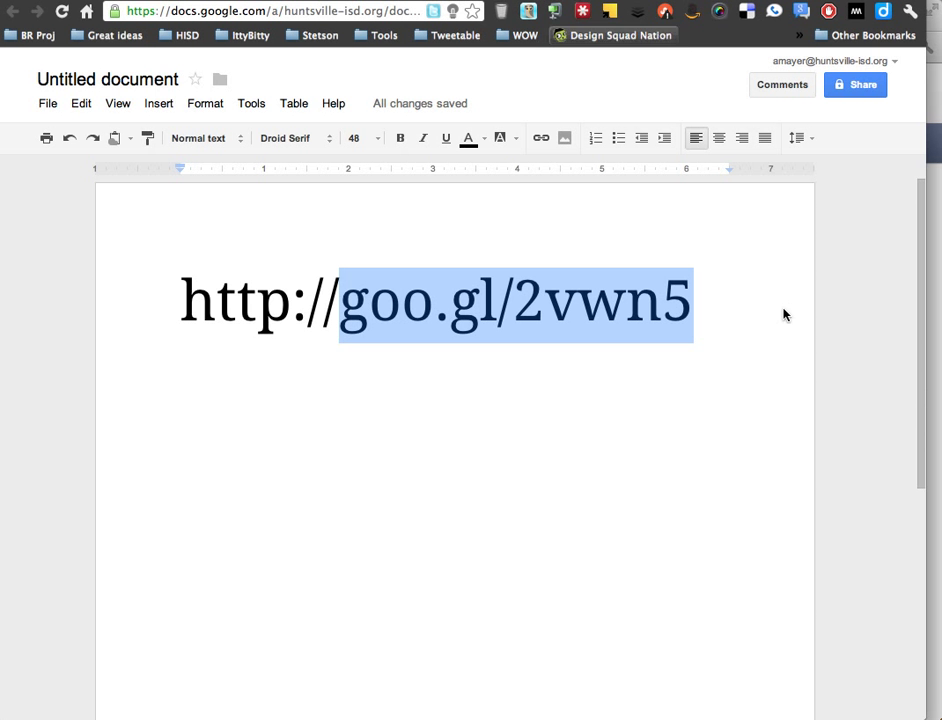
{"action": "left_click", "coordinate": [660, 2]}
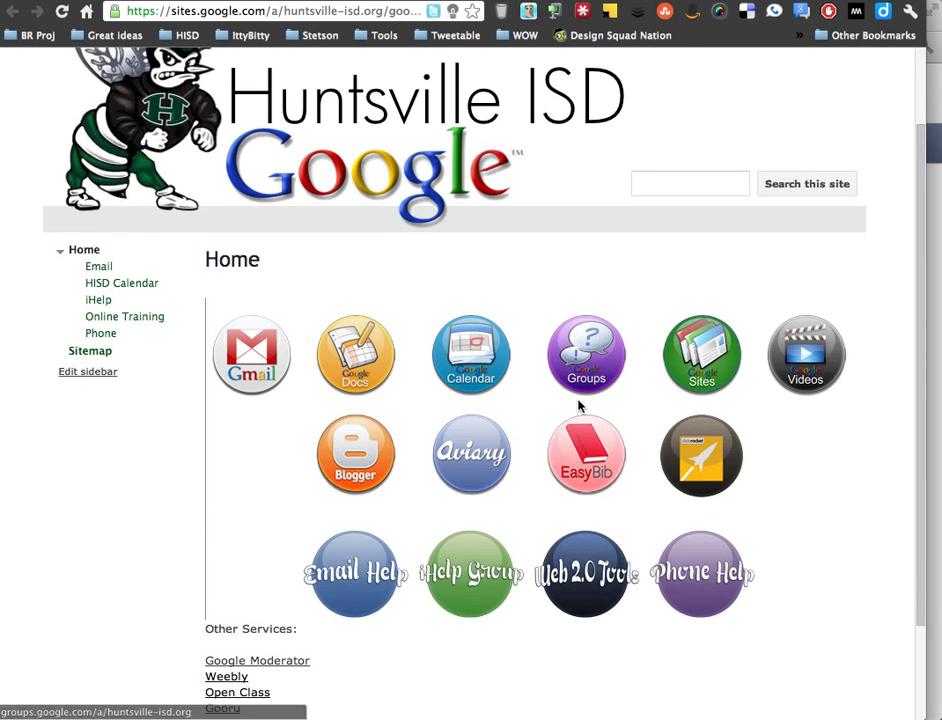
- Read through the Email page's Gmail sign-in instructions, then go back to the Huntsville ISD Home page
{"action": "scroll", "coordinate": [578, 408], "scroll_direction": "up", "scroll_amount": 3}
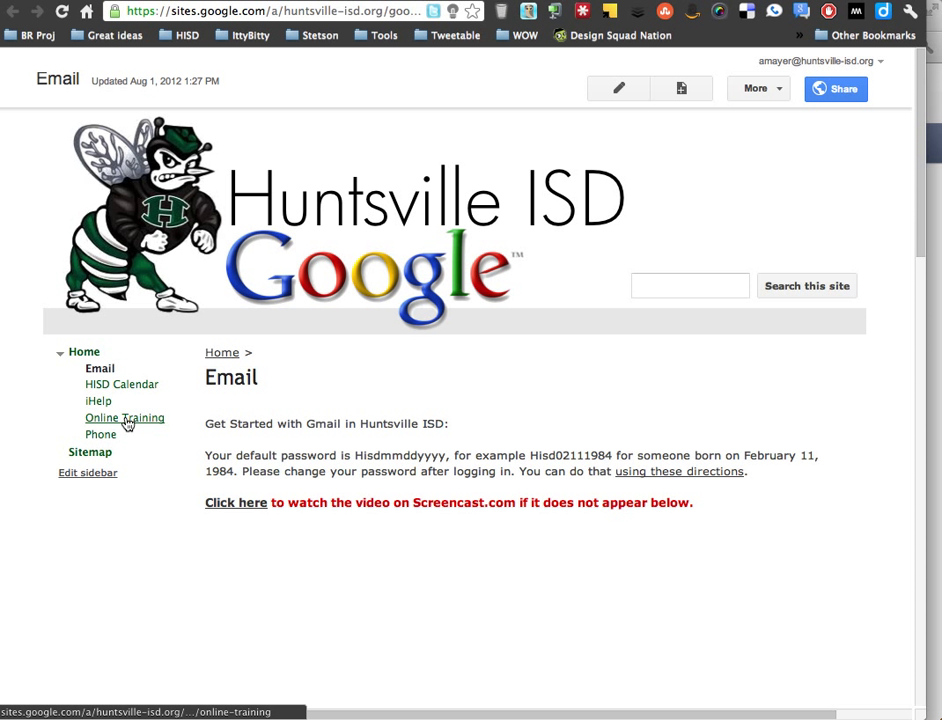
{"action": "scroll", "coordinate": [198, 429], "scroll_direction": "down", "scroll_amount": 8}
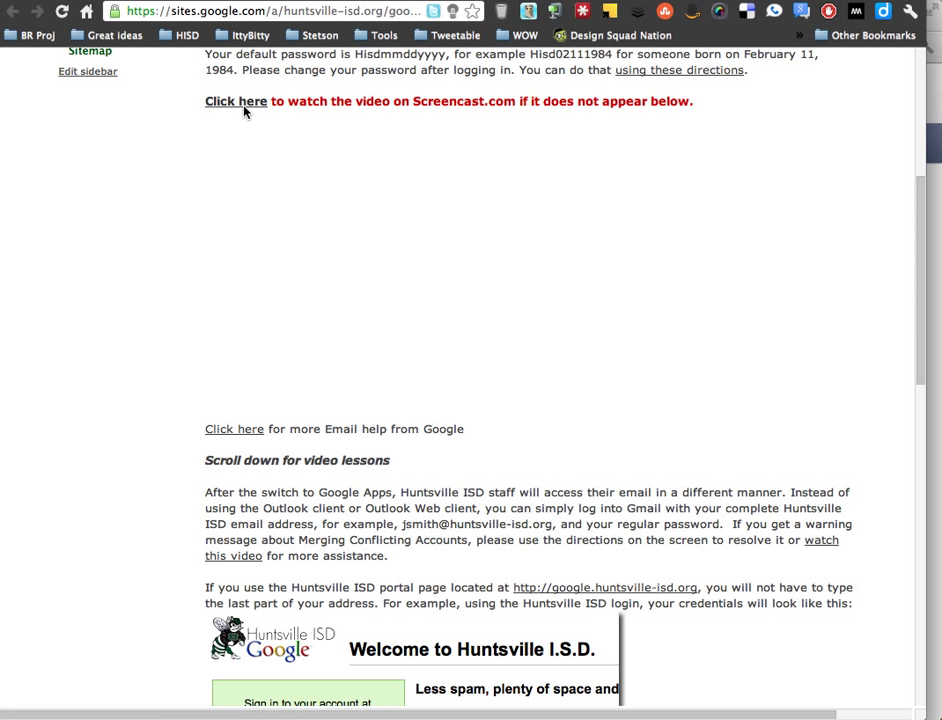
{"action": "scroll", "coordinate": [519, 311], "scroll_direction": "down", "scroll_amount": 5}
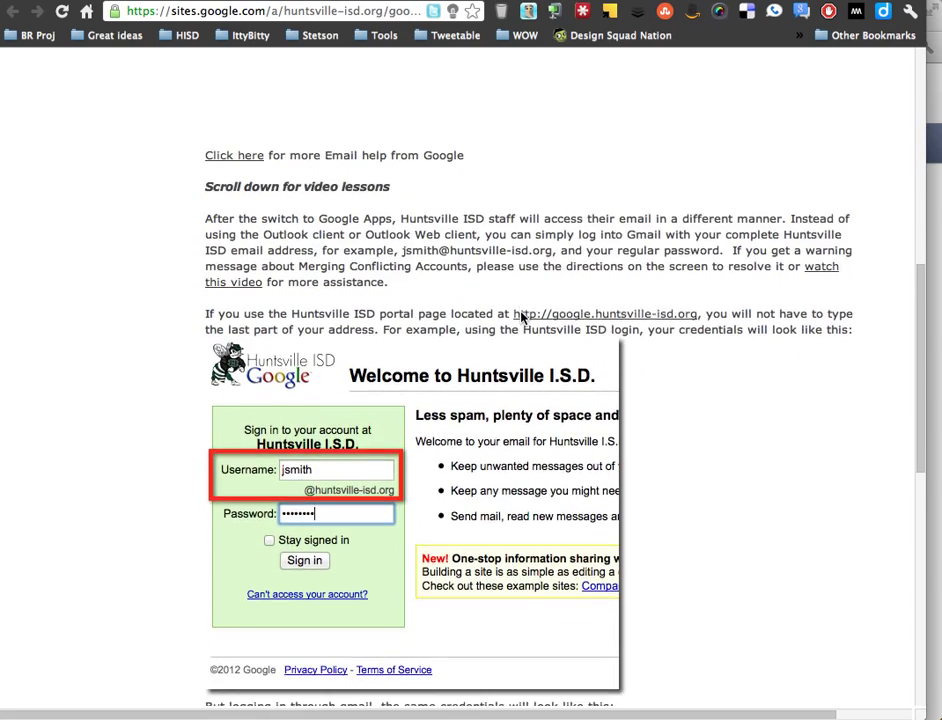
{"action": "scroll", "coordinate": [519, 316], "scroll_direction": "down", "scroll_amount": 3}
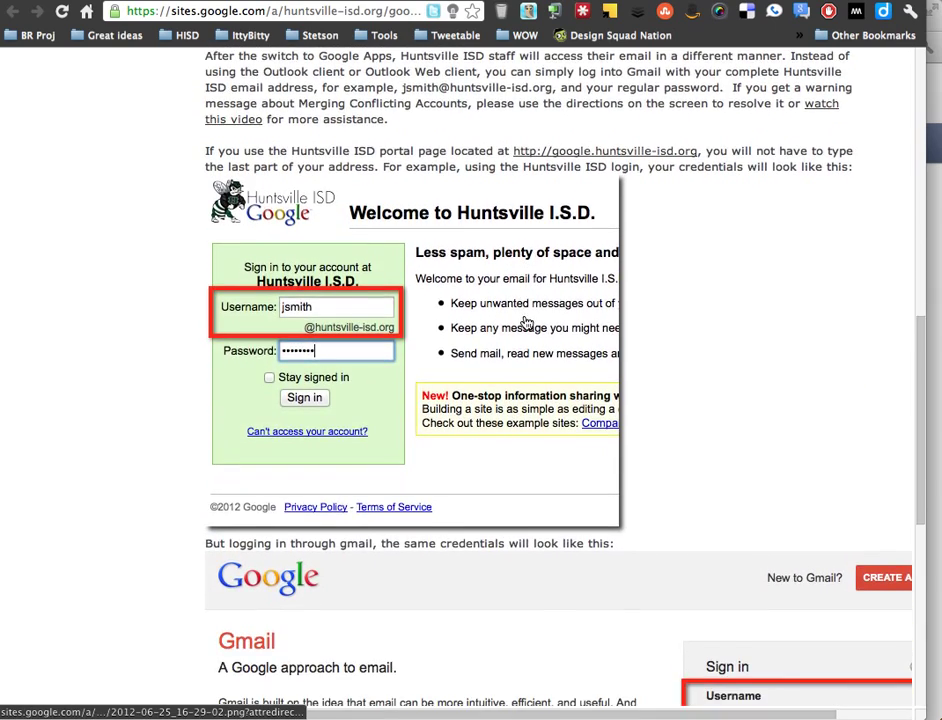
{"action": "scroll", "coordinate": [526, 321], "scroll_direction": "down", "scroll_amount": 4}
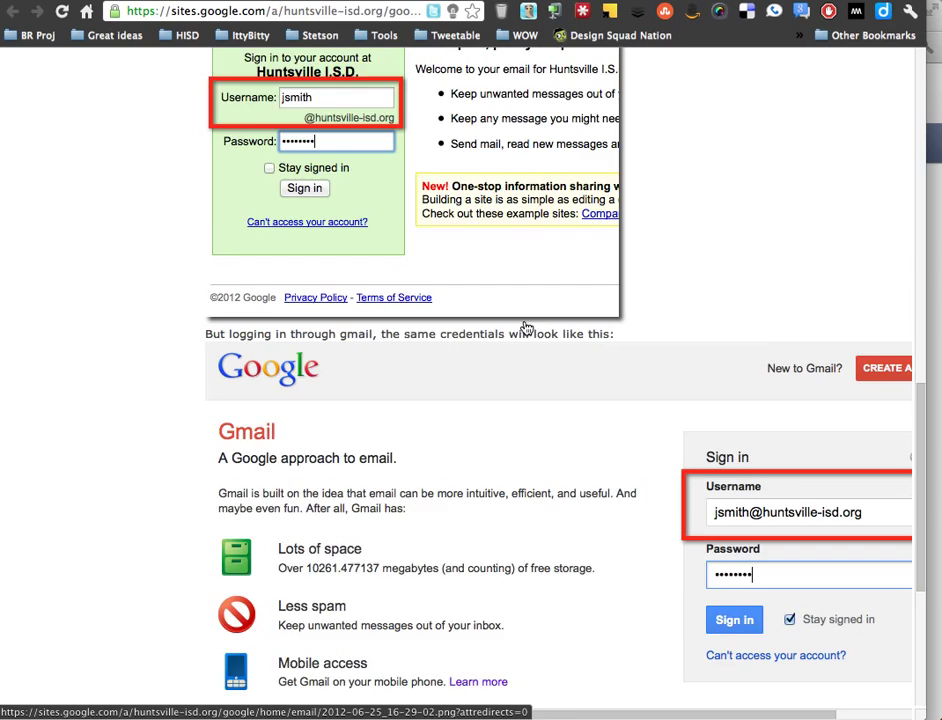
{"action": "scroll", "coordinate": [527, 328], "scroll_direction": "down", "scroll_amount": 6}
{"action": "scroll", "coordinate": [530, 330], "scroll_direction": "up", "scroll_amount": 8}
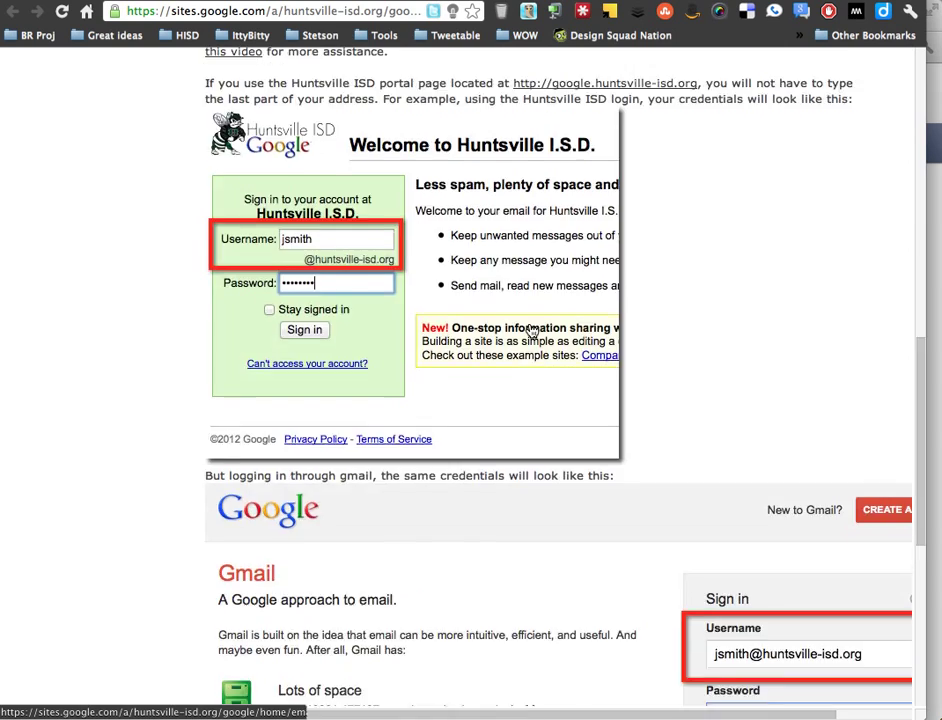
{"action": "scroll", "coordinate": [531, 329], "scroll_direction": "up", "scroll_amount": 10}
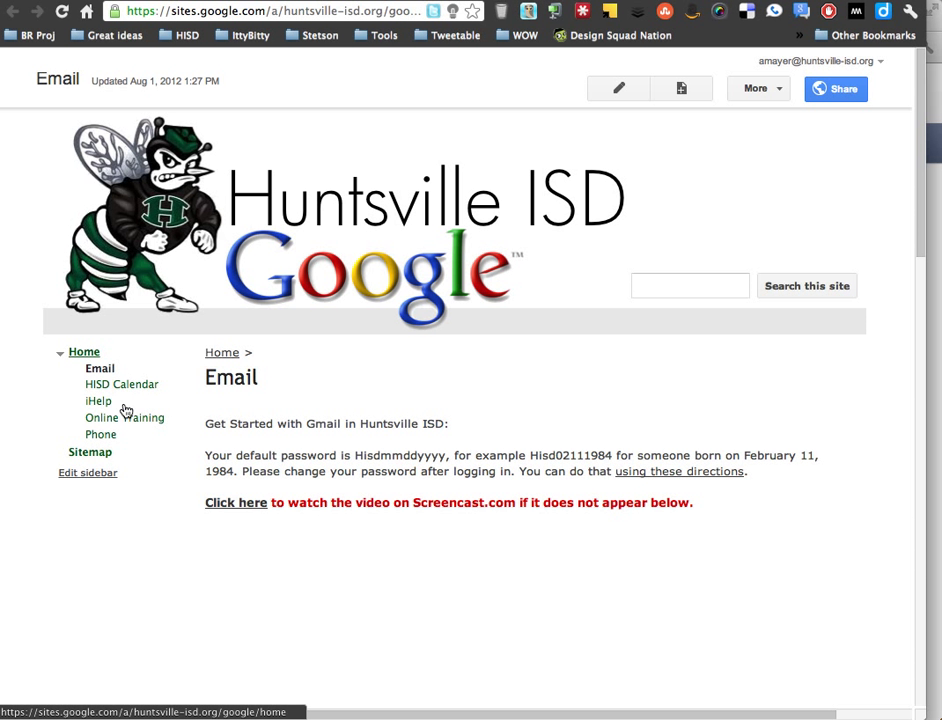
{"action": "left_click", "coordinate": [84, 352]}
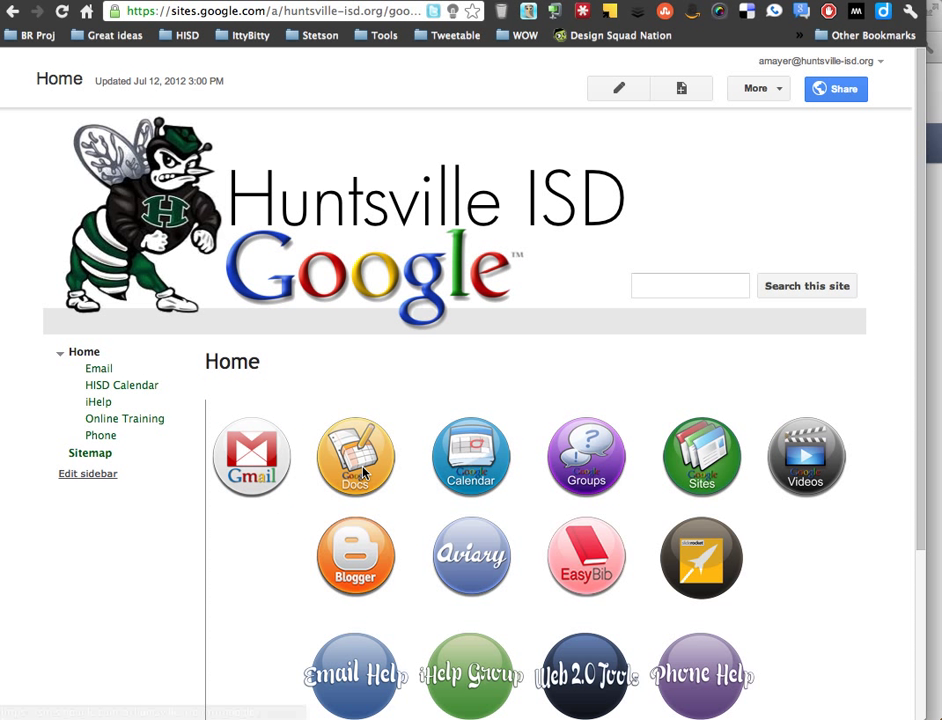